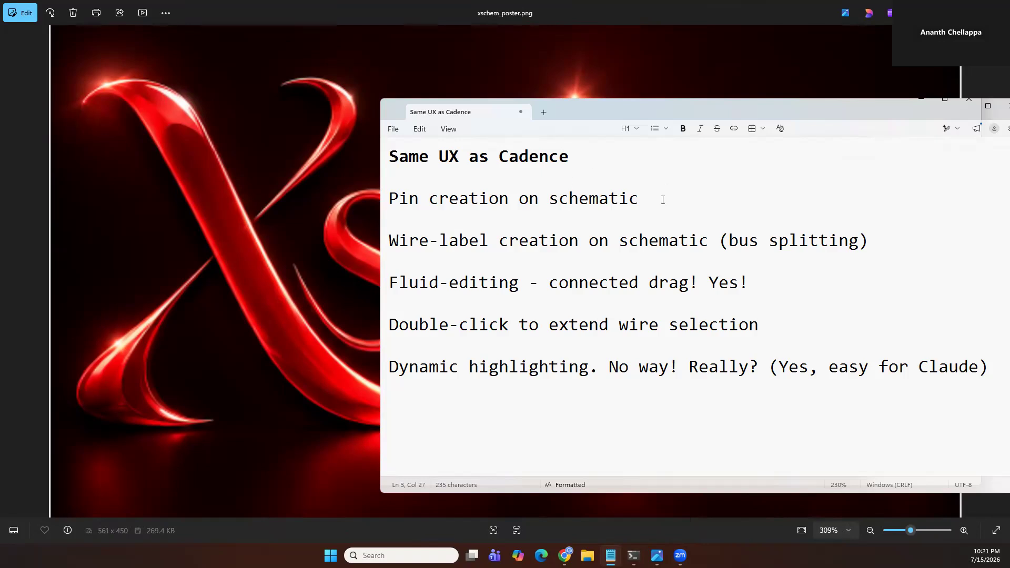
double_click(767, 284)
triple_click(767, 284)
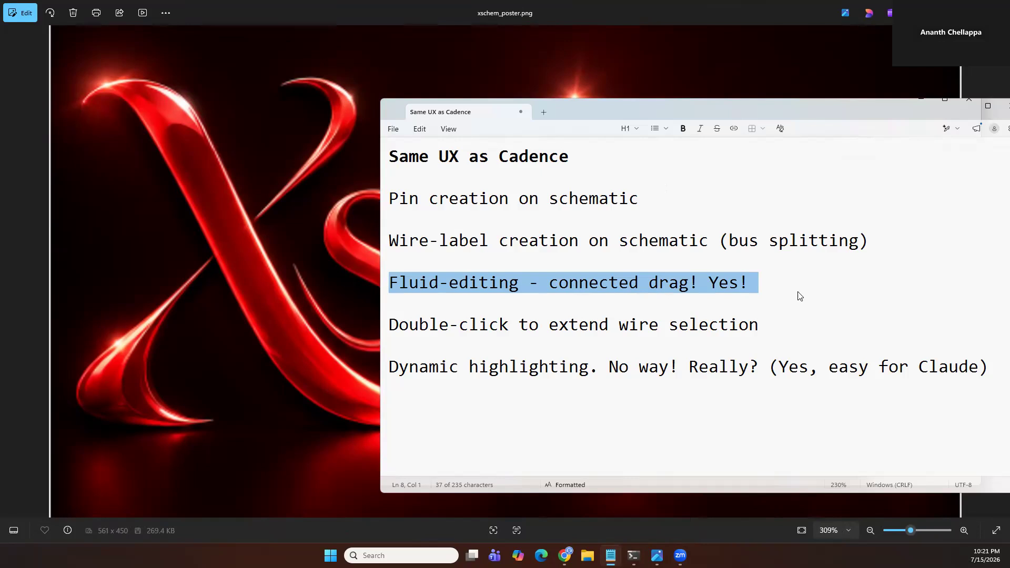
click(775, 327)
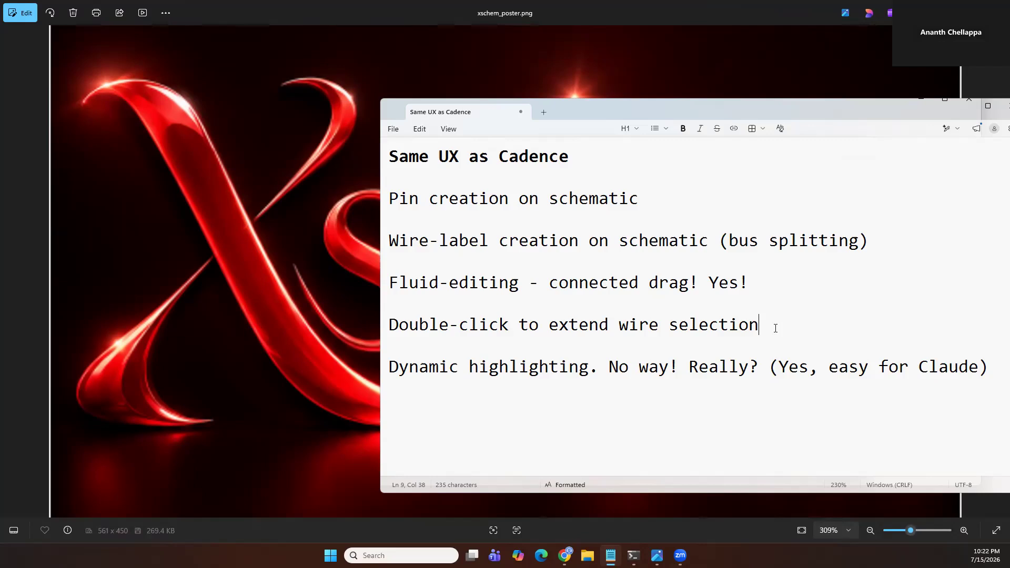
click(597, 369)
Step: Switch to the terminal and rerun the earlier command that launches xschem with the src/cadence_style_rc script
click(344, 342)
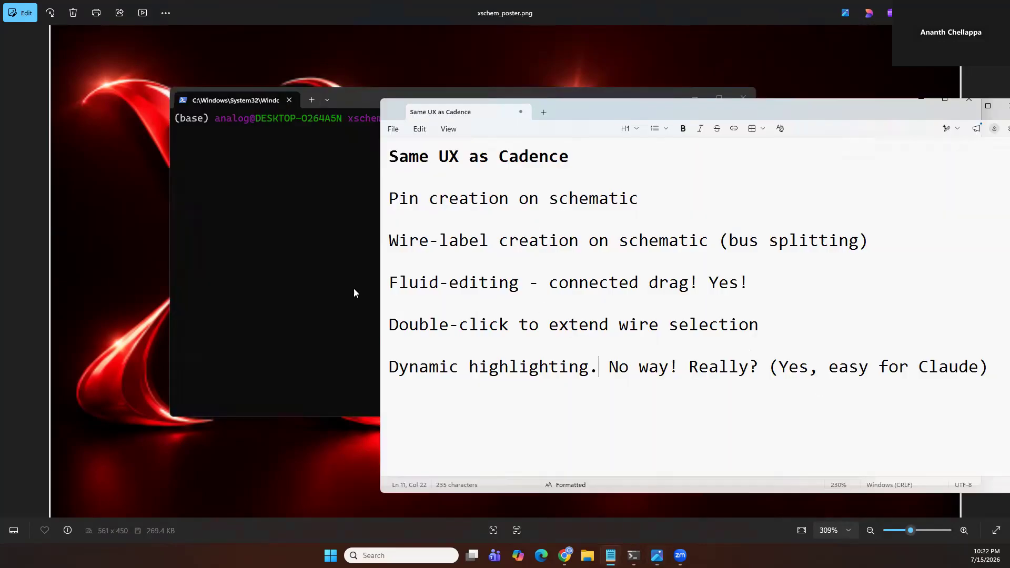
click(324, 291)
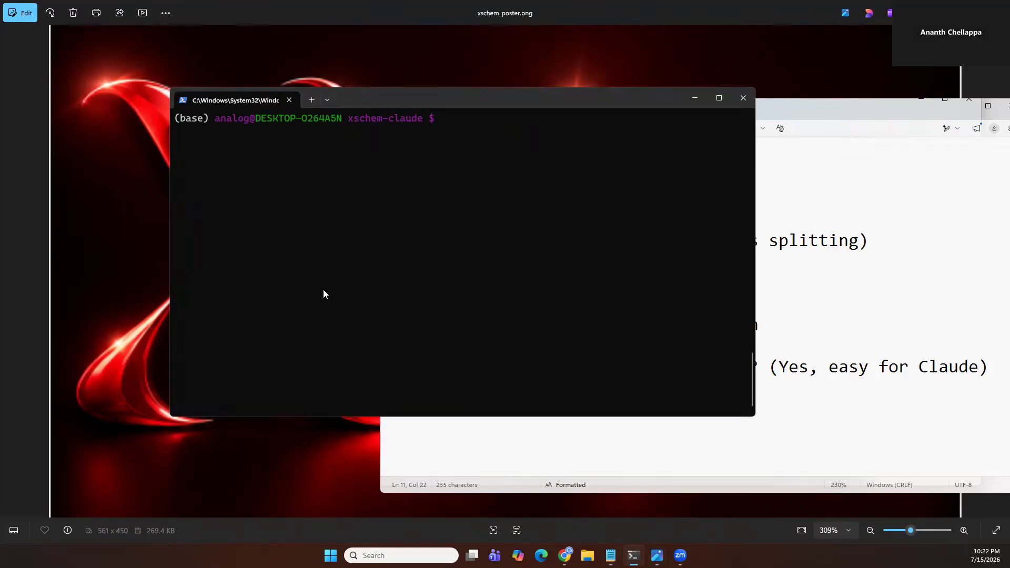
key(ctrl+r)
text(cad)
key(Return)
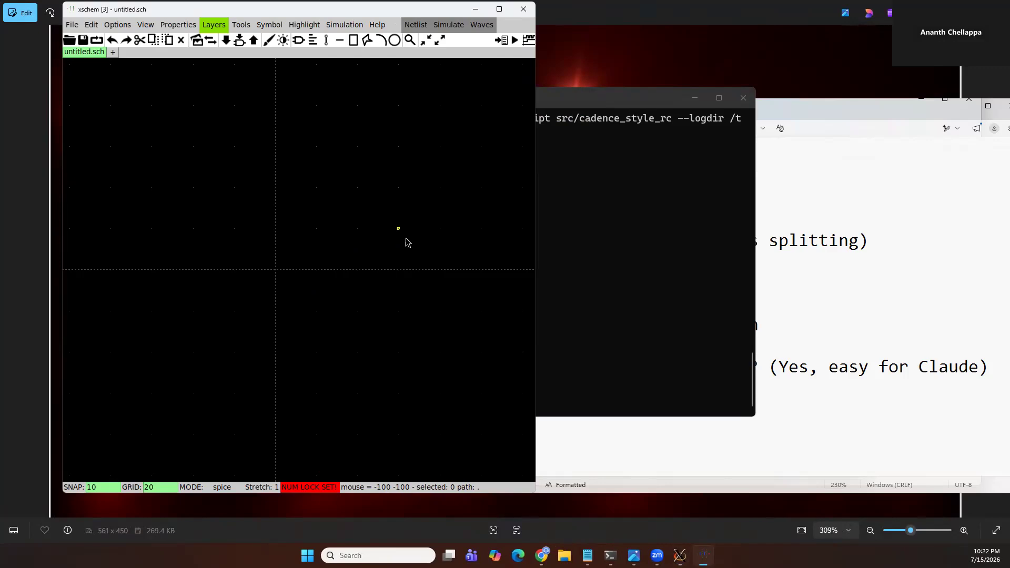
Step: Open the test_hier_descend_etc.sch schematic and enlarge its window
scroll(406, 280, down, 3)
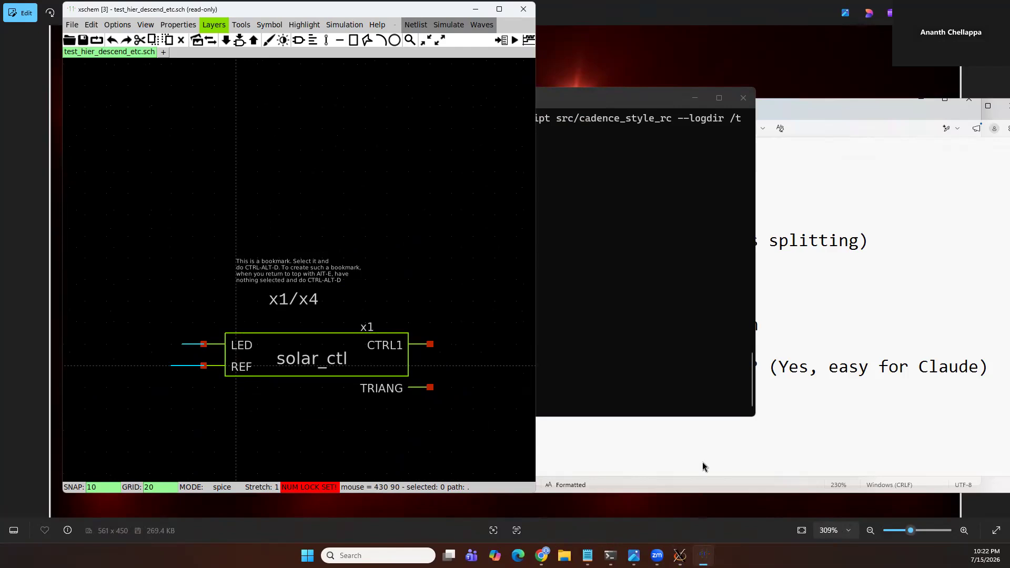
drag(535, 492, 815, 533)
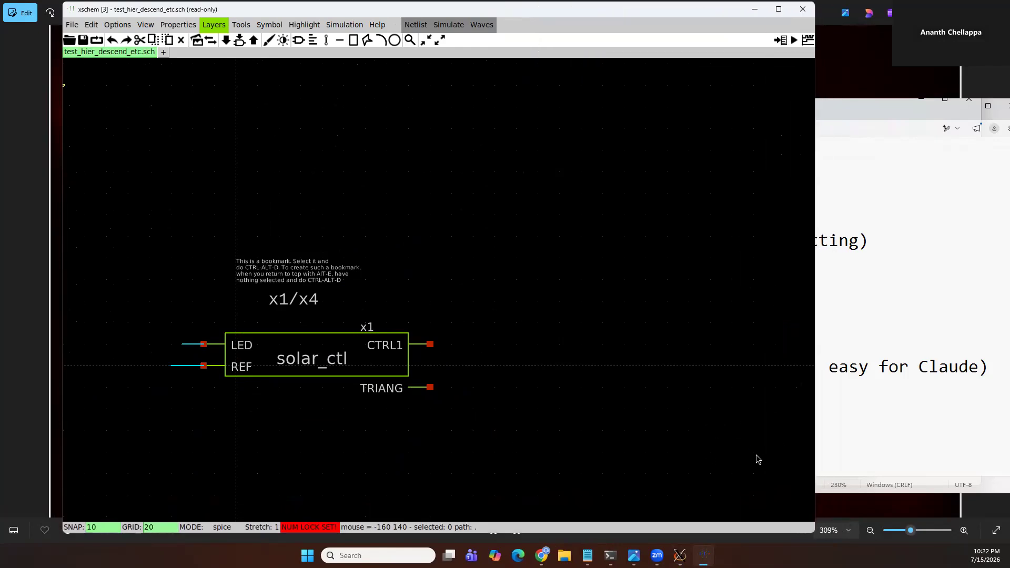
click(965, 99)
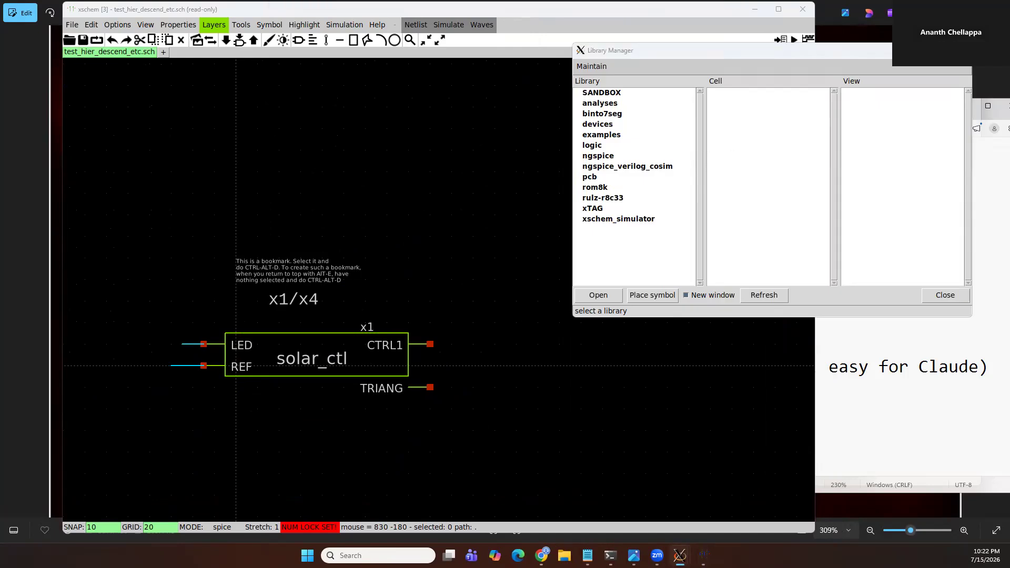
click(712, 355)
Step: Make the read-only test_hier_descend_etc.sch schematic editable
click(345, 354)
click(289, 359)
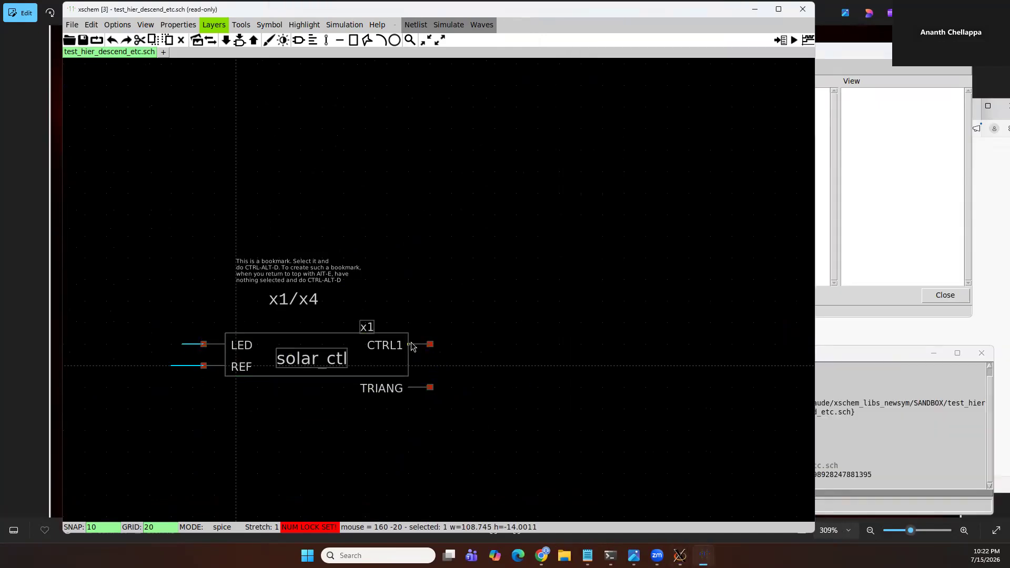
middle_drag(508, 398, 434, 358)
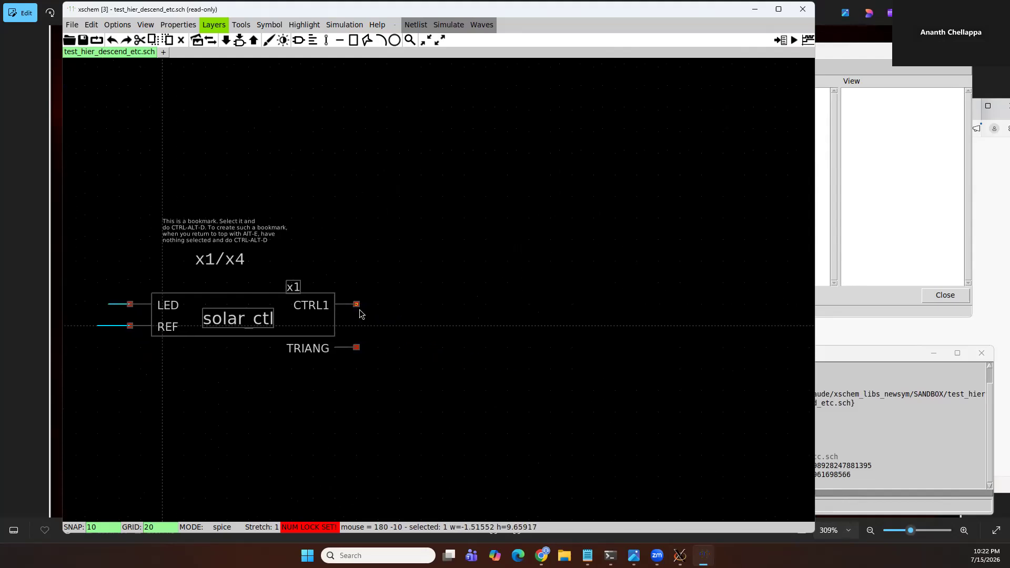
scroll(321, 339, up, 2)
click(400, 296)
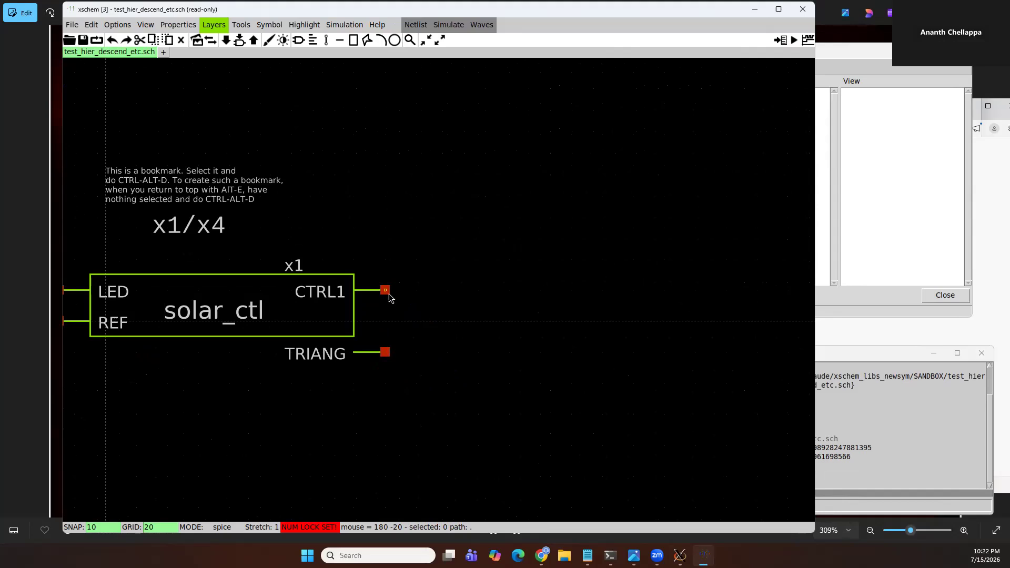
middle_drag(392, 309, 394, 313)
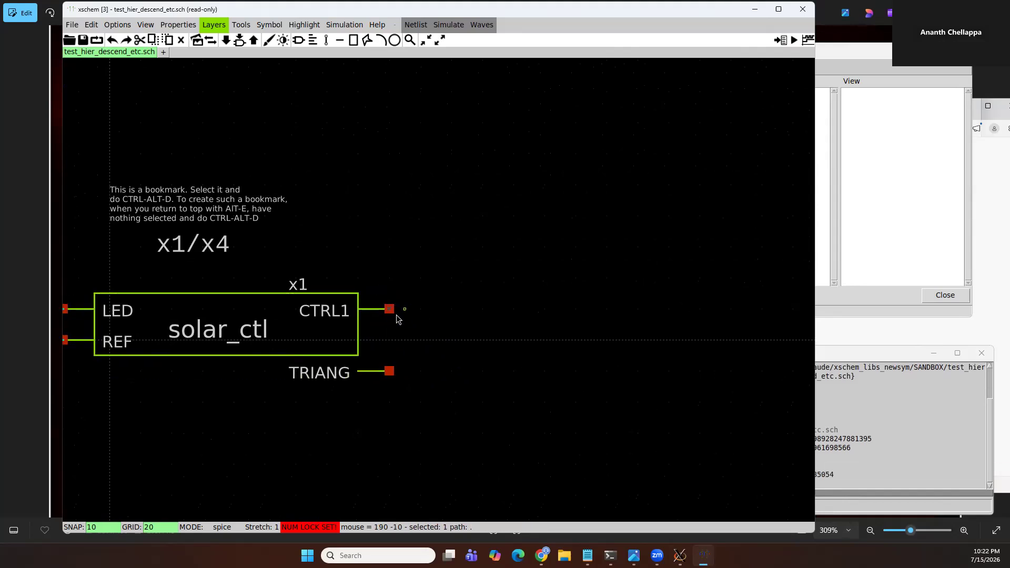
middle_drag(417, 333, 419, 326)
click(419, 327)
key(ctrl+2)
Step: Try adding a labelled wire stub to only the CTRL1 pin of the solar_ctl symbol, and undo it
click(390, 305)
key(space)
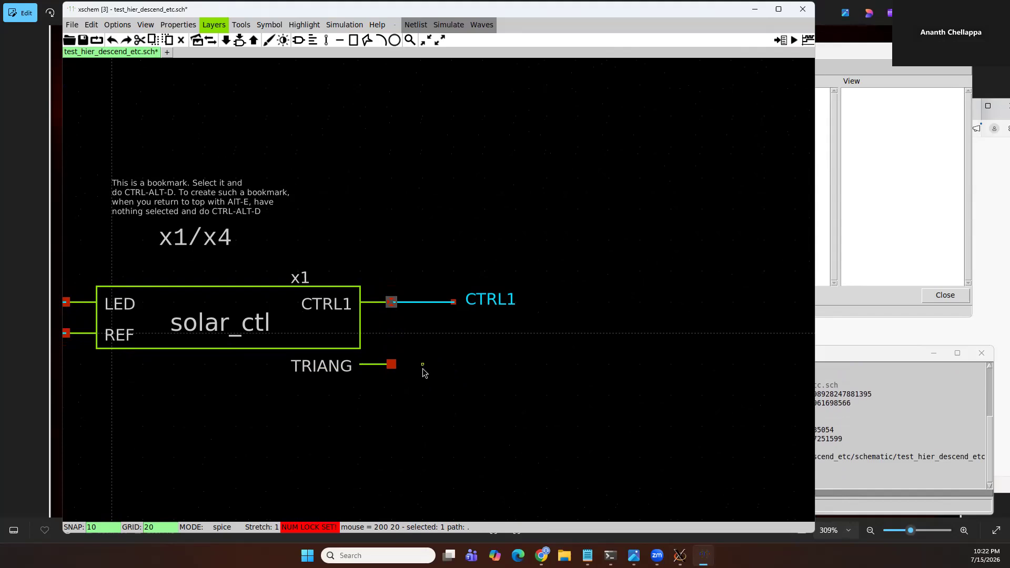
key(ctrl+z)
Step: Try adding labelled wire stubs to the unconnected pins of the whole solar_ctl symbol, and undo them
click(333, 329)
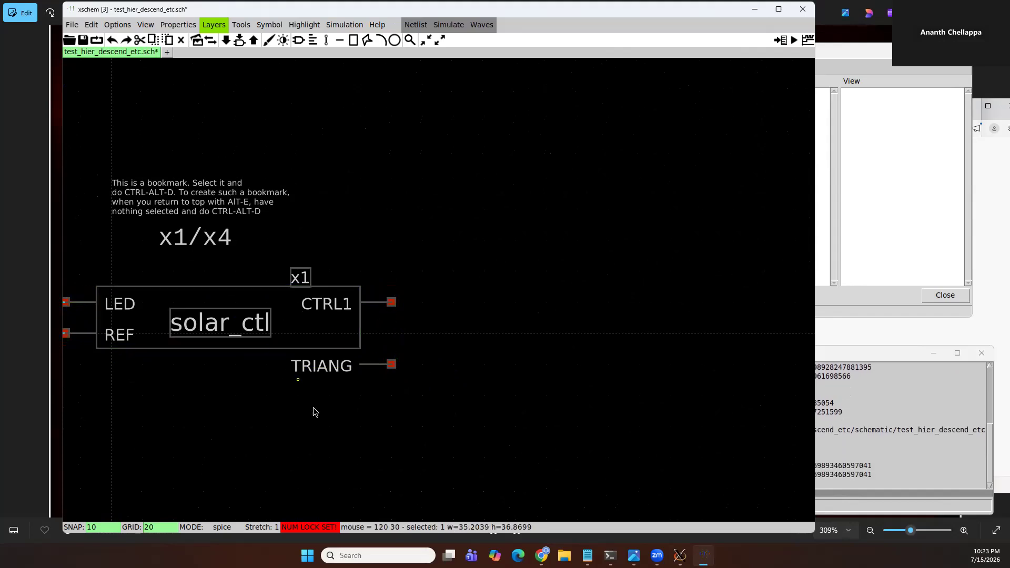
key(space)
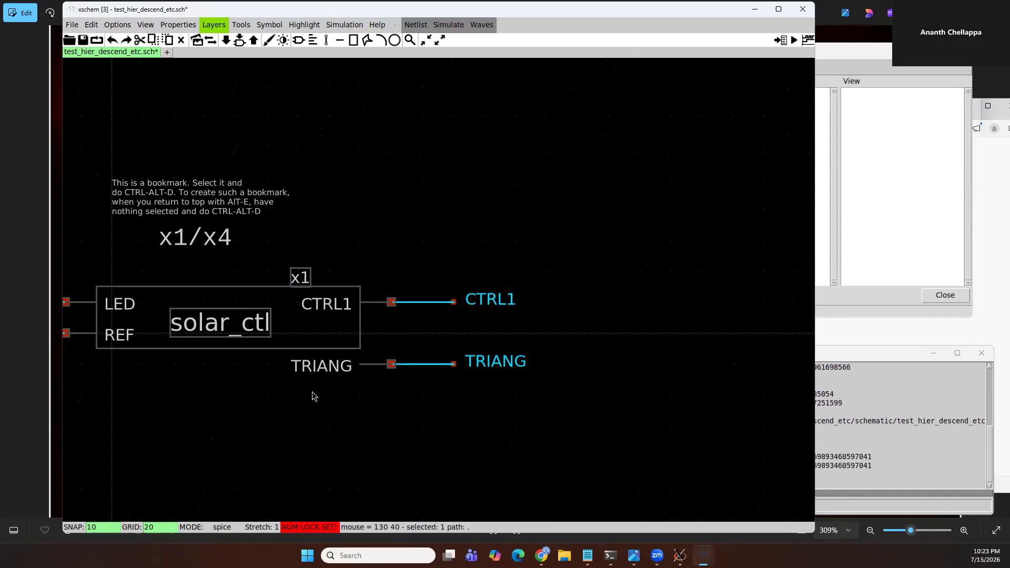
scroll(313, 394, down, 2)
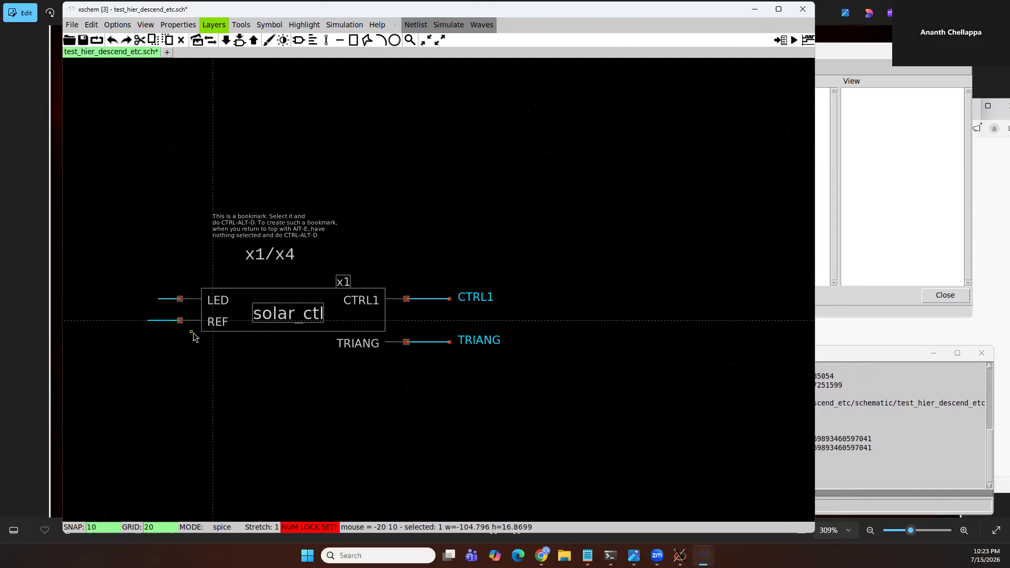
key(u)
Step: Delete the bare wires at the LED and REF pins and add labelled wire stubs to all four solar_ctl pins
drag(142, 254, 213, 350)
key(Delete)
click(295, 310)
key(space)
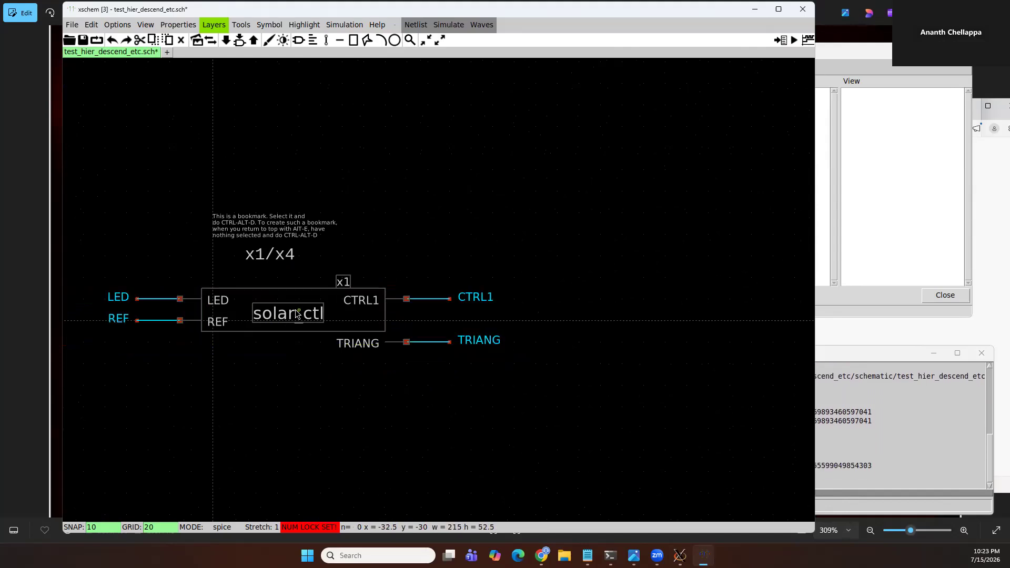
click(322, 444)
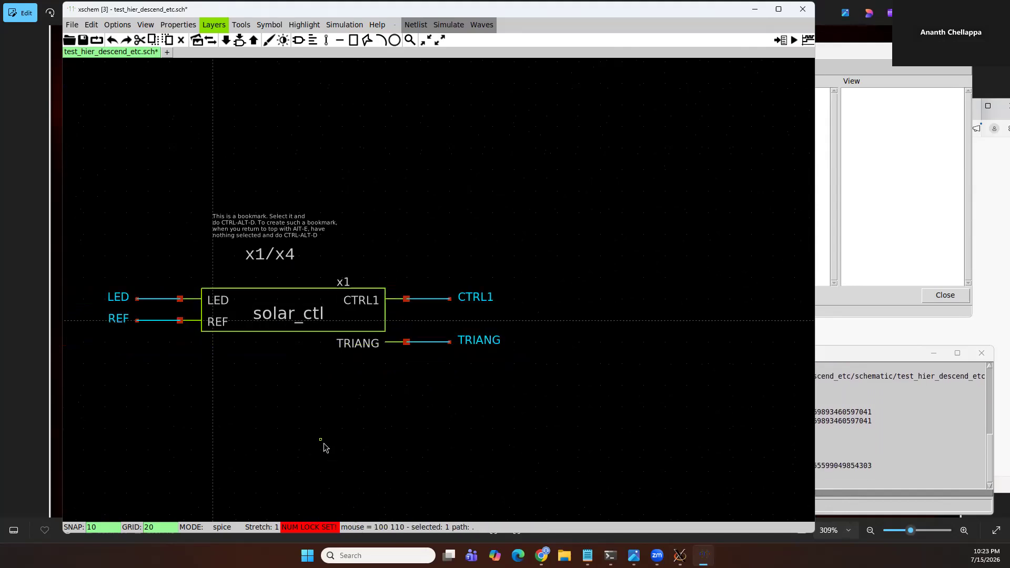
Step: Undo the labelled stubs and the wire deletion, and redo both changes
key(u)
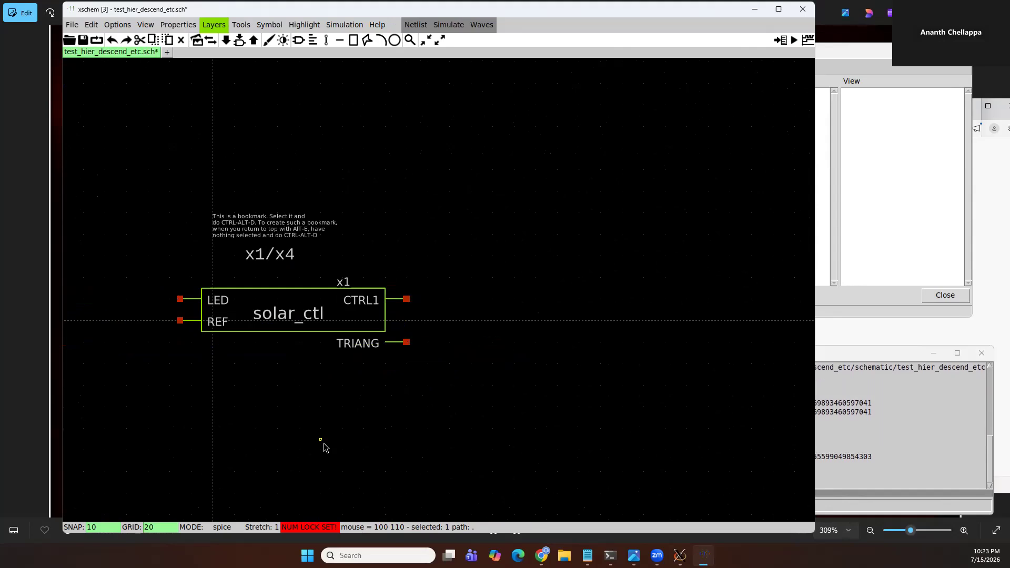
key(u)
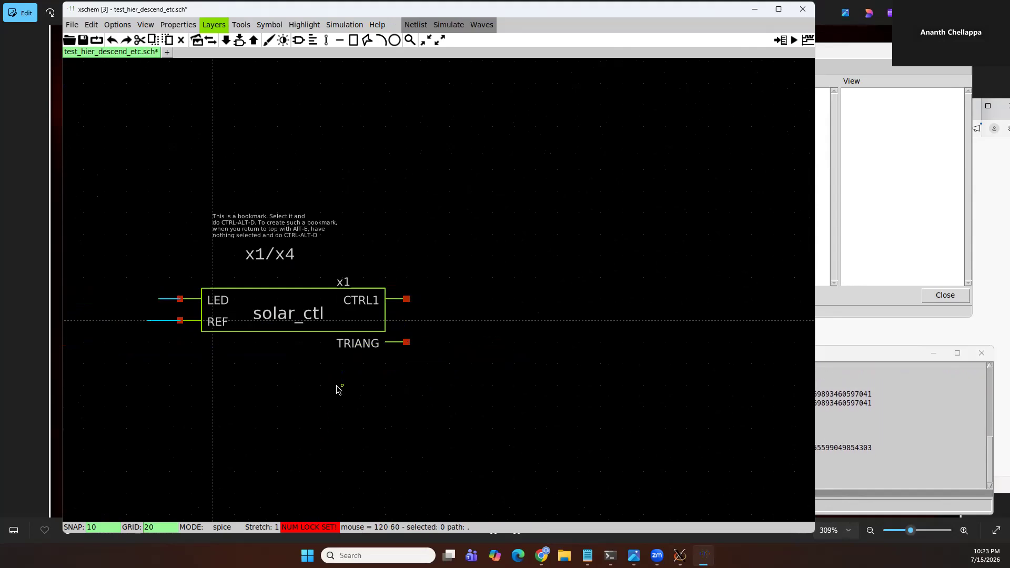
key(shift+u)
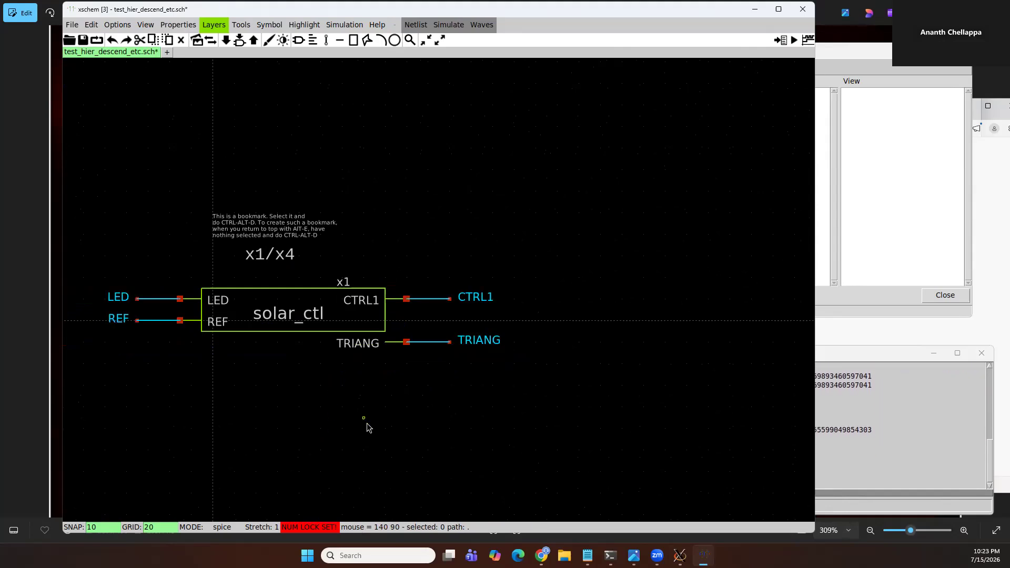
key(ctrl+a)
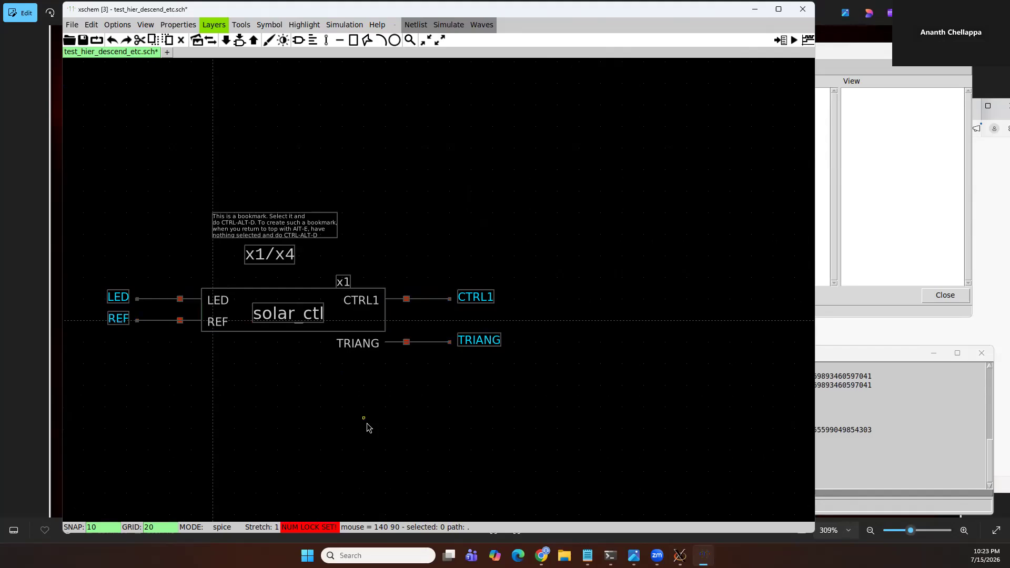
key(alt+n)
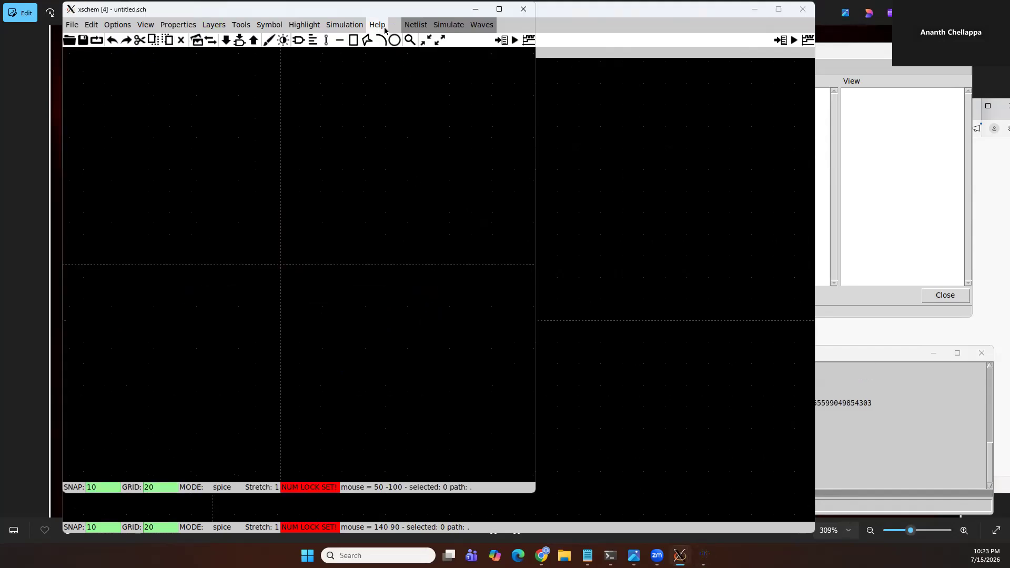
key(ctrl+v)
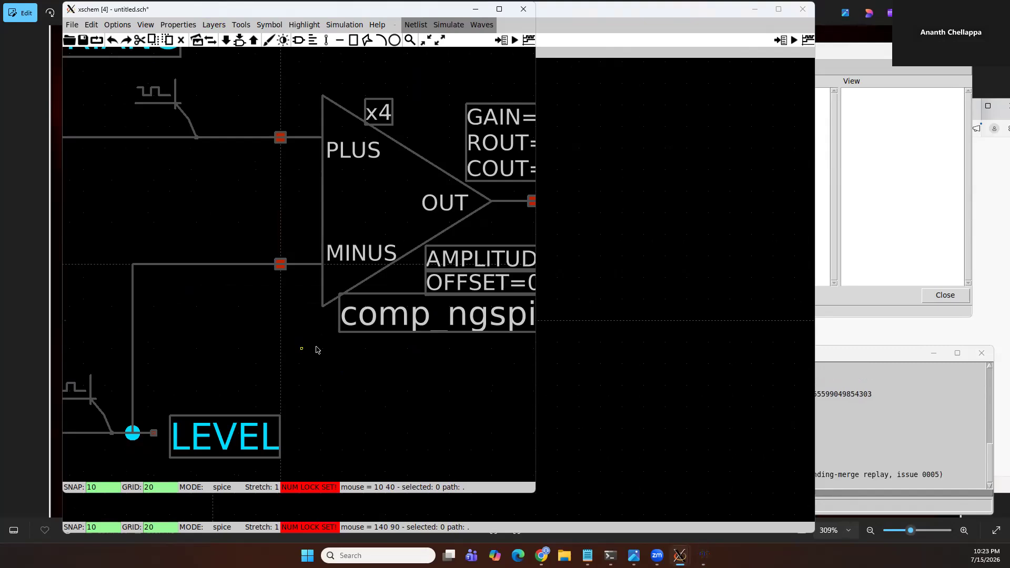
click(371, 383)
key(ctrl+w)
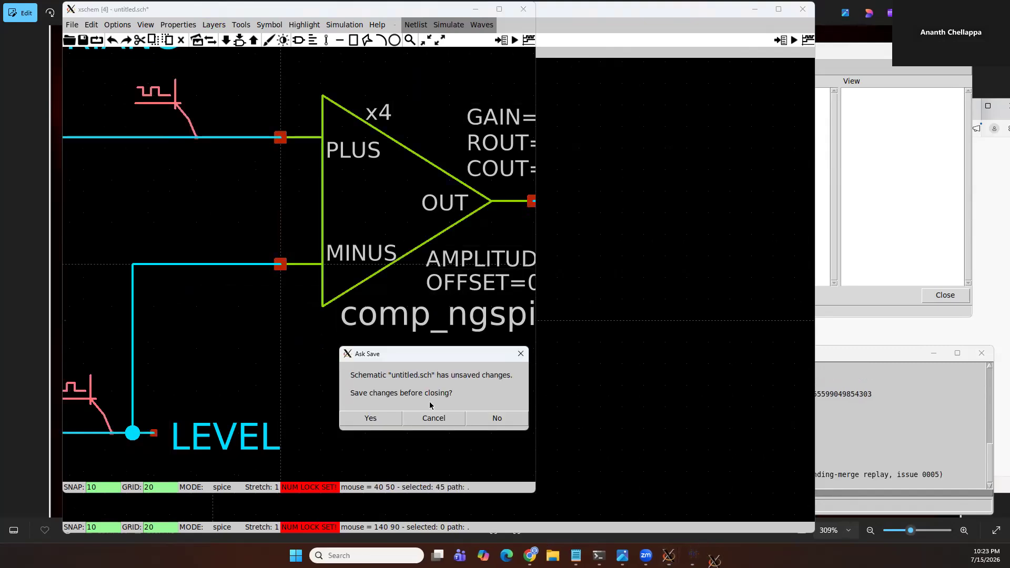
click(498, 418)
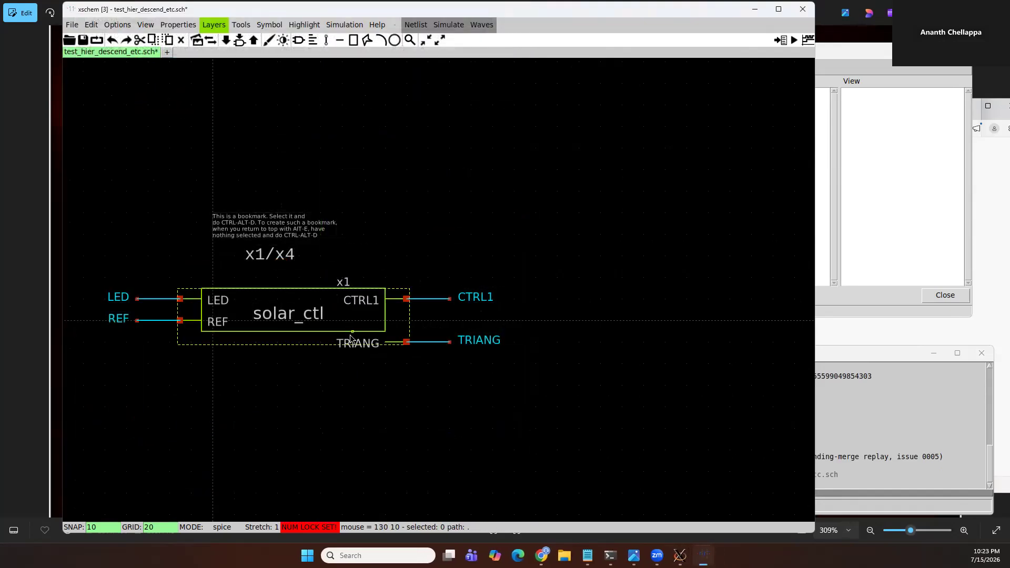
Step: Open the solar_ctl symbol's schematic and a new blank schematic in separate windows, and move those windows apart
key(alt+e)
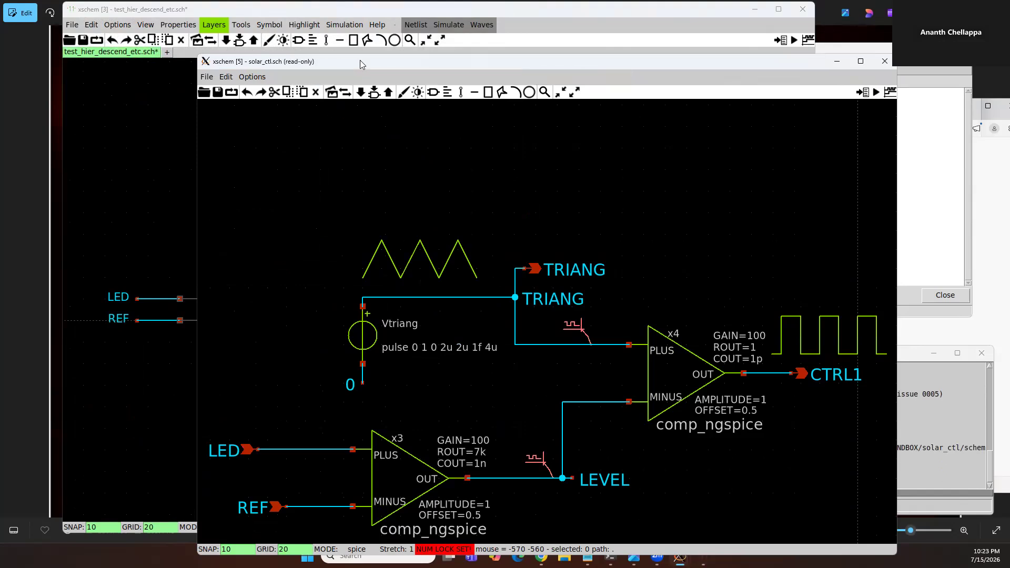
drag(374, 60, 710, 42)
click(431, 154)
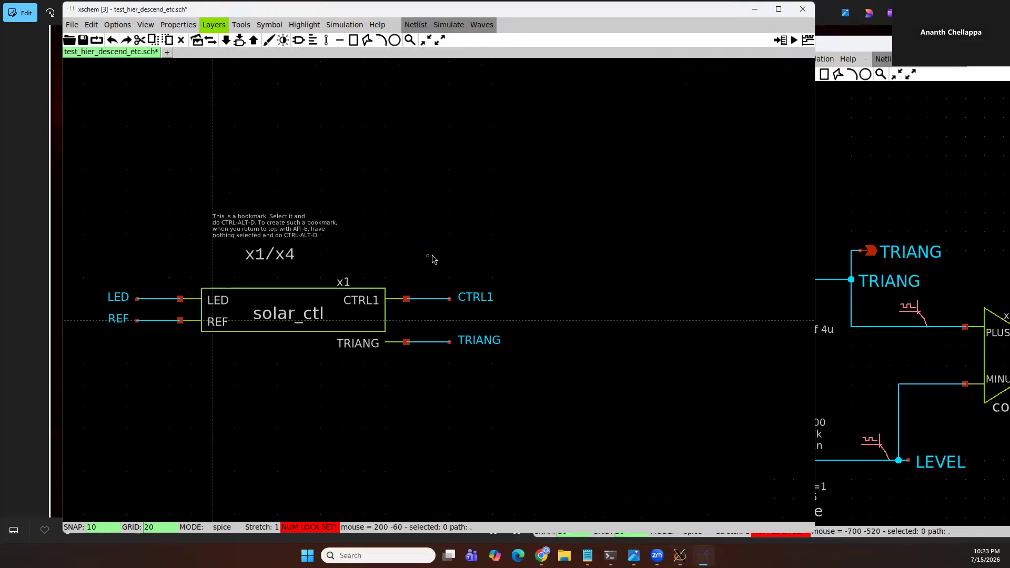
key(ctrl+n)
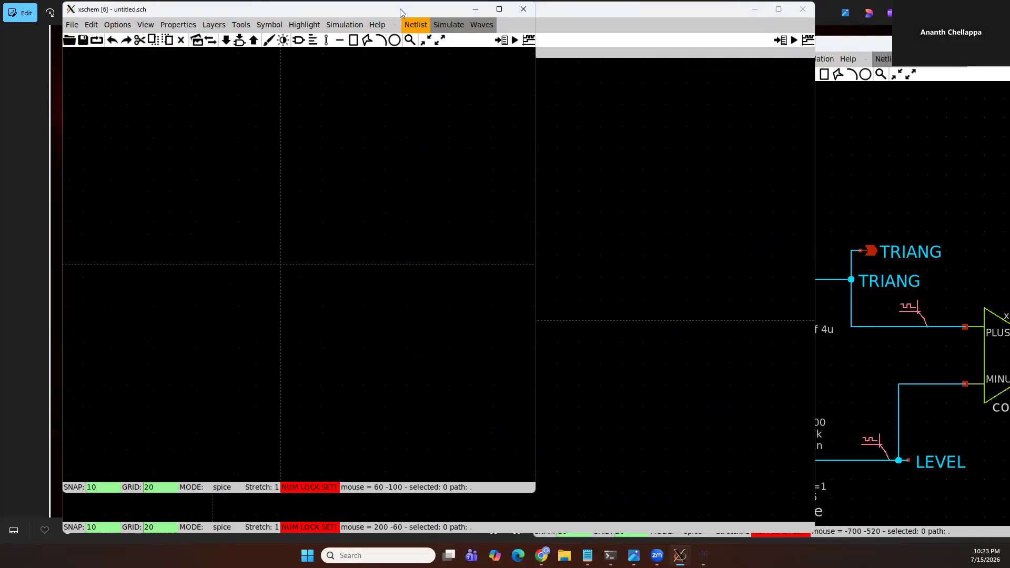
drag(409, 15, 360, 52)
Step: Copy everything in test_hier_descend_etc.sch into the new untitled schematic
click(637, 207)
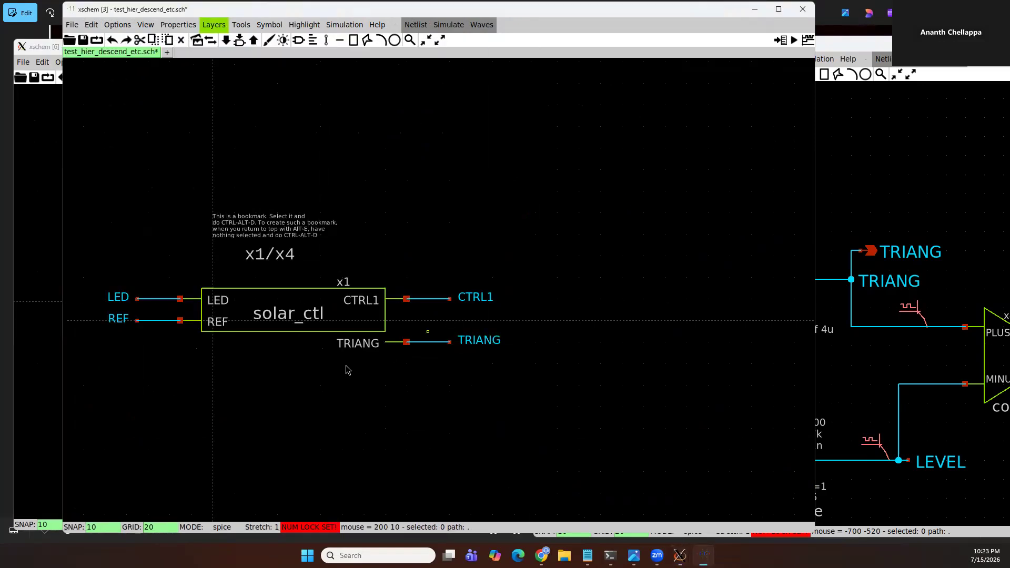
key(ctrl+a)
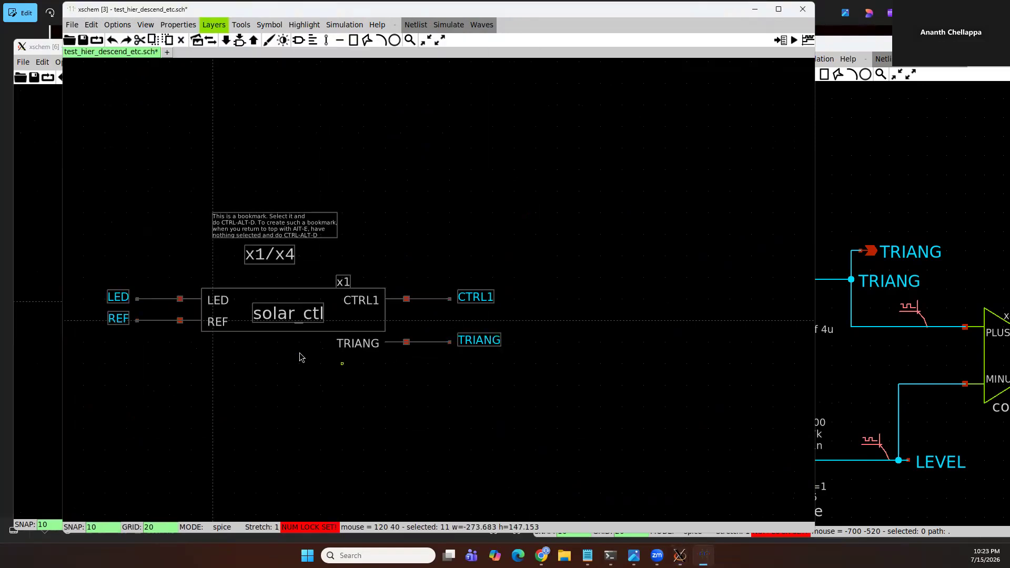
click(27, 330)
key(ctrl+v)
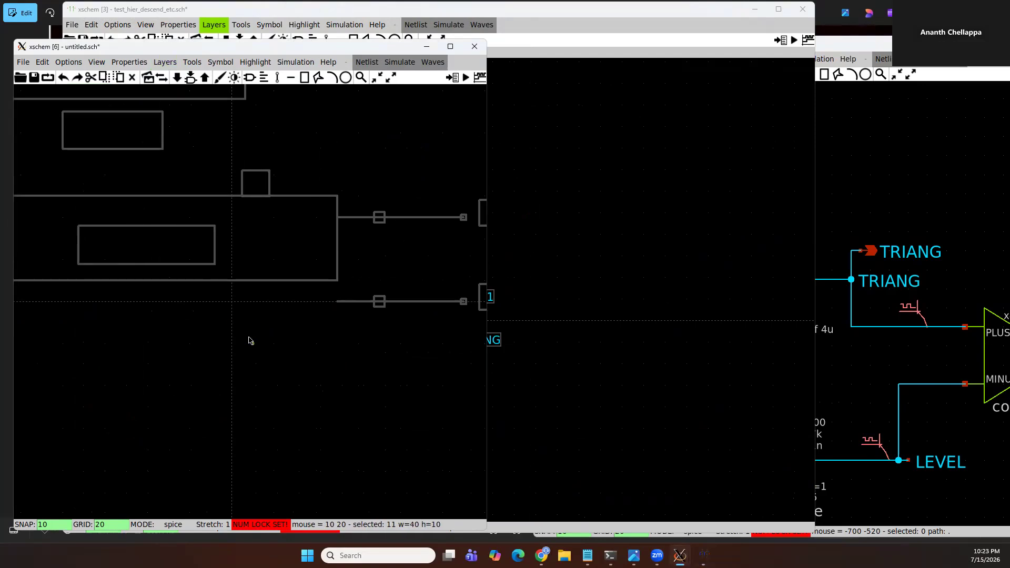
scroll(260, 358, down, 3)
click(261, 356)
Step: Copy the entire solar_ctl.sch circuit into the untitled schematic, placing it above the solar_ctl symbol
click(870, 333)
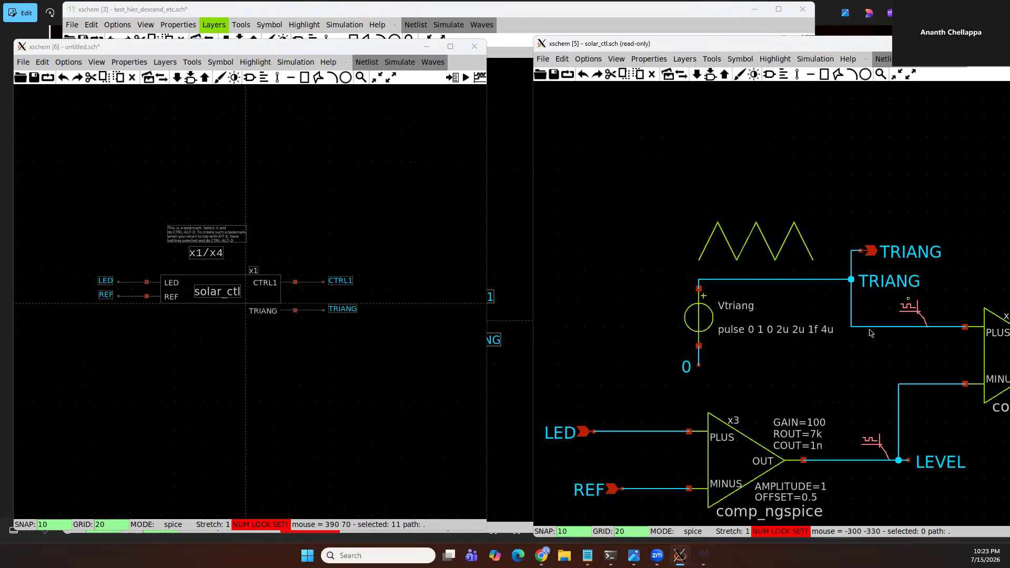
scroll(869, 330, down, 4)
key(ctrl+a)
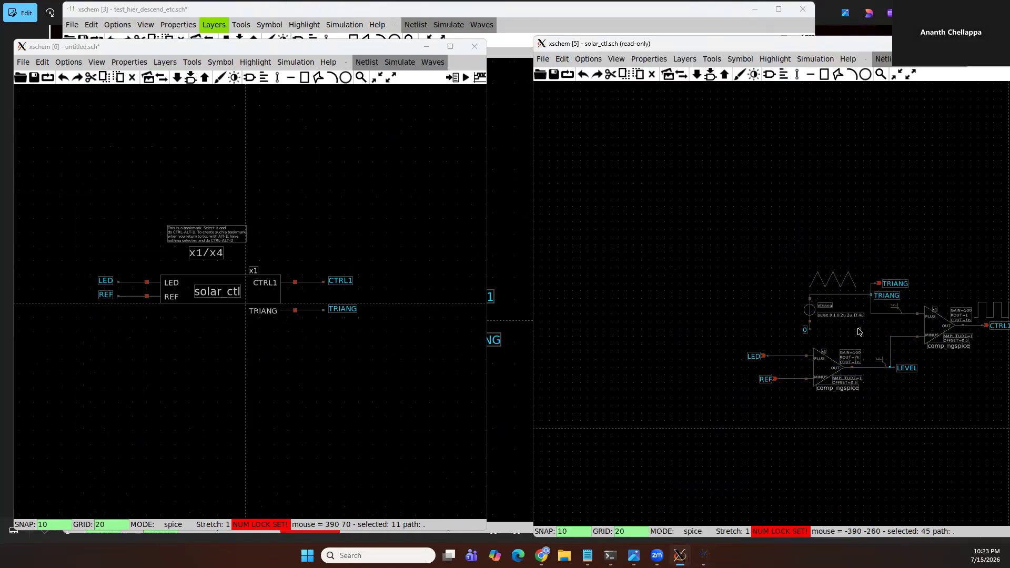
click(342, 215)
ctrl+scroll(340, 216, down, 2)
ctrl+scroll(325, 305, up, 1)
ctrl+scroll(326, 302, up, 4)
key(ctrl+v)
click(285, 208)
click(385, 357)
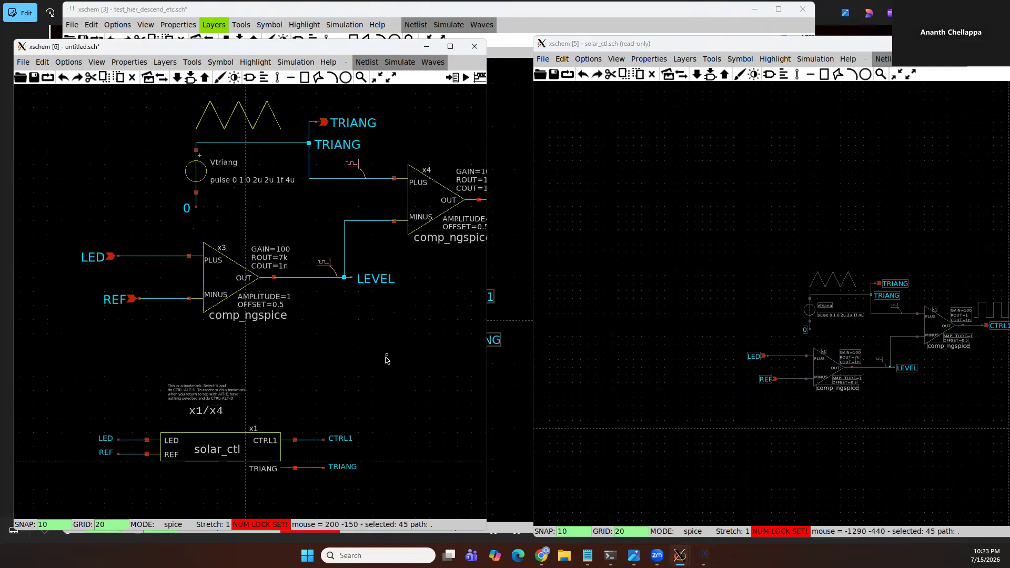
Step: Close the solar_ctl.sch and test_hier_descend_etc.sch windows, and bring the whole untitled schematic into view
click(606, 308)
key(ctrl+w)
click(593, 379)
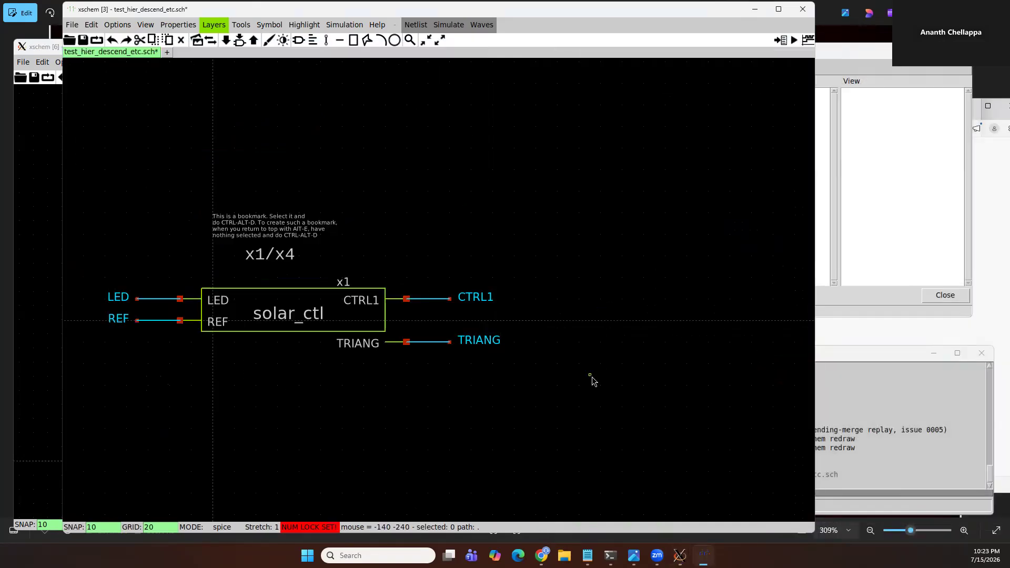
key(ctrl+w)
click(753, 417)
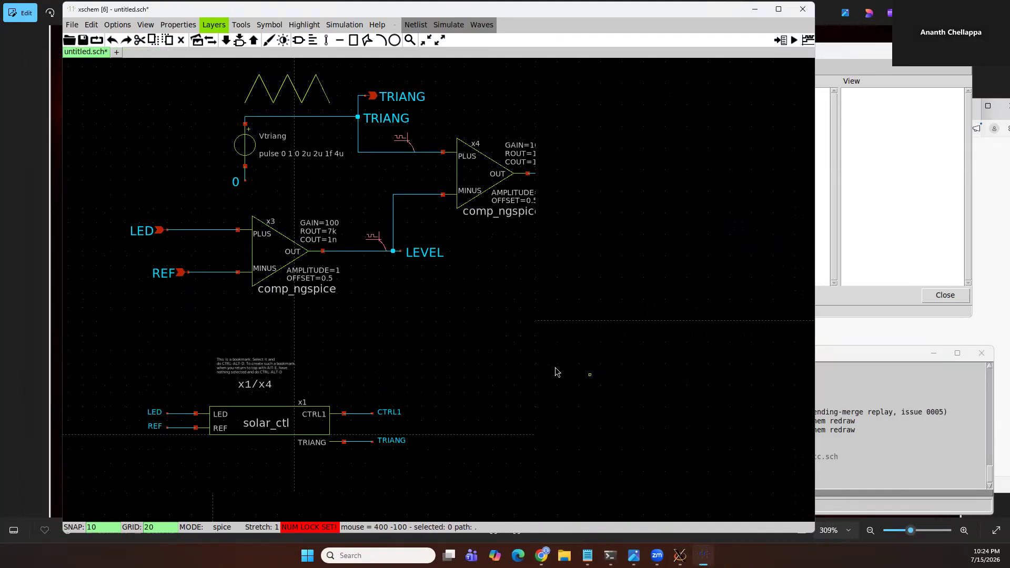
key(f)
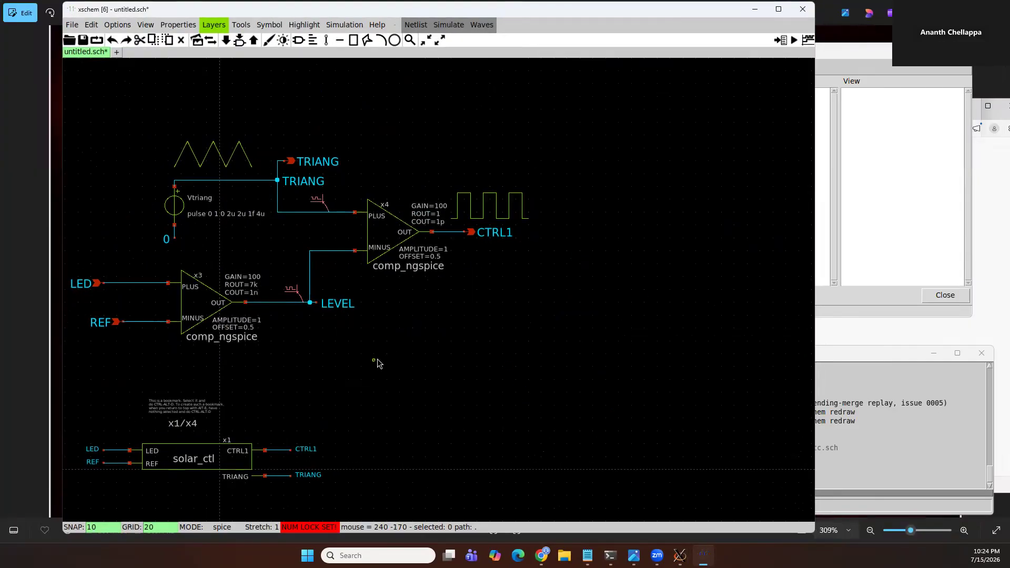
scroll(377, 363, up, 1)
ctrl+scroll(403, 370, up, 1)
scroll(405, 373, down, 2)
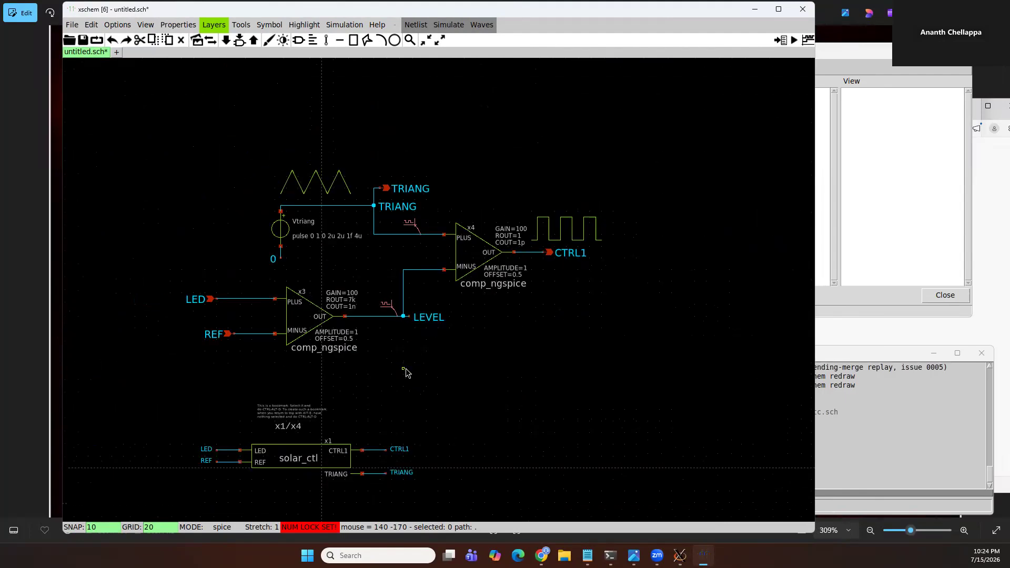
ctrl+scroll(432, 481, down, 1)
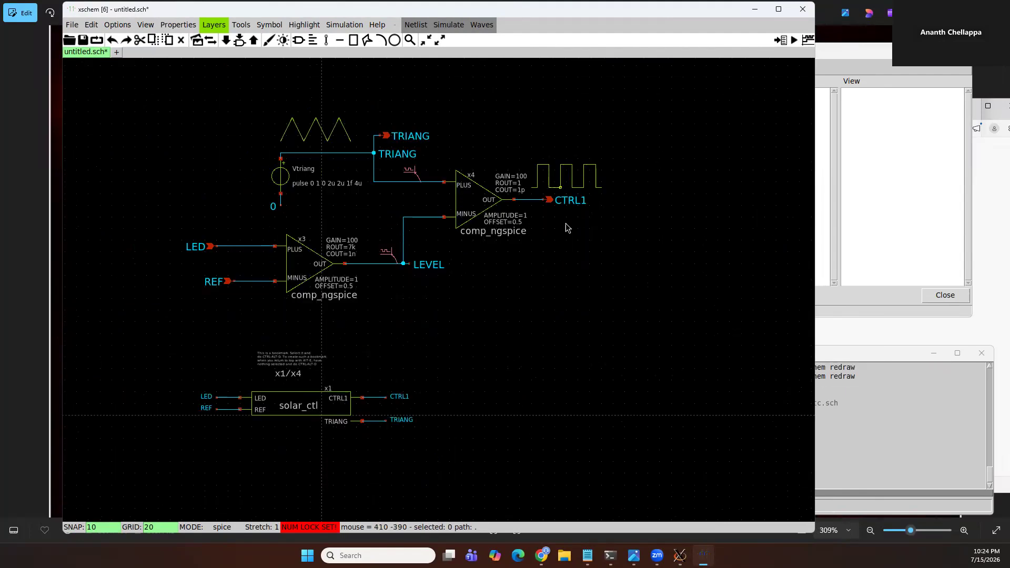
Step: Highlight the CTRL1 net starting from its label beside the solar_ctl symbol, and clear the selection
click(376, 401)
click(395, 403)
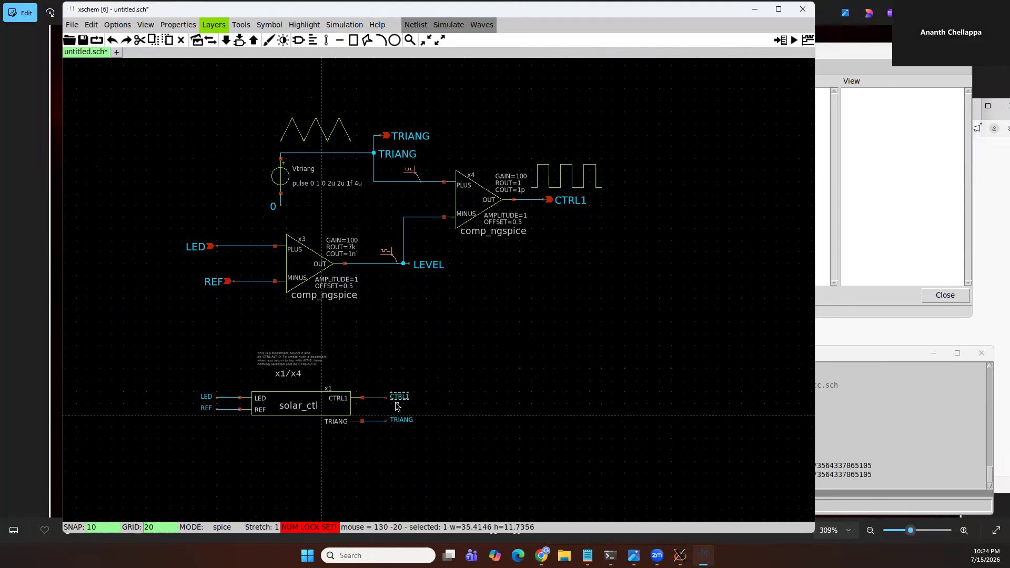
key(k)
key(shift+k)
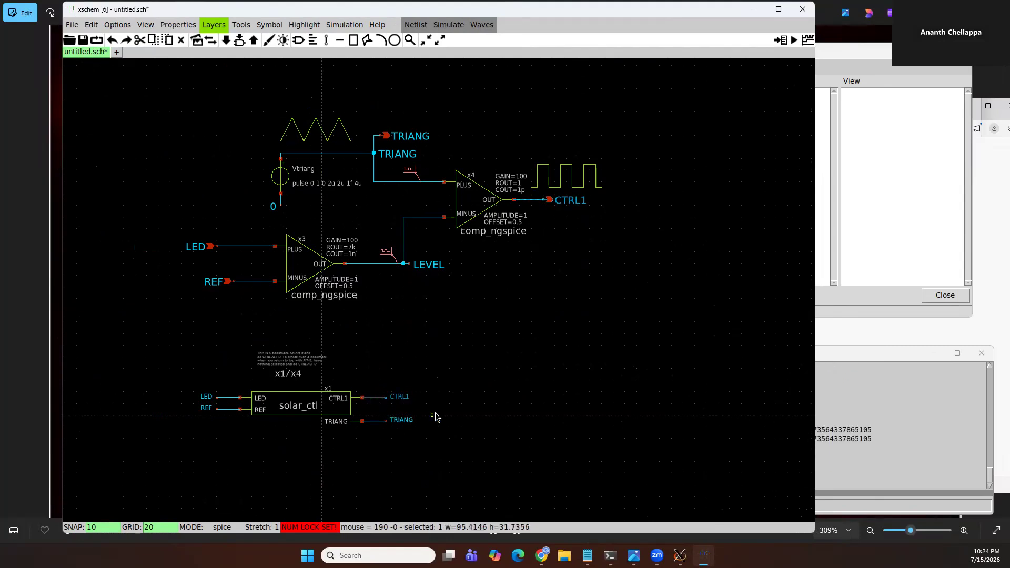
click(434, 413)
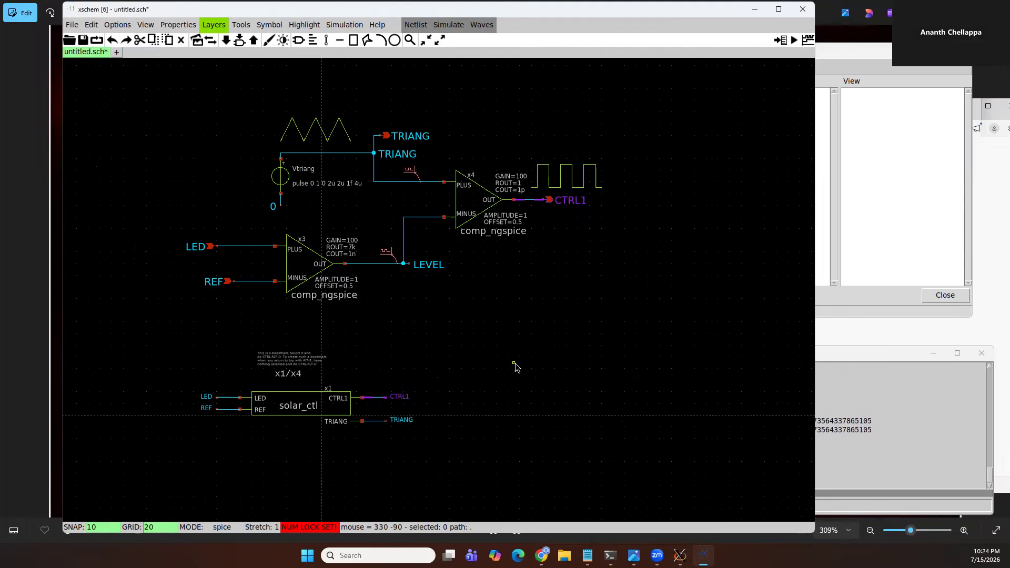
Step: Inspect the properties of comparator x3, close them without changing anything, and deselect the comparator
double_click(302, 275)
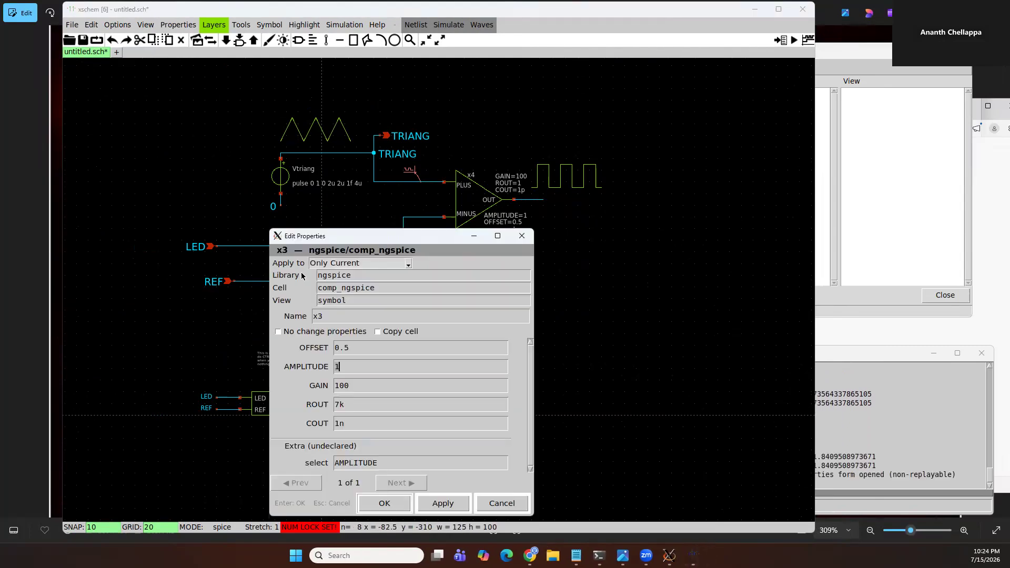
key(Return)
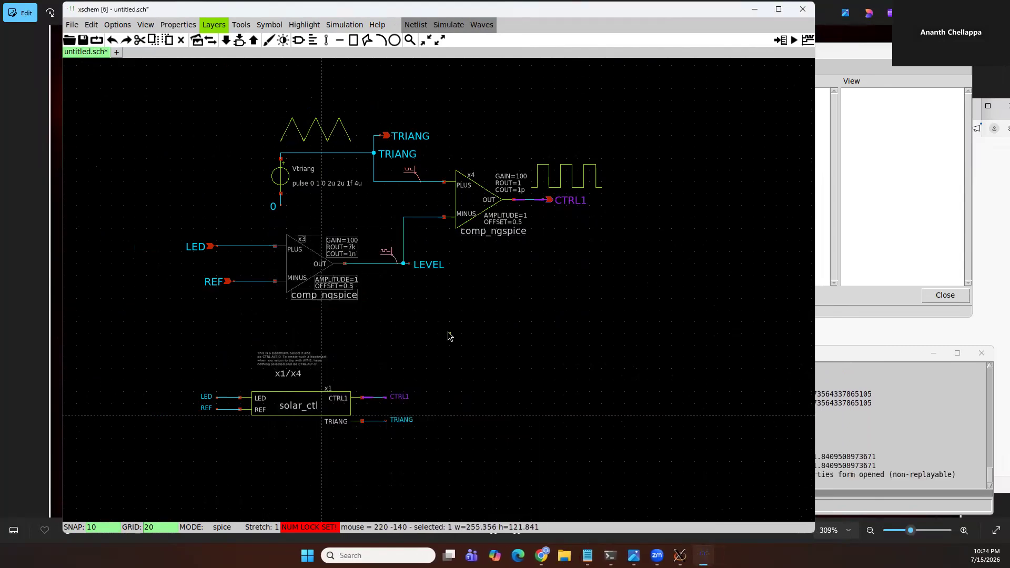
click(426, 339)
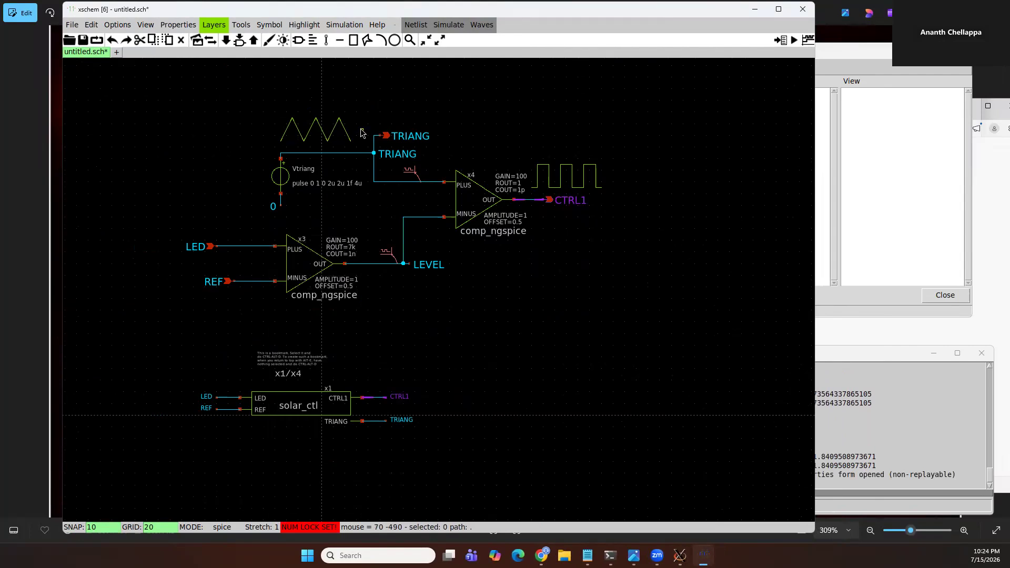
Step: Place a schematic input port in the empty area below comparator x4, and review its properties, keeping the label xxx
click(269, 25)
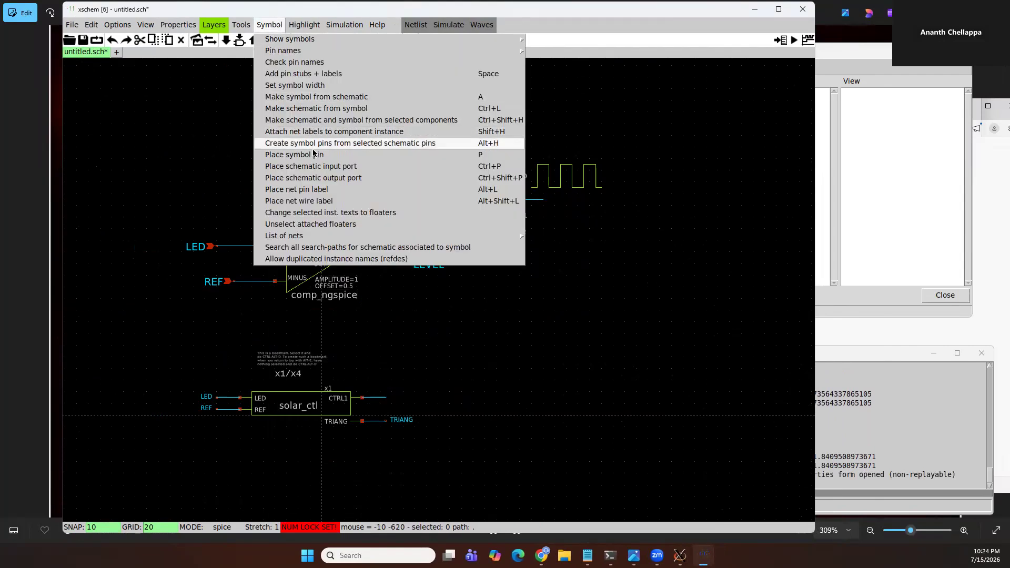
click(315, 166)
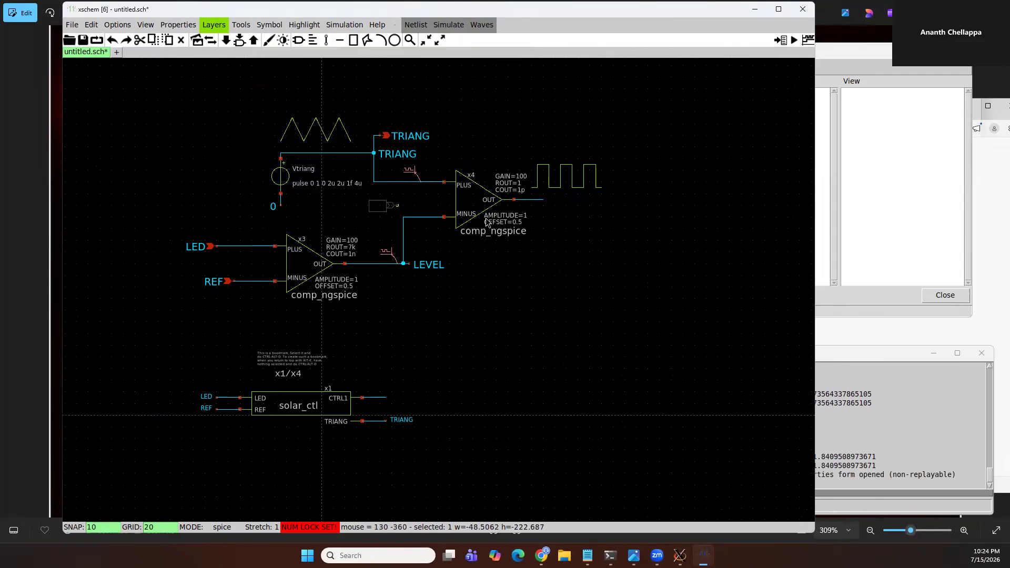
key(Escape)
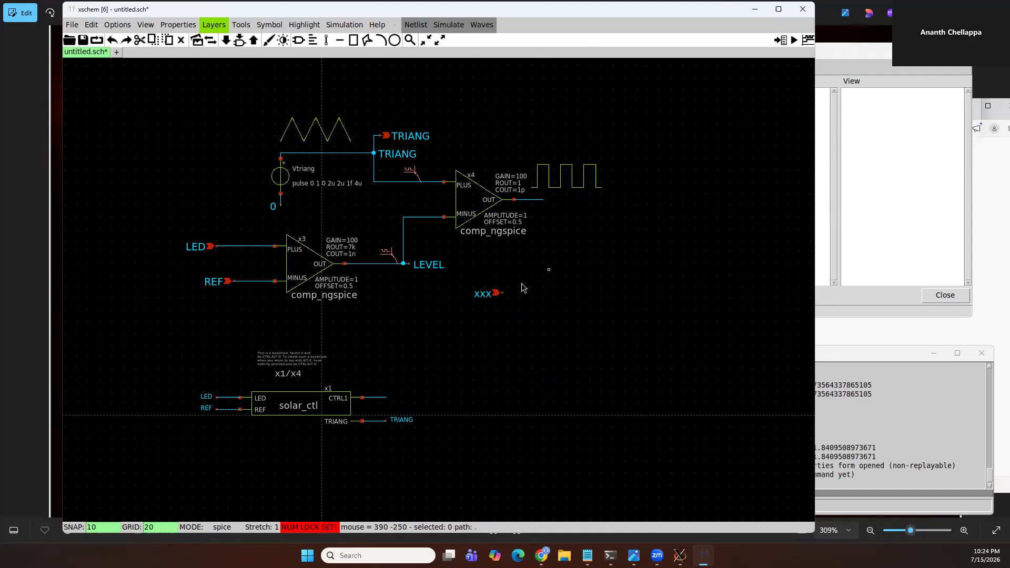
click(483, 296)
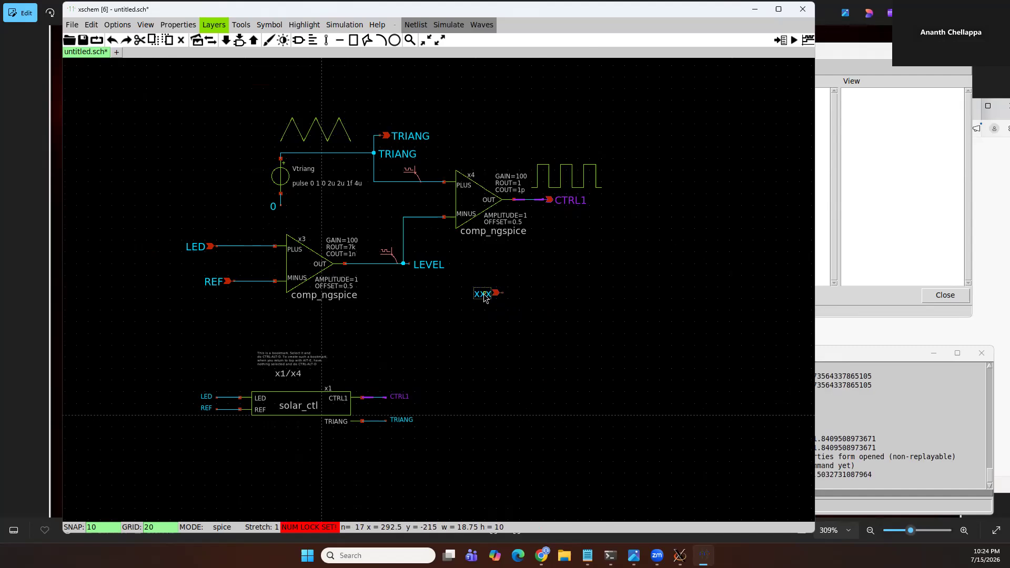
key(q)
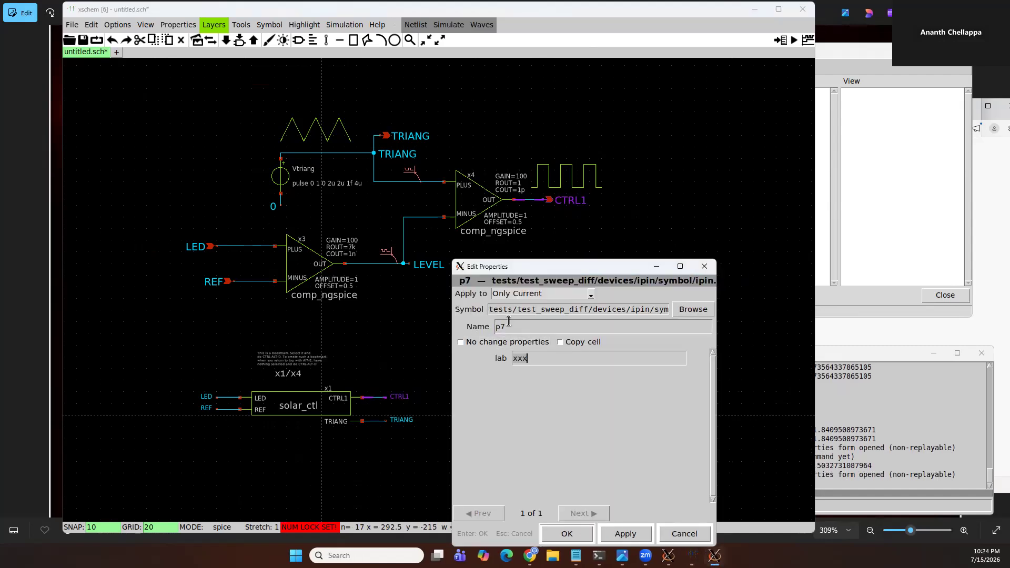
key(Return)
Step: Delete the xxx input port below comparator x4
drag(557, 274, 454, 344)
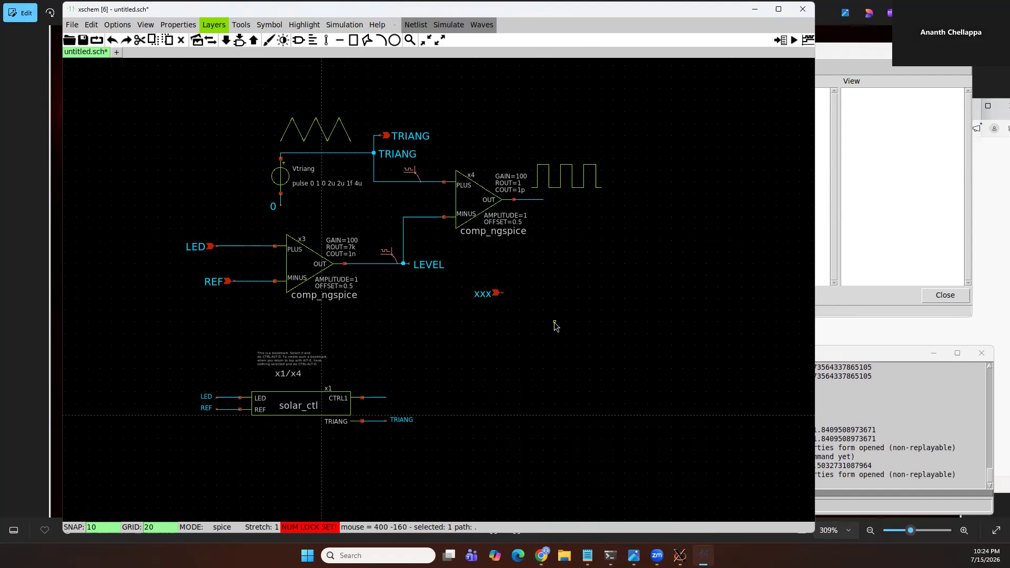
drag(531, 273, 463, 328)
key(Delete)
click(489, 193)
drag(650, 138, 449, 272)
drag(632, 119, 469, 305)
Step: Move the TRIANG label of the solar_ctl symbol farther right, stretching the wire connected to it
click(402, 419)
drag(403, 417, 510, 410)
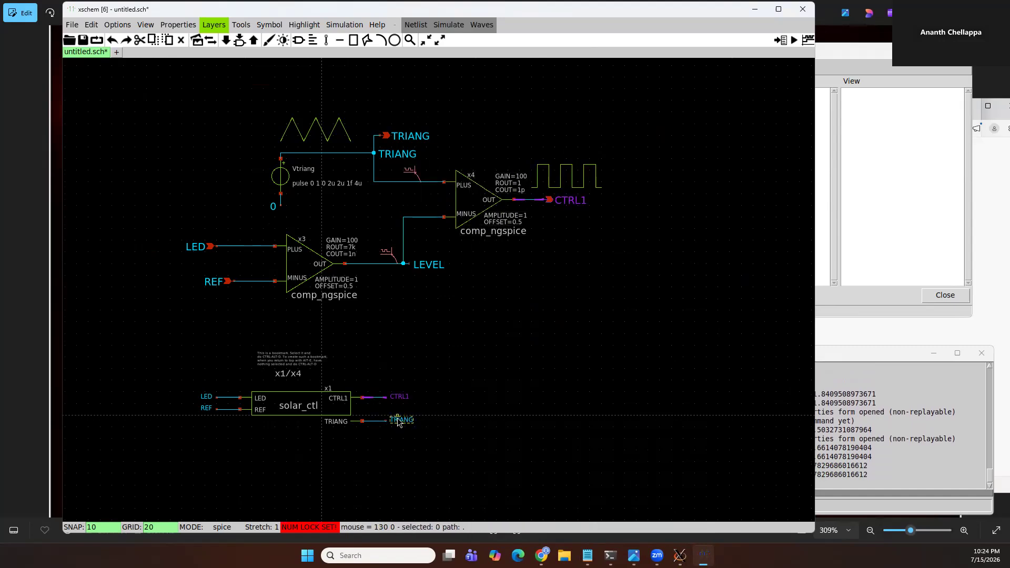
drag(398, 420, 469, 420)
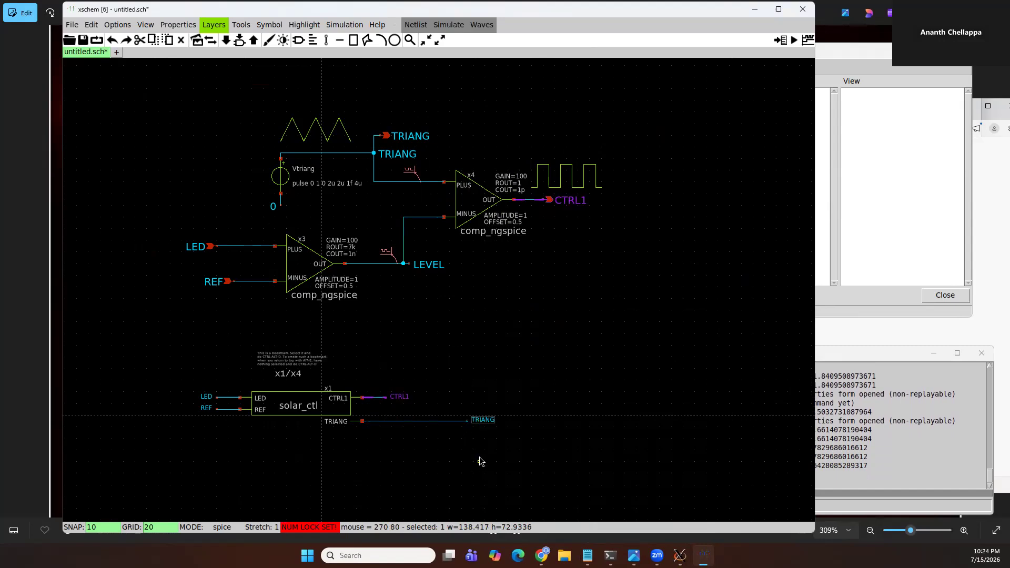
Step: Try moving the solar_ctl symbol downward with its wires attached, and undo that move
drag(304, 405, 307, 462)
key(ctrl+z)
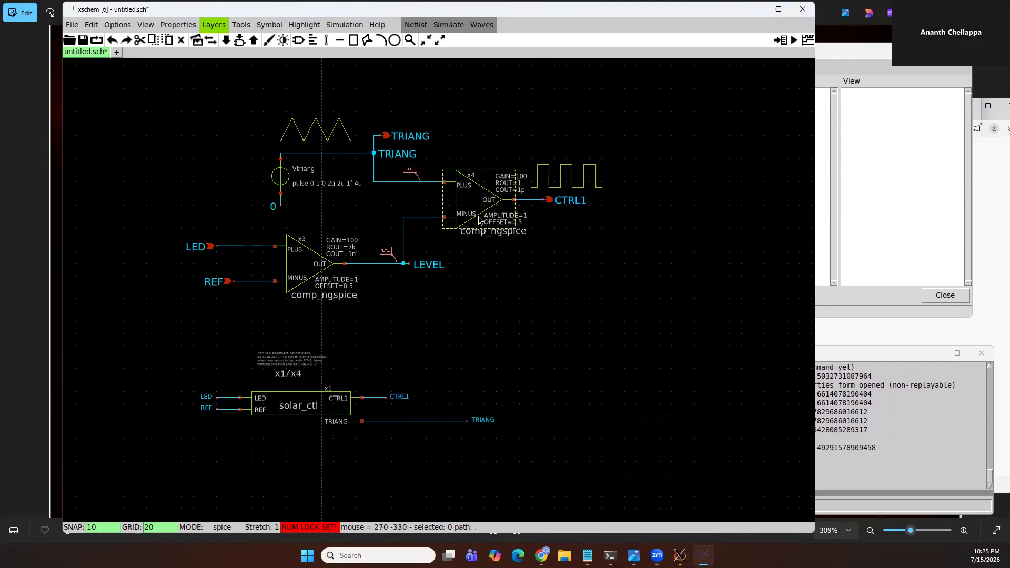
Step: Move comparator x4, its CTRL1 output pin and the square-wave drawing together to the right and down, keeping the input wires connected
drag(435, 136, 655, 256)
drag(474, 205, 611, 219)
drag(617, 210, 562, 275)
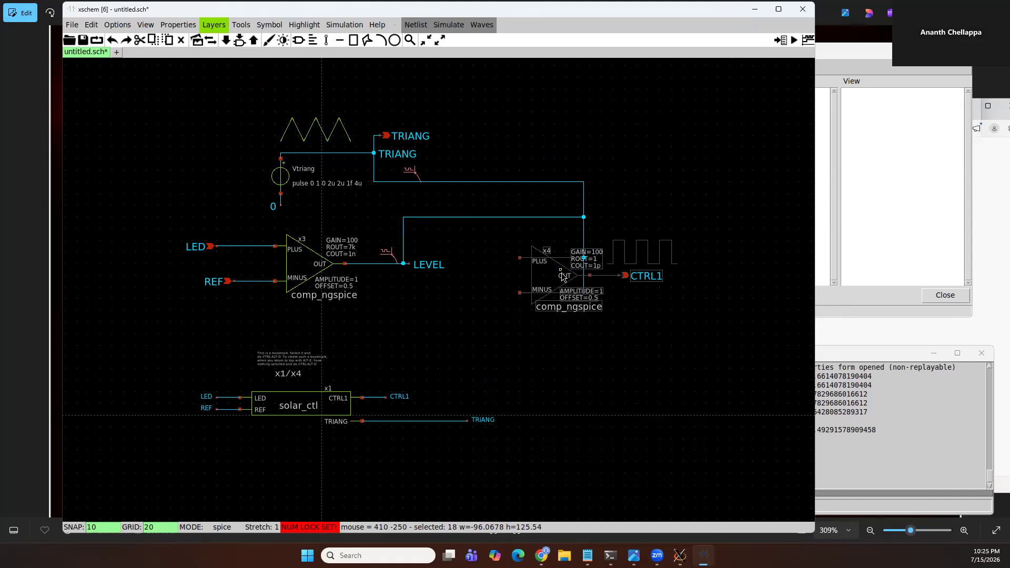
click(489, 140)
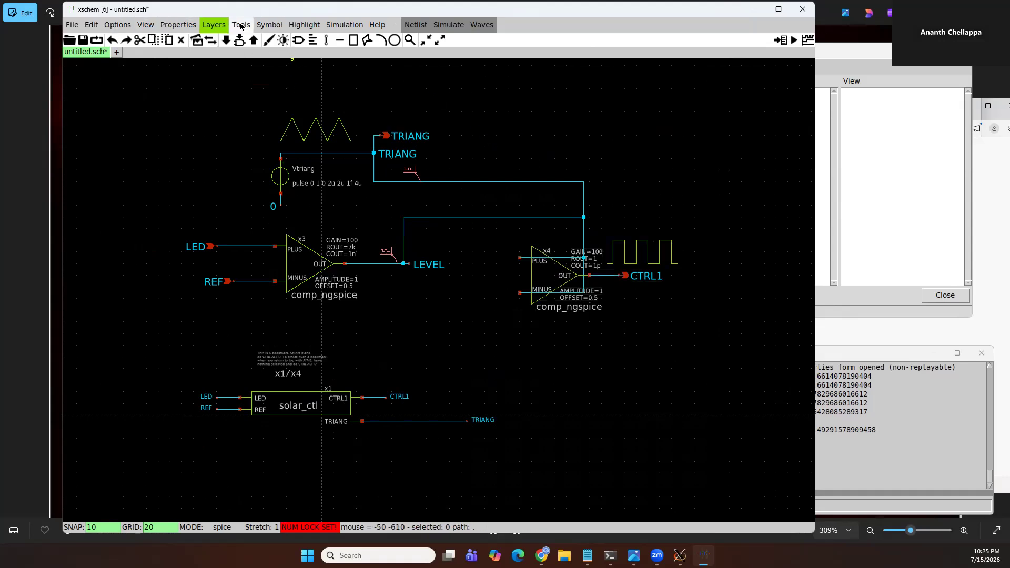
click(241, 25)
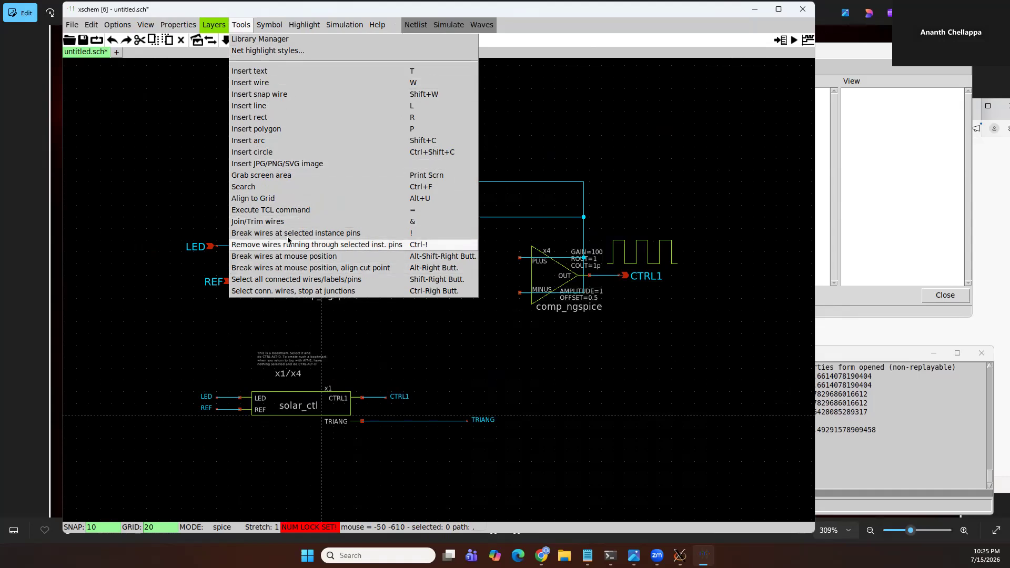
click(417, 328)
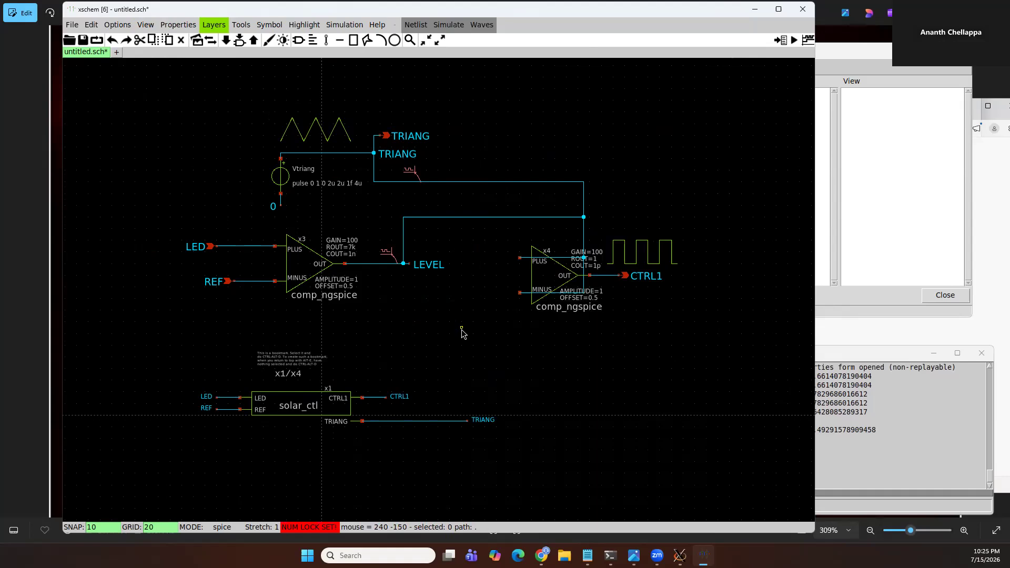
Step: Quit xschem without saving the untitled schematic
key(ctrl+q)
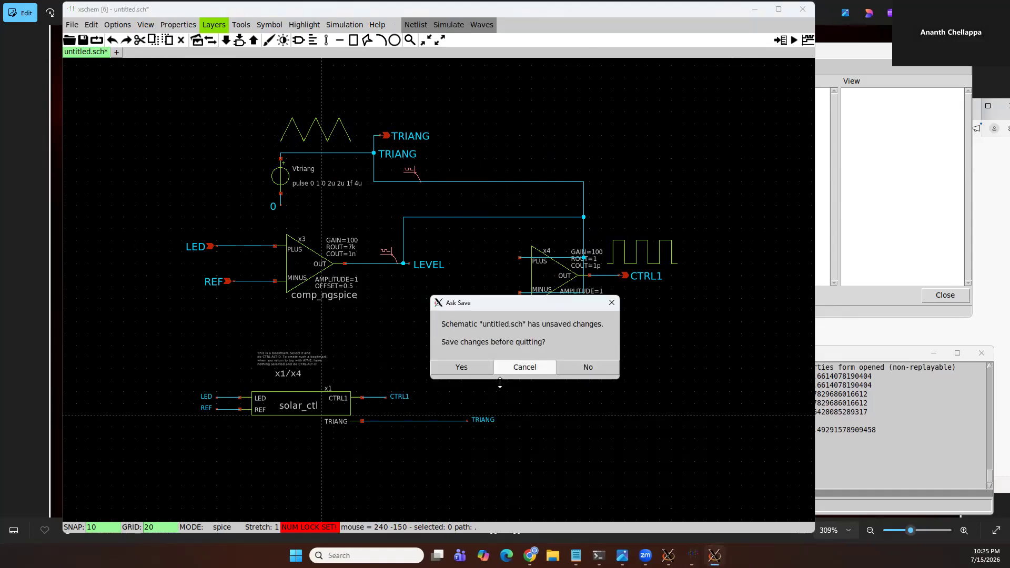
click(583, 367)
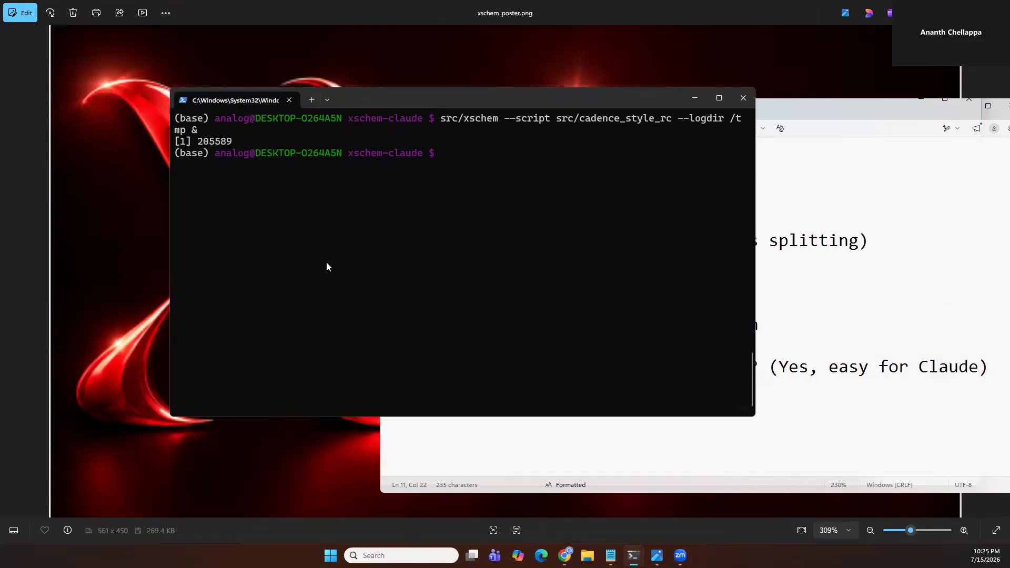
Step: Switch to the terminal and try to fetch the branch by running git fetch github/fluid-editing
key(ctrl+r)
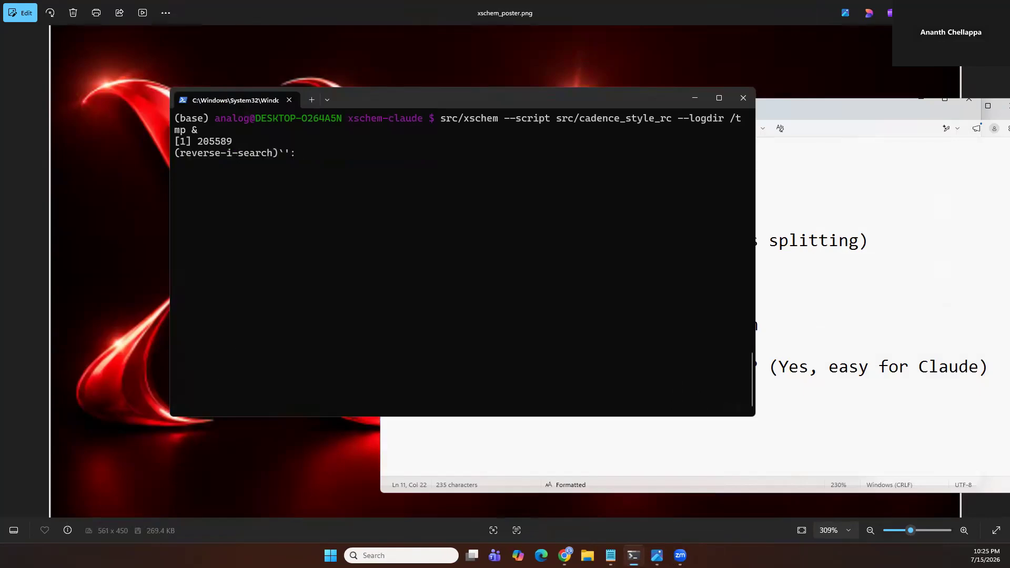
text(fetch)
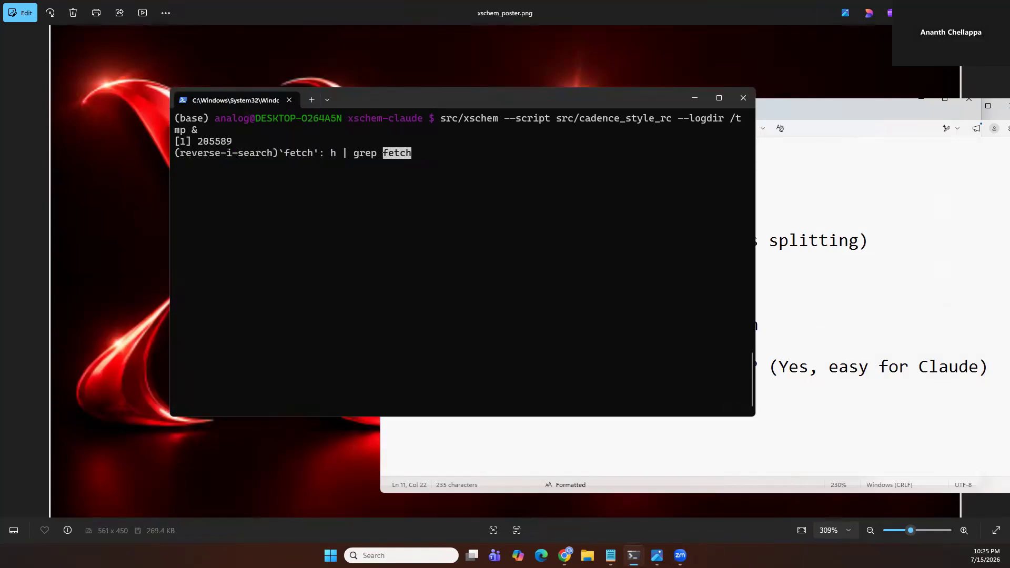
key(ctrl+r)
key(Return)
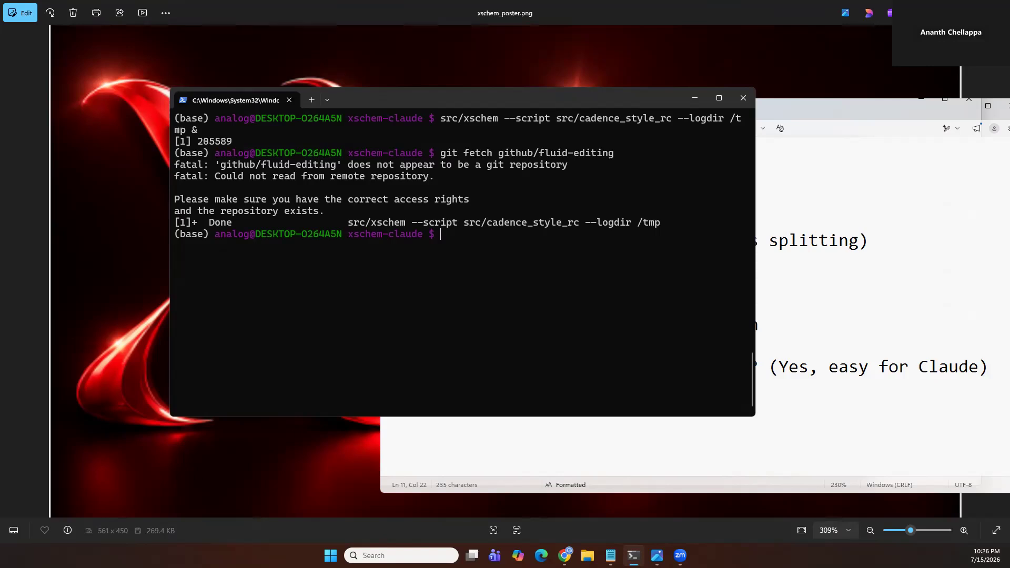
Step: Move up one level from the xschem-claude folder to the dev directory
key(Return)
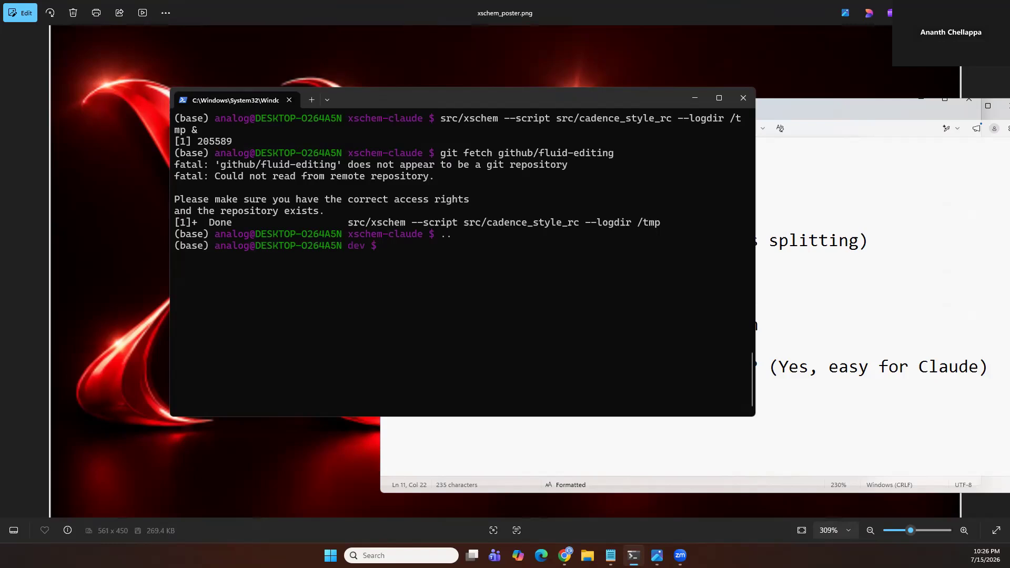
Step: Try to clone the xschem-claude GitHub repository with demo-fluid-drag appended to its URL, entering the GitHub username, and abort at the password request
key(ctrl+r)
text(clone)
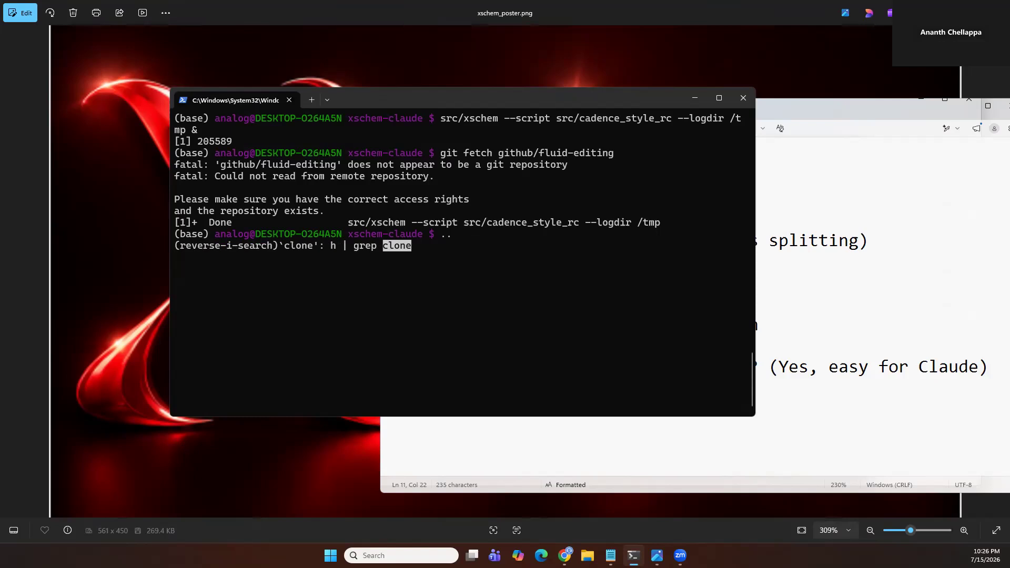
key(ctrl+r)
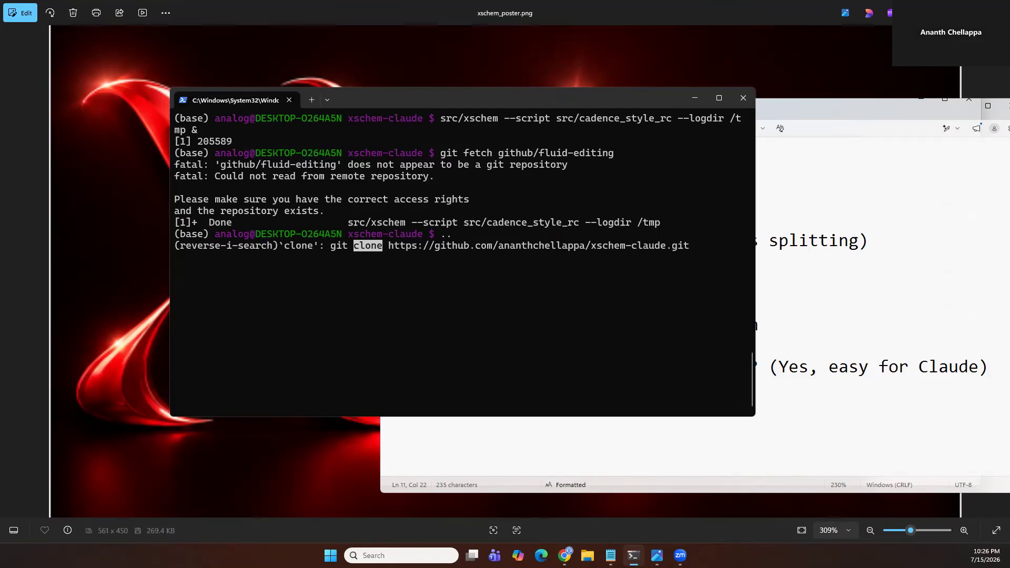
key(Return)
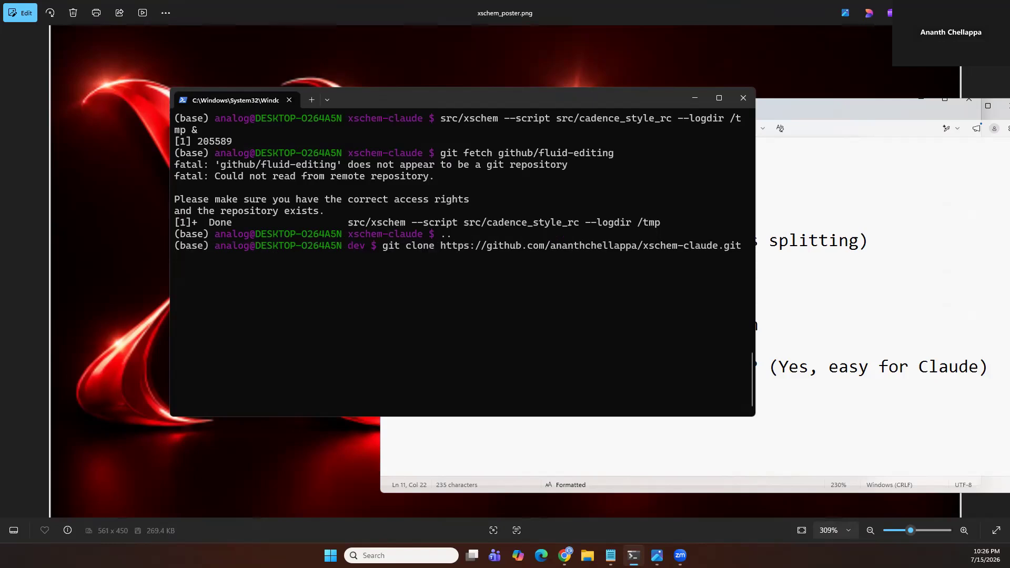
text(demo-fluid-drag)
key(Return)
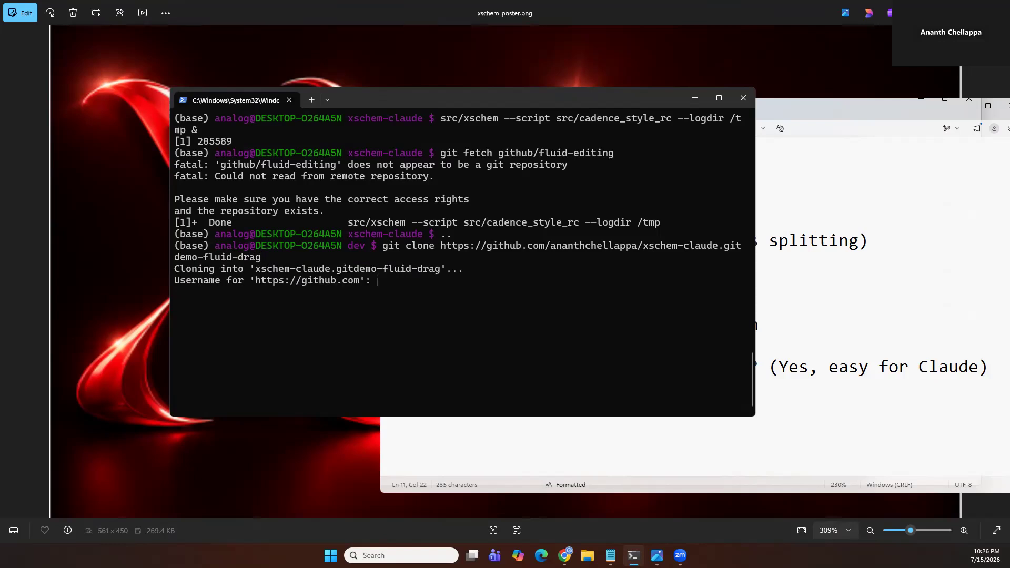
text(ananthchellappa)
key(Return)
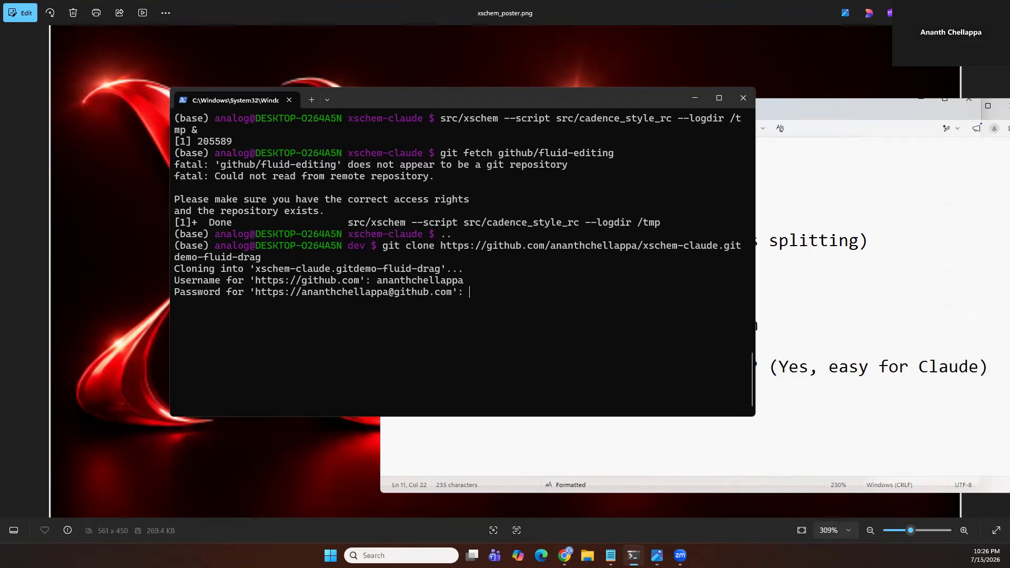
key(ctrl+c)
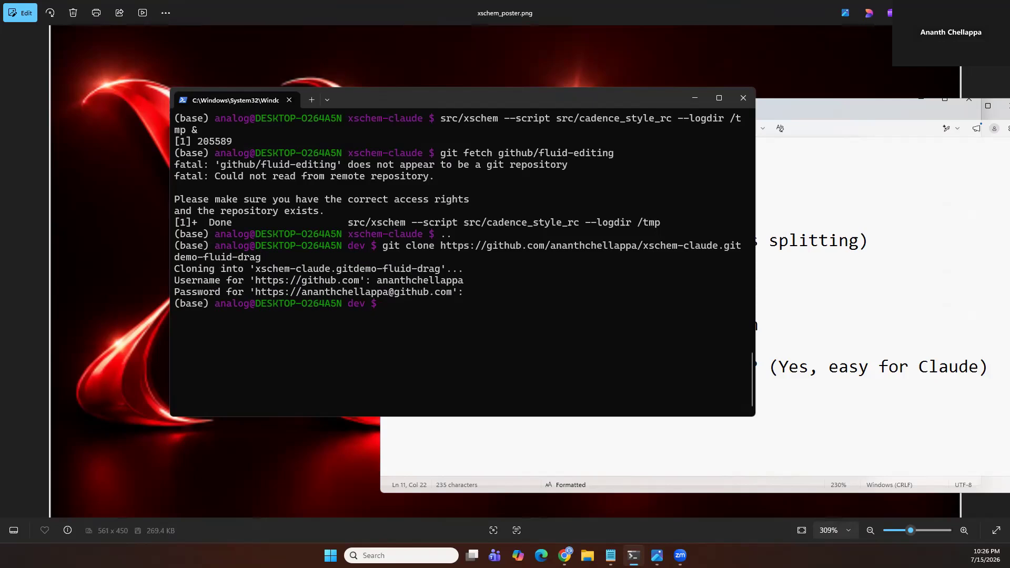
Step: Try to create a directory from the previous command's last argument by running mkdir !$
text(mkdir !$)
key(Return)
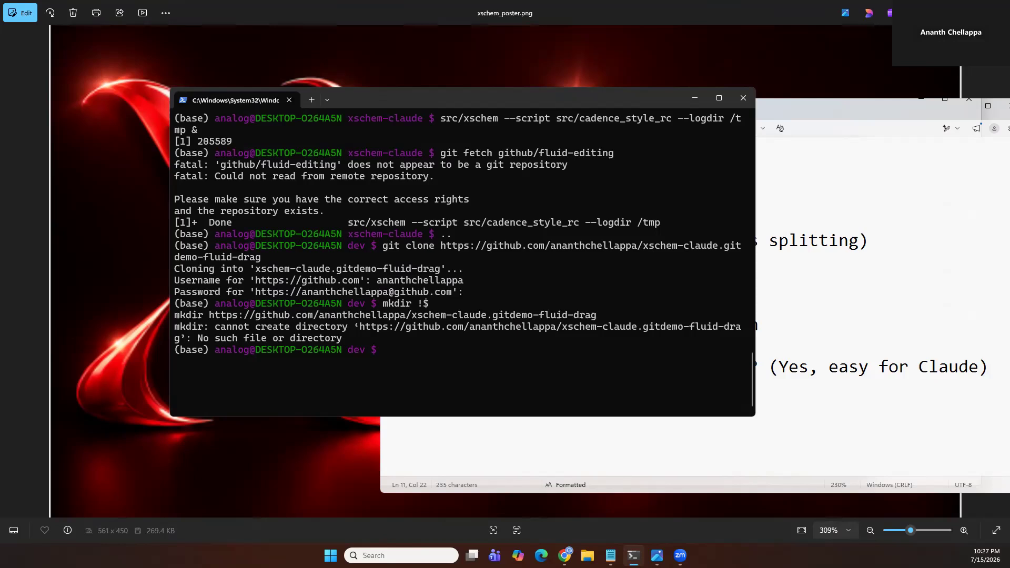
key(Up)
key(Up)
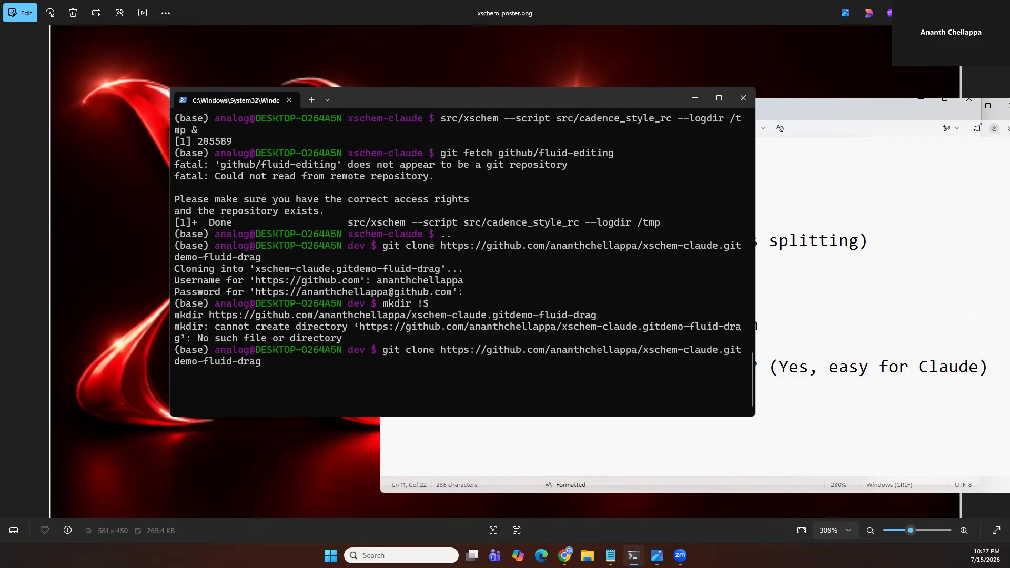
key(Down)
key(Down)
key(Down)
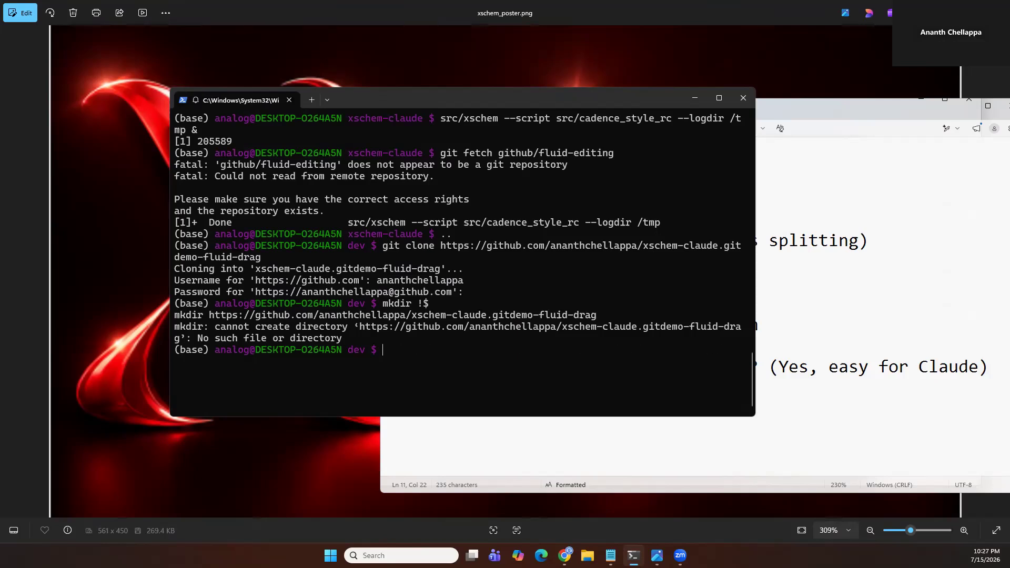
Step: Clear the terminal, create a directory named demo-fluid-drag and change into it
key(ctrl+l)
text(mkdi)
key(BackSpace)
key(BackSpace)
key(BackSpace)
text(kdir demo)
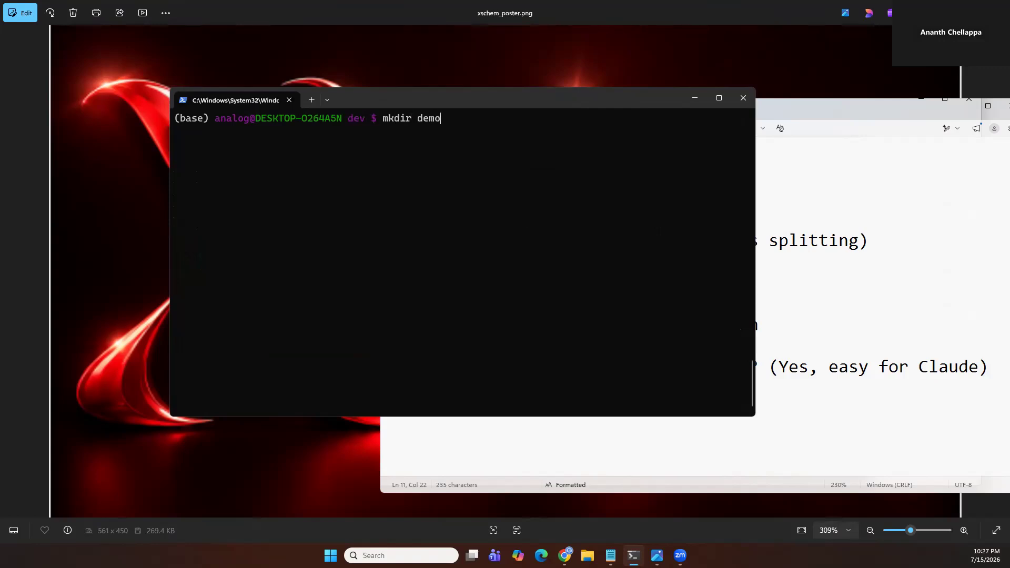
text(-fluid-drag)
key(Return)
text(cd !$)
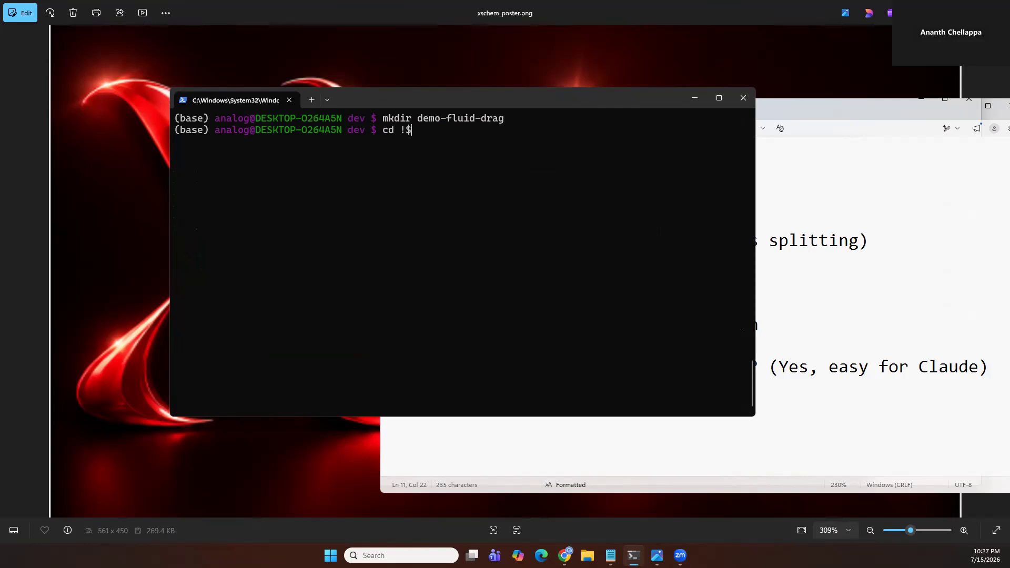
key(Return)
Step: Clone the xschem-claude.git repository from GitHub into demo-fluid-drag, reusing the earlier git clone command
key(ctrl+r)
text(clone)
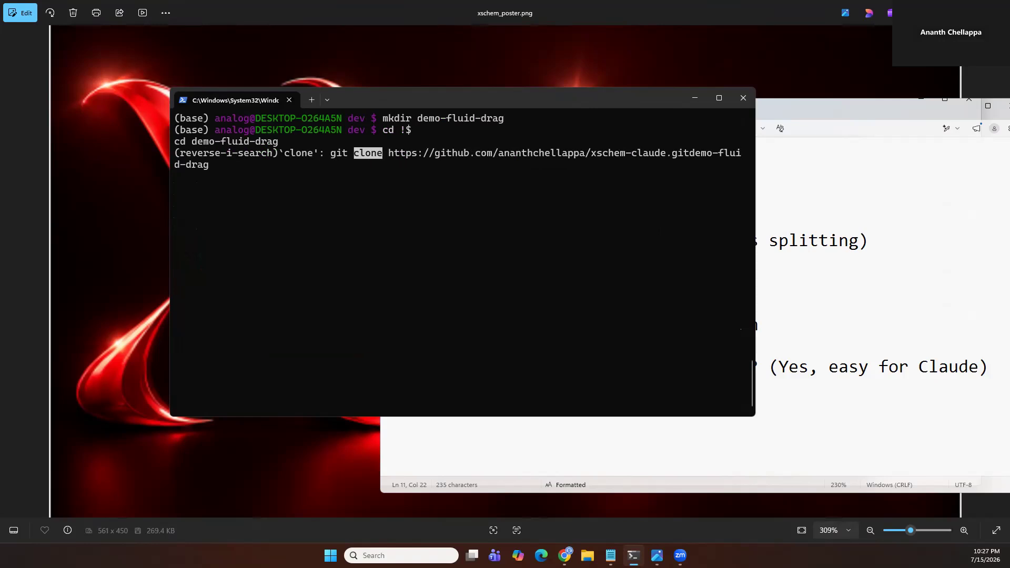
key(ctrl+r)
key(ctrl+s)
key(Return)
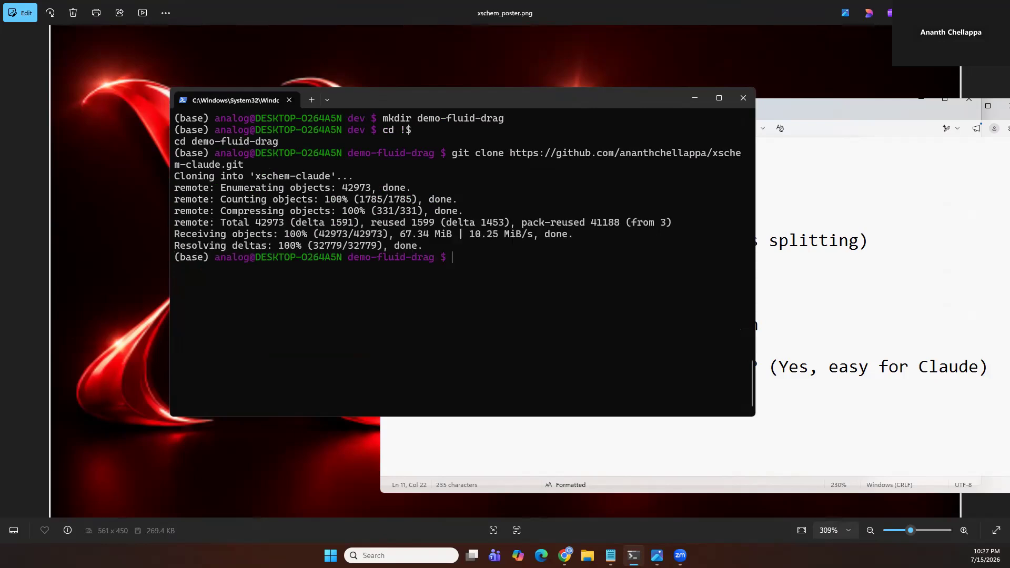
Step: List the contents of demo-fluid-drag with ltx and change into the cloned xschem-claude folder
text(ltx)
key(Return)
text(cd)
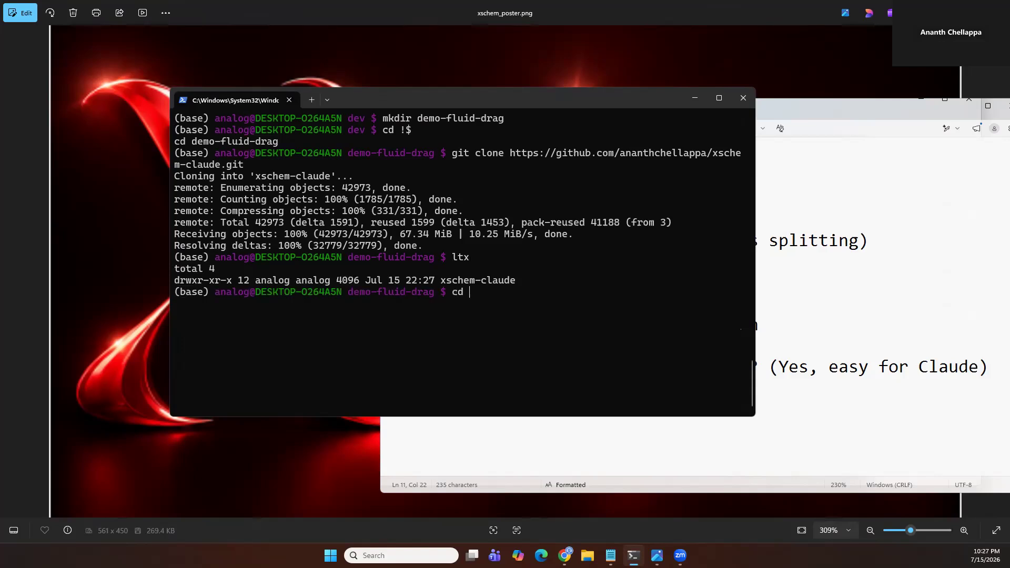
key(Tab)
key(Return)
Step: Switch the cloned repository to the fluid-editing branch with git switch fluid-editing
text(git bran)
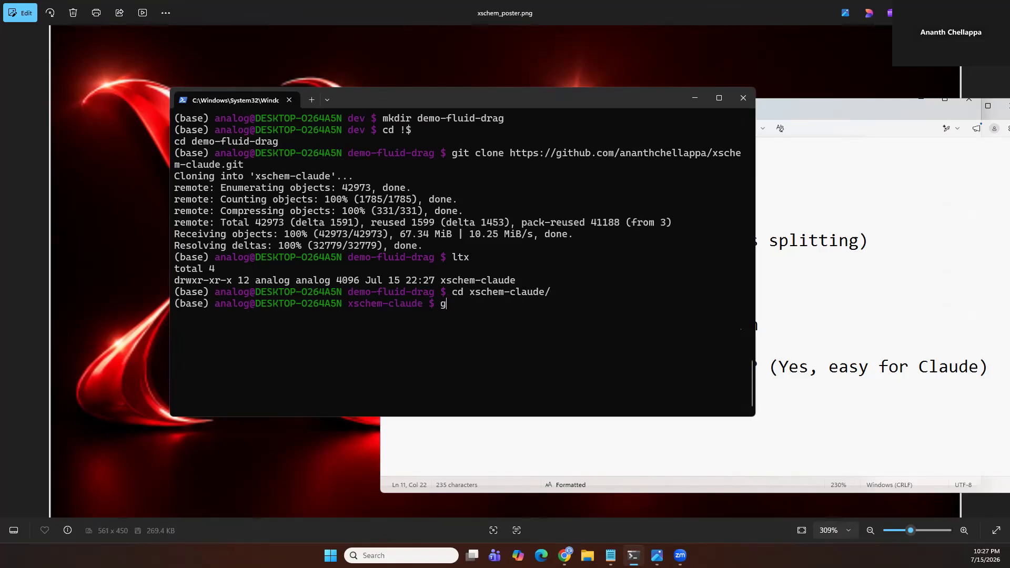
text(ch flu)
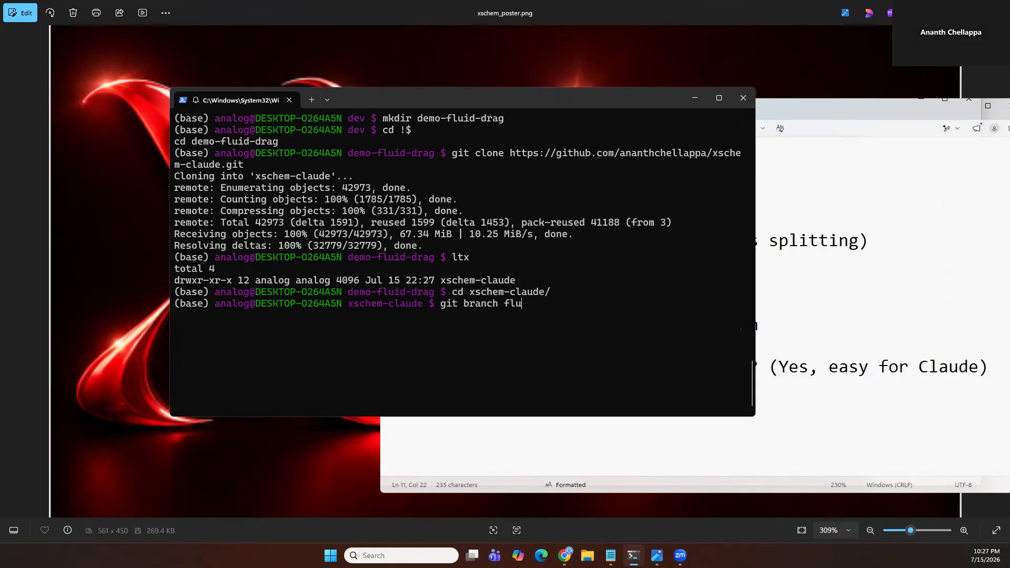
key(BackSpace)
key(BackSpace)
key(BackSpace)
key(BackSpace)
key(BackSpace)
key(BackSpace)
key(BackSpace)
key(BackSpace)
key(BackSpace)
key(BackSpace)
text(sw)
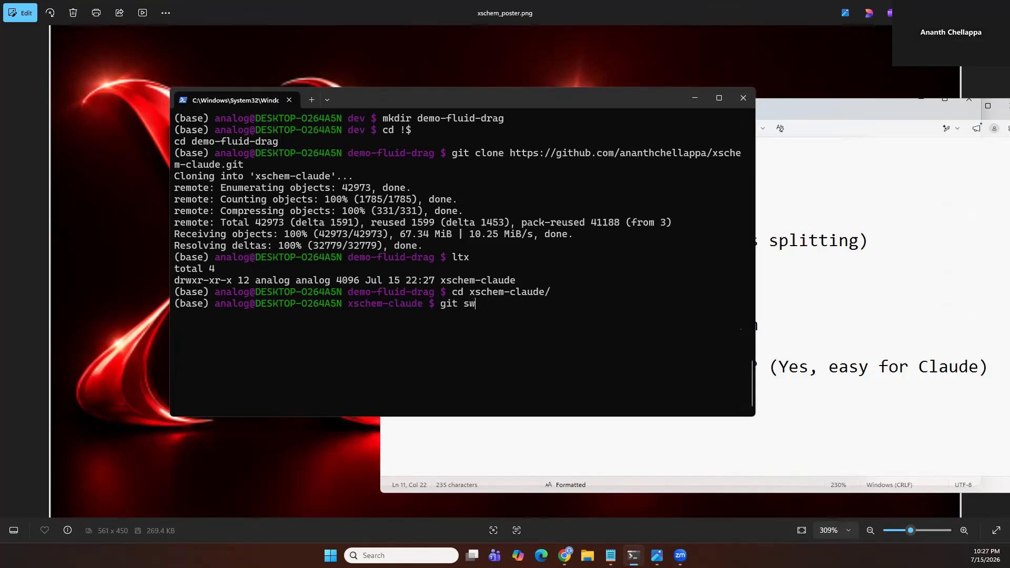
text(itch flui)
key(Tab)
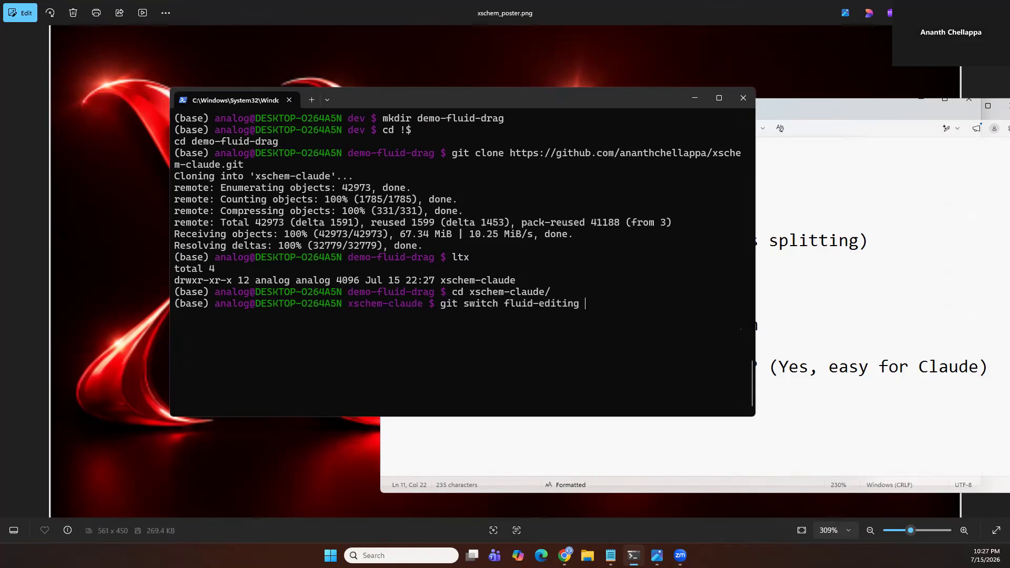
Step: Run make clean and then ./configure to prepare the fluid-editing branch for compiling
text(ma)
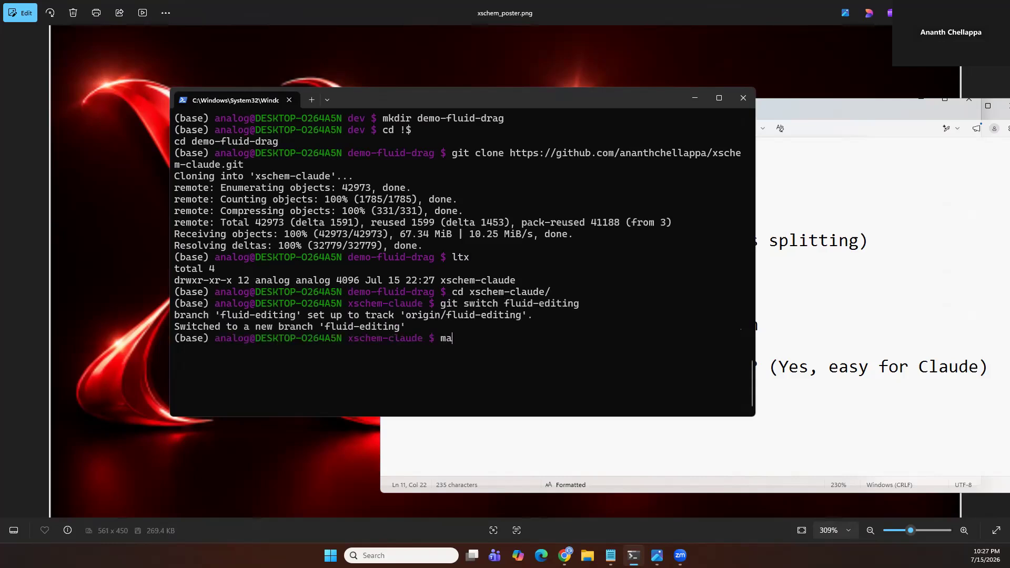
text(ke clean)
key(Return)
text(./configure)
key(Return)
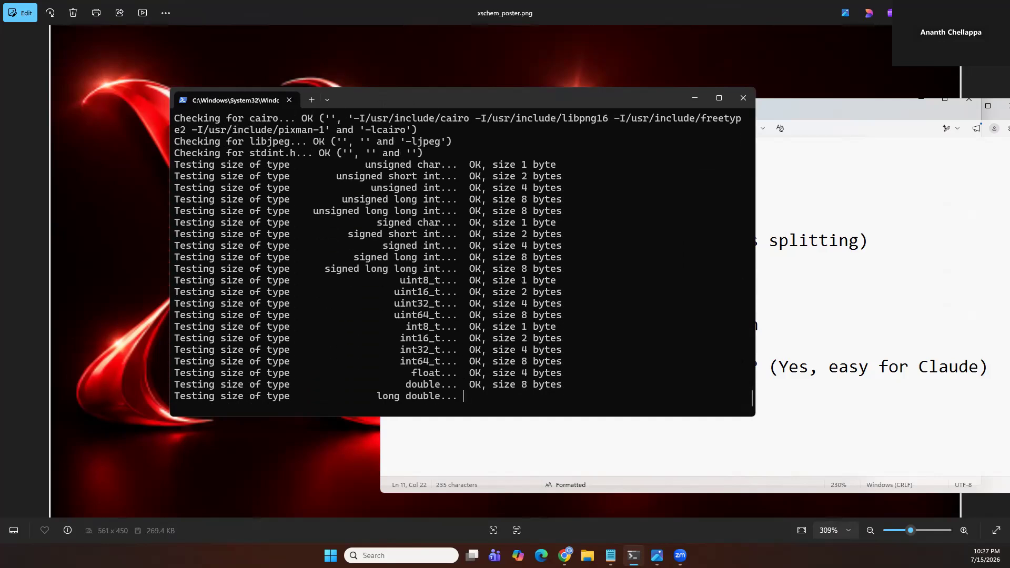
Step: Compile the fluid-editing branch of xschem with make and return to the terminal for the end of the build
text(make)
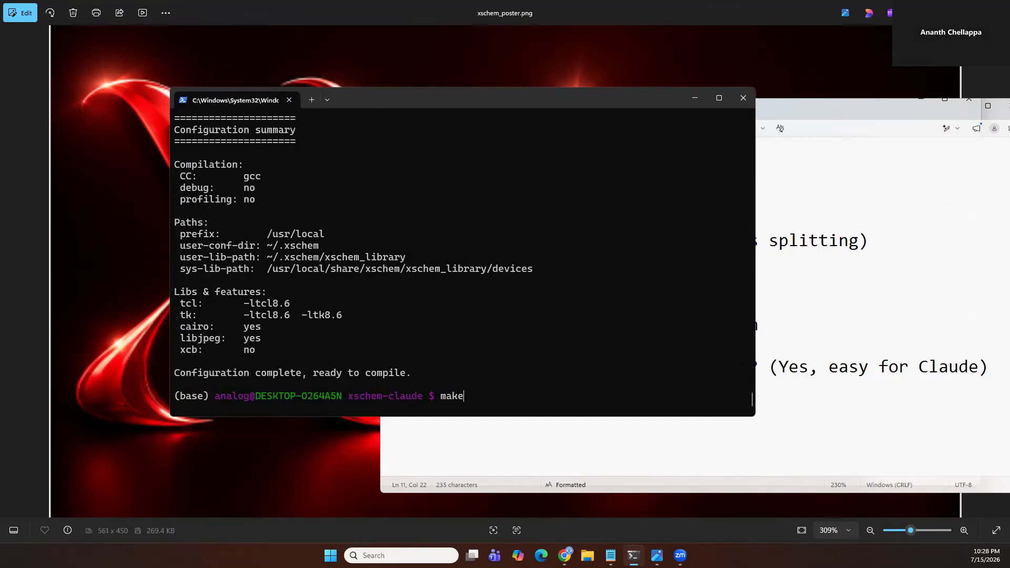
key(Return)
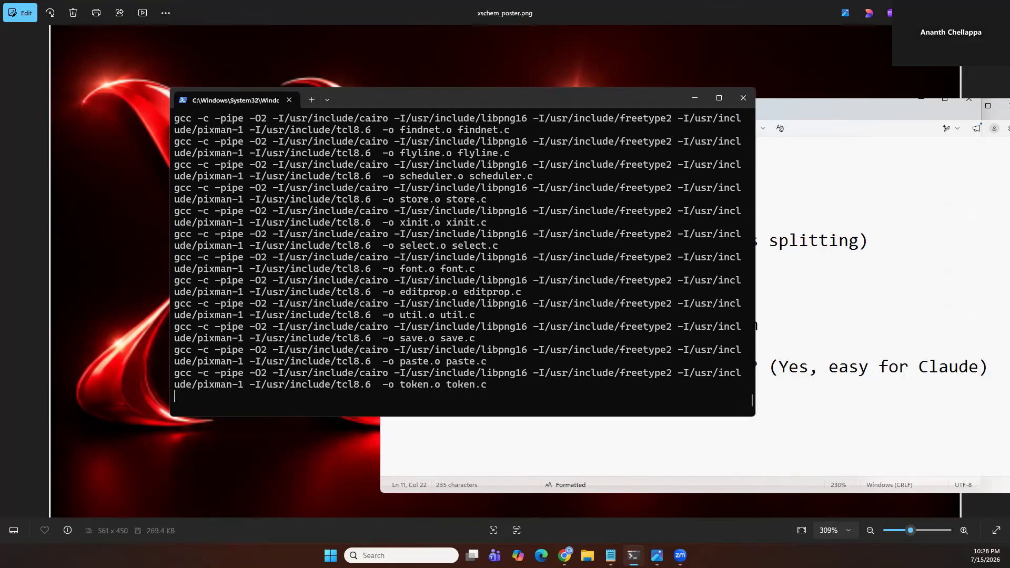
click(544, 36)
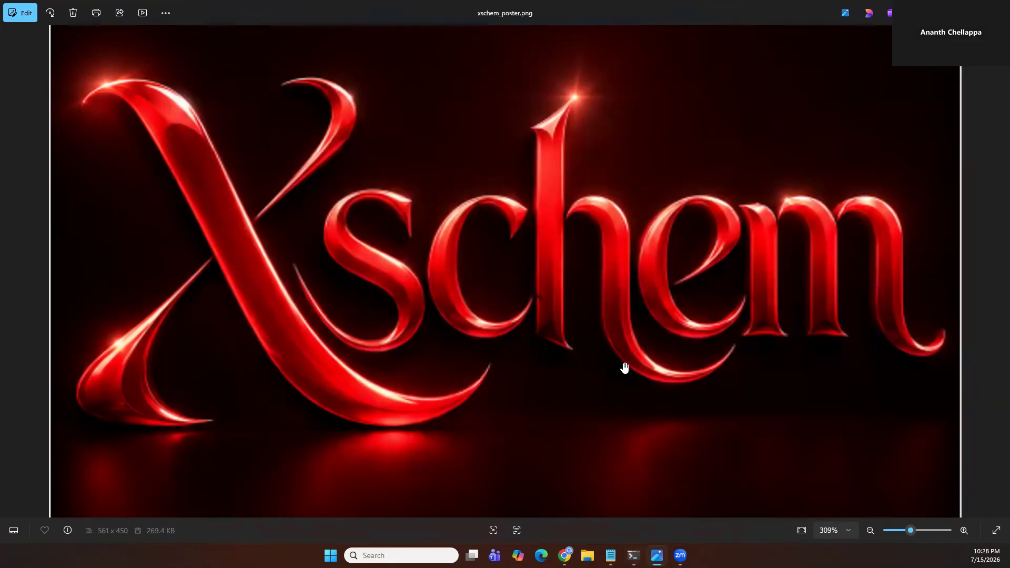
key(alt+Tab)
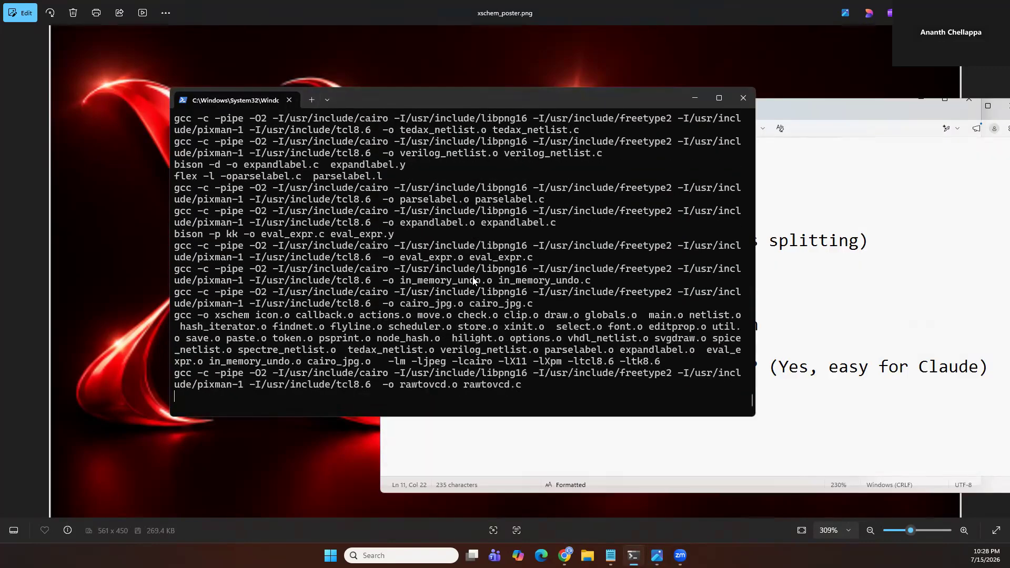
Step: Launch the newly built src/xschem in the background with --script src/cadence_style_rc and --logdir /tmp
key(ctrl+r)
text(car)
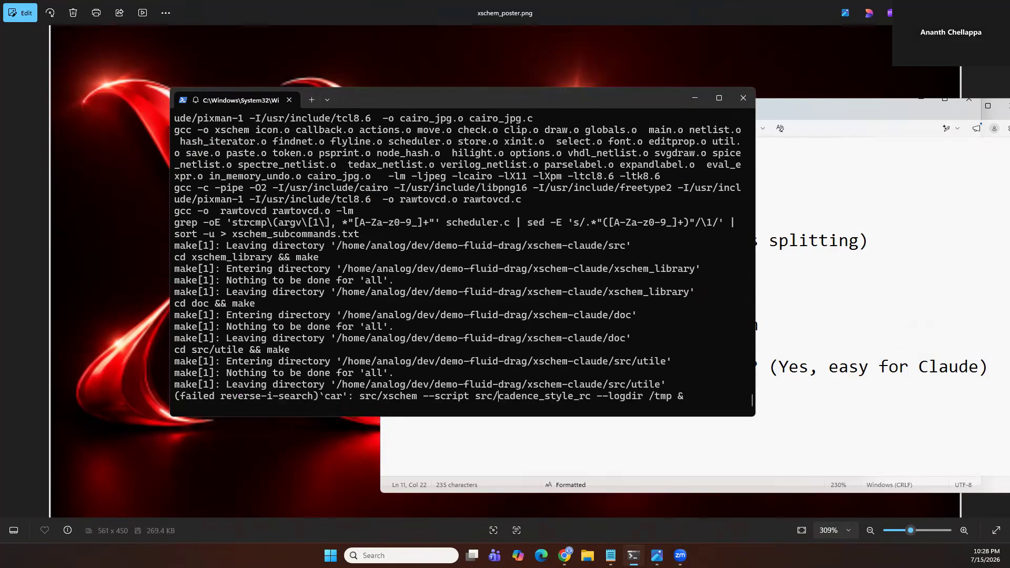
key(Return)
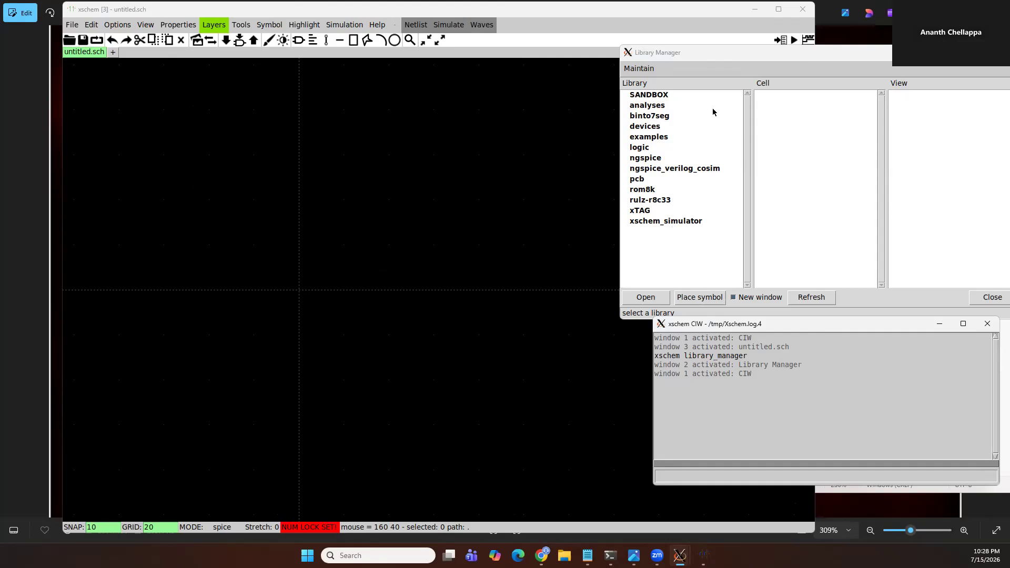
Step: Open the schematic view of SANDBOX cell test_hier_descend_etc as read-only from the Library Manager
click(685, 97)
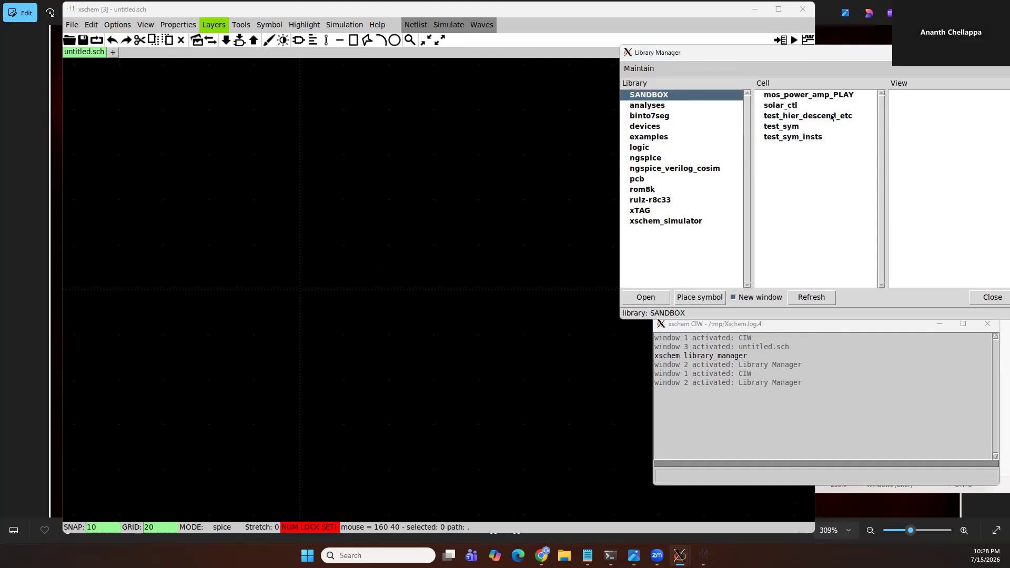
click(833, 115)
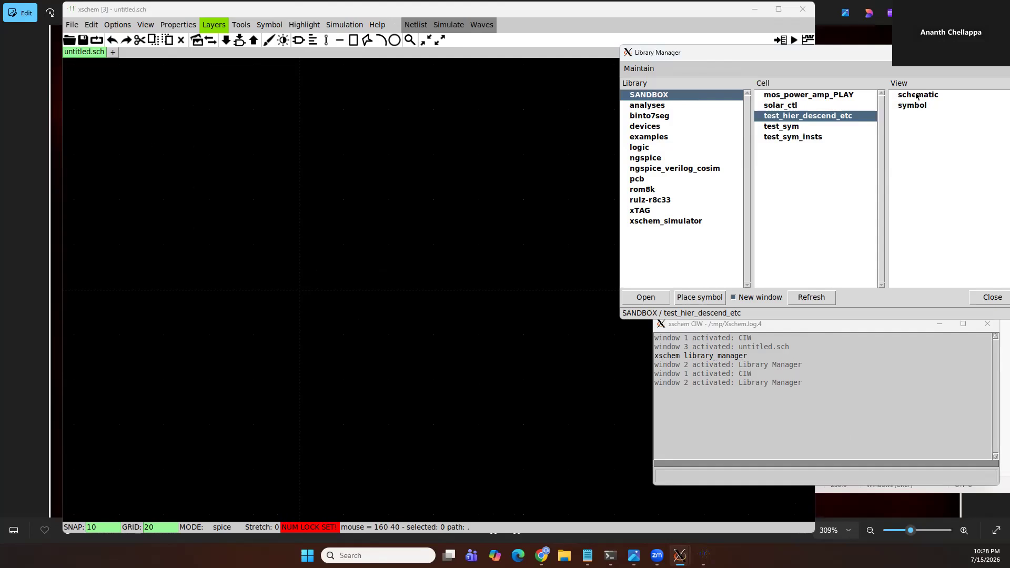
right_click(915, 96)
click(941, 108)
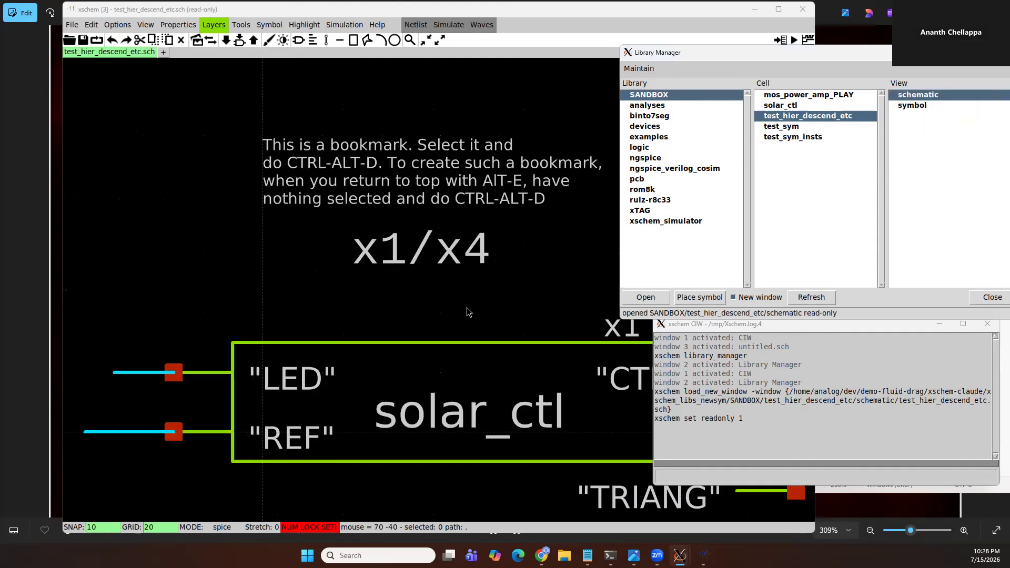
Step: Copy the solar_ctl symbol with its two input wires and paste it into a new untitled schematic window
scroll(468, 312, down, 4)
drag(662, 302, 245, 434)
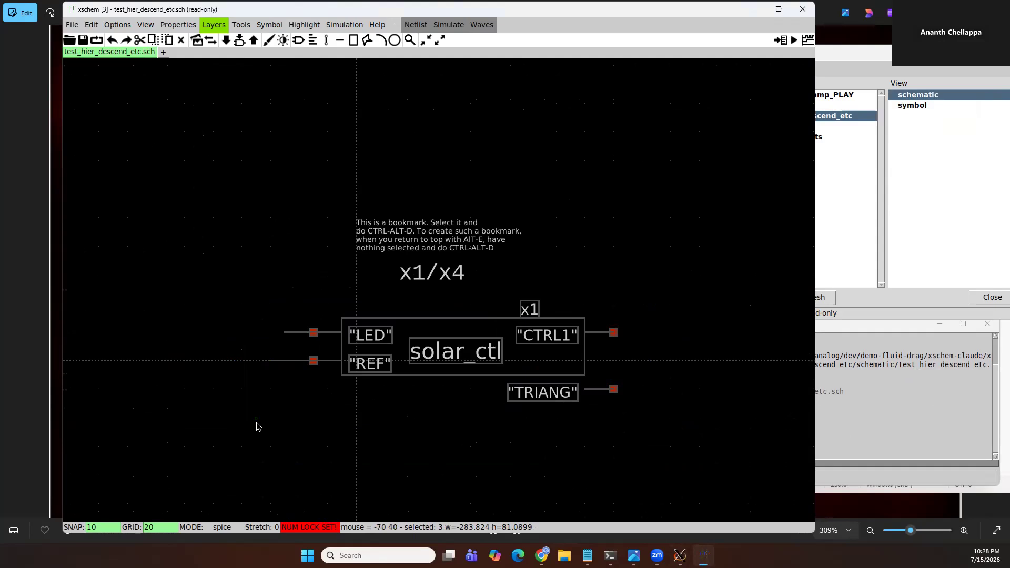
key(ctrl+alt+d)
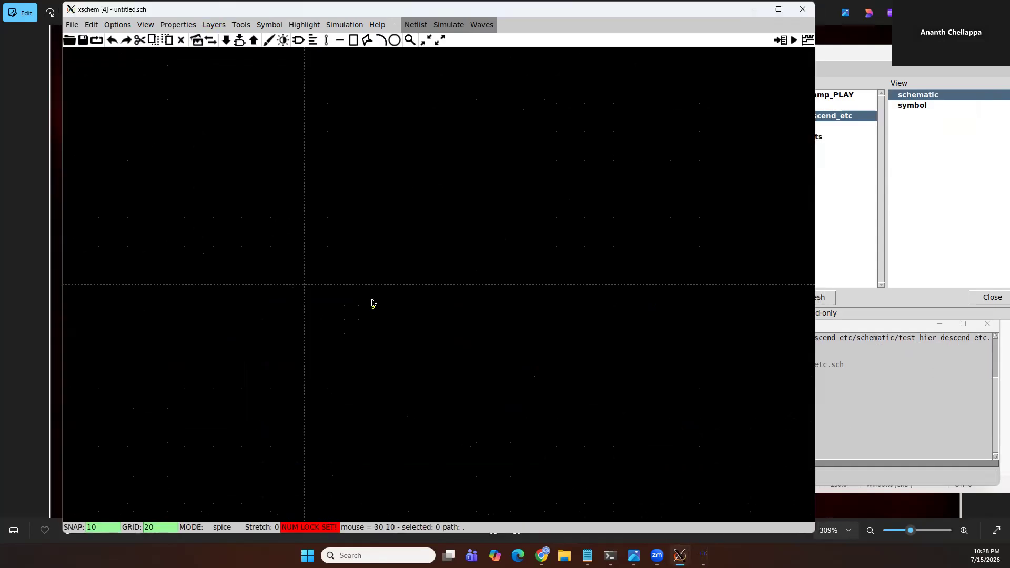
key(ctrl+v)
click(372, 303)
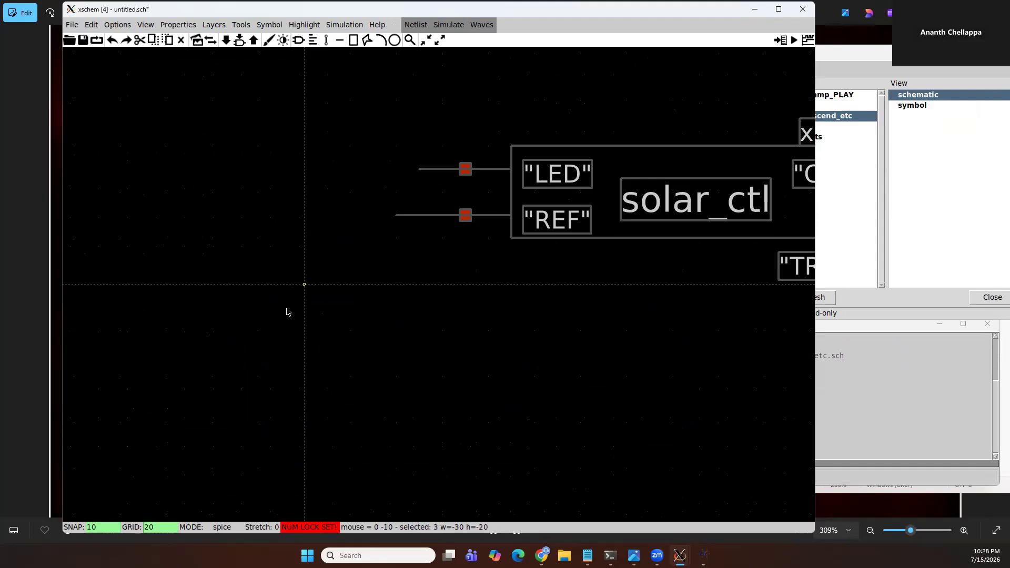
key(alt+Tab)
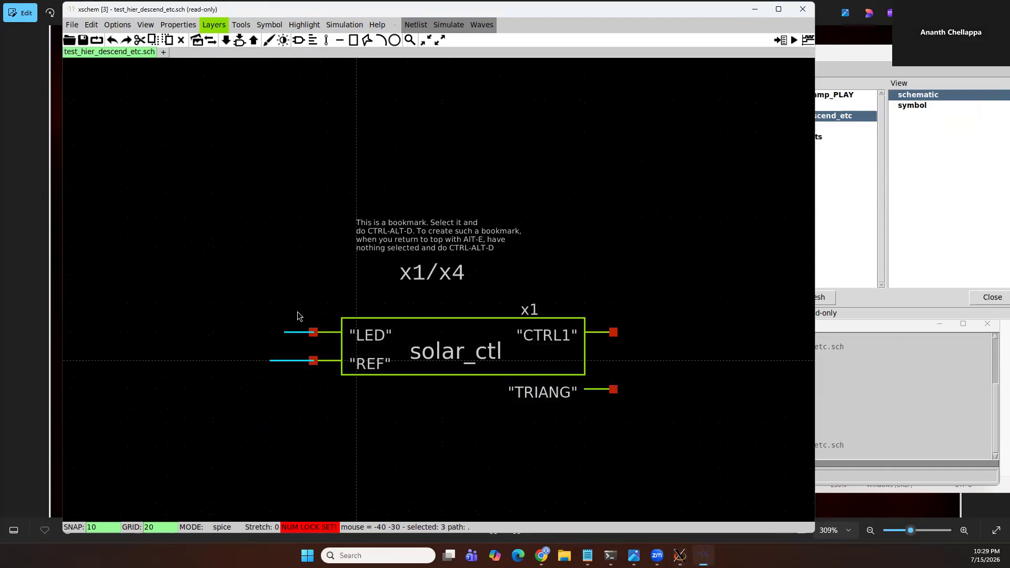
key(alt+Tab)
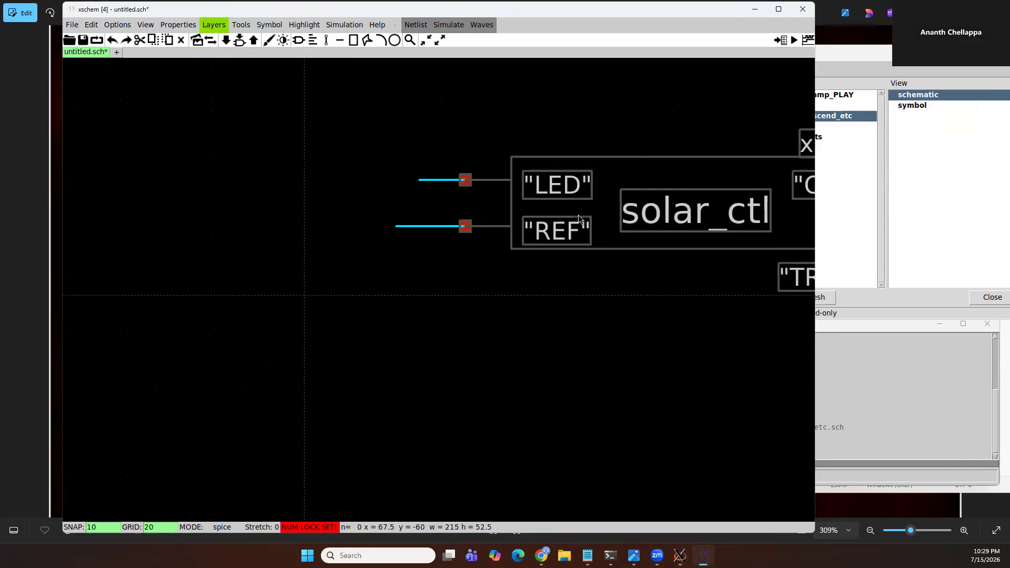
Step: Descend into solar_ctl's schematic in a new window, copy its entire contents, and close that window
key(alt+e)
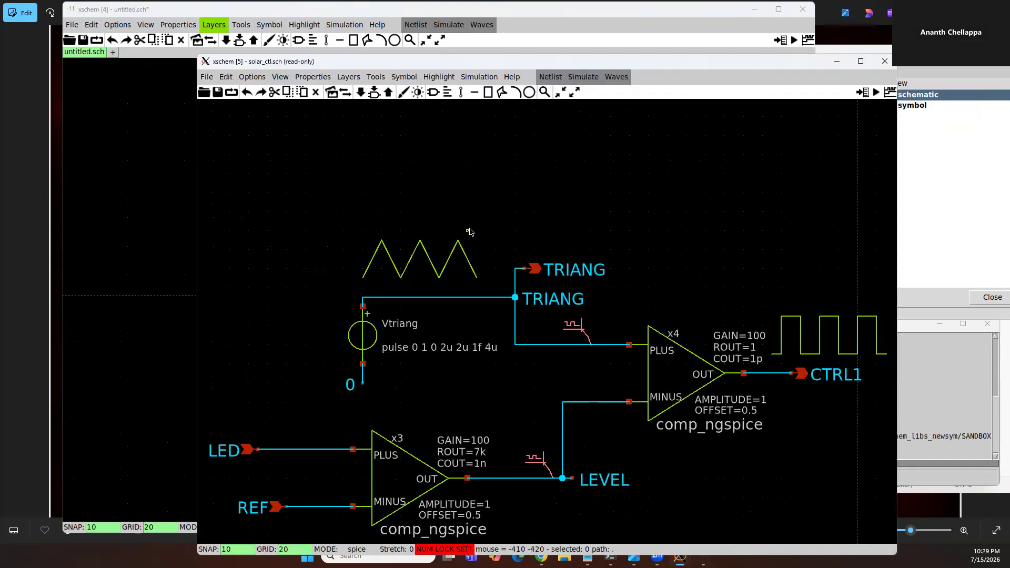
key(ctrl+a)
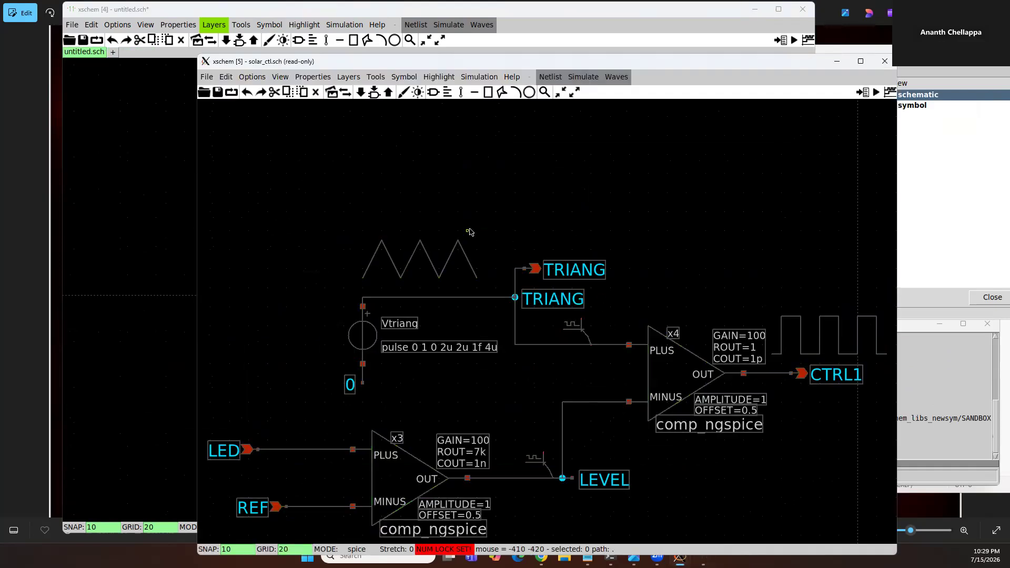
key(ctrl+w)
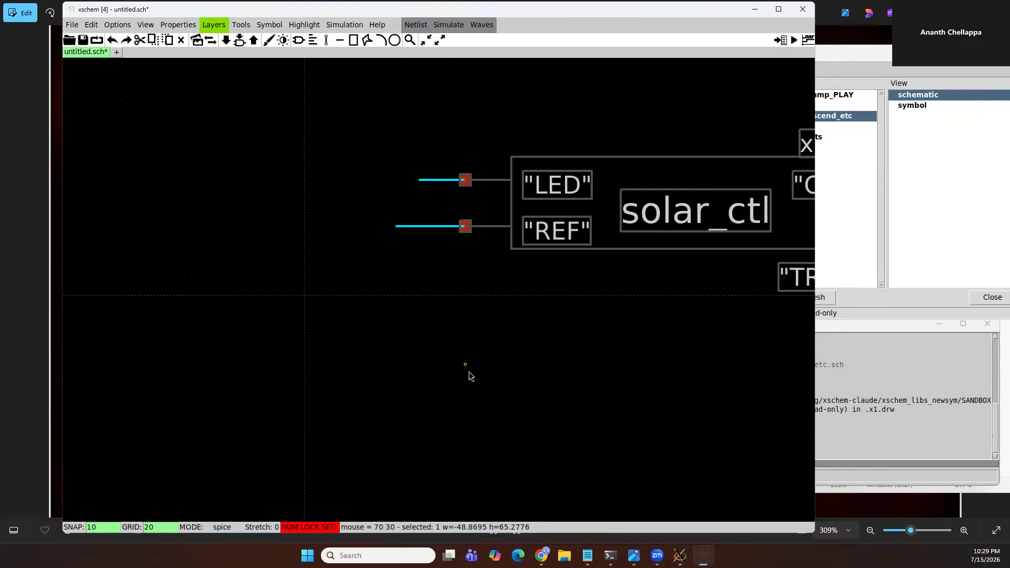
Step: Paste the copied circuit above the solar_ctl symbol in the untitled schematic and deselect it
scroll(468, 371, down, 3)
scroll(539, 194, down, 3)
key(ctrl+v)
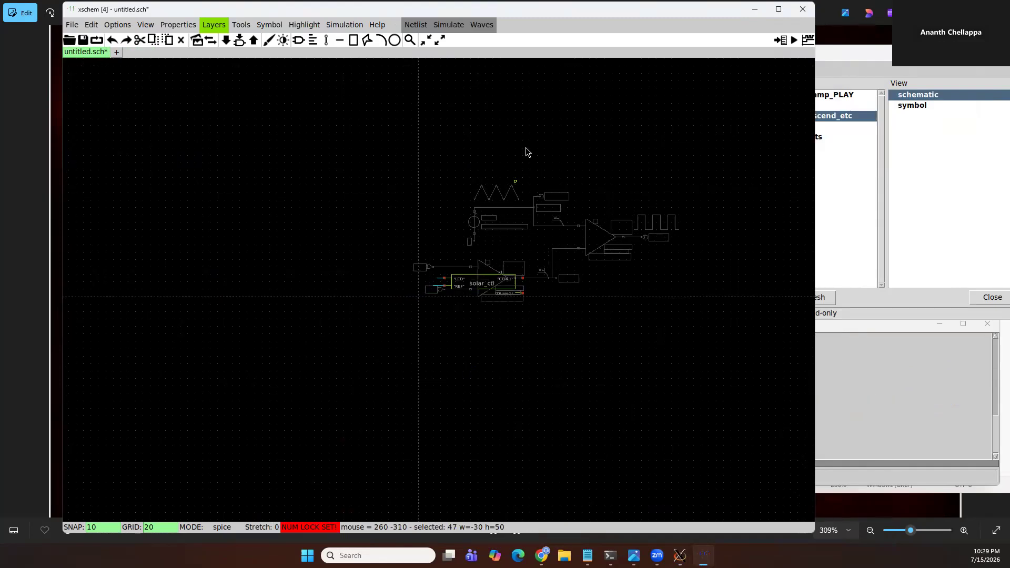
click(537, 126)
key(f)
click(498, 412)
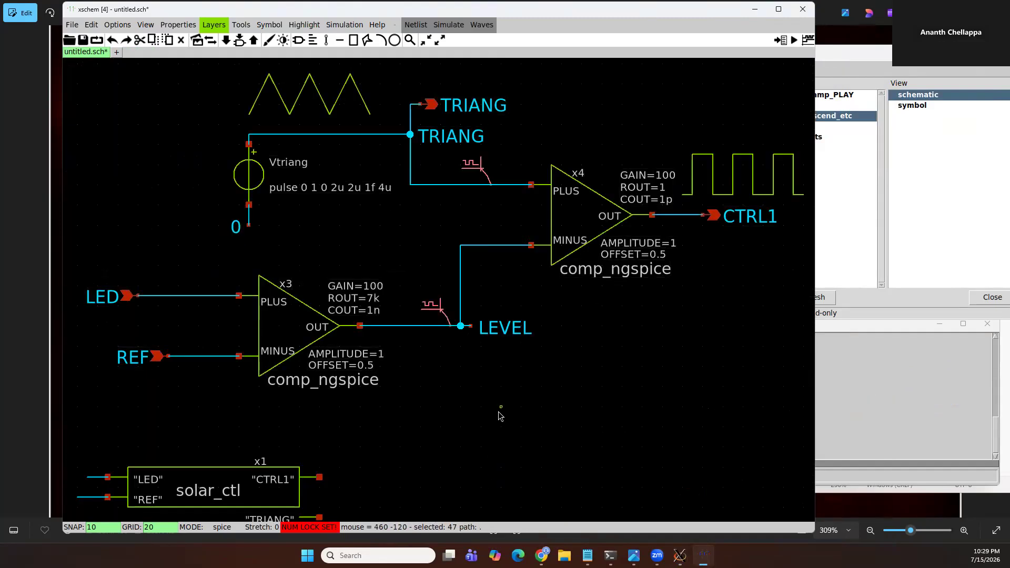
Step: Extend the selection along the wire into x4's MINUS input, and in successive stages from comparator x4 through its connected wires
click(459, 289)
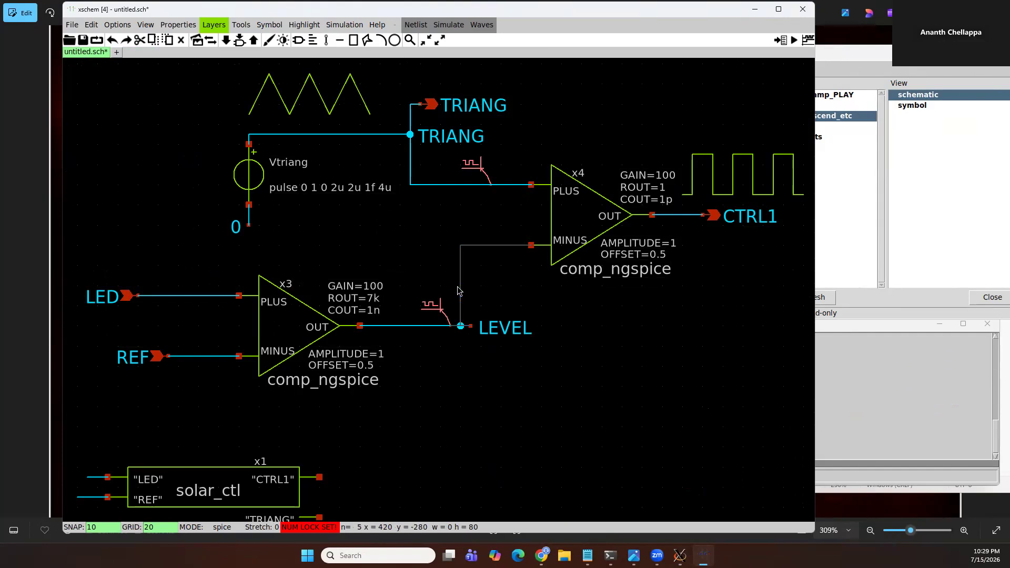
click(580, 231)
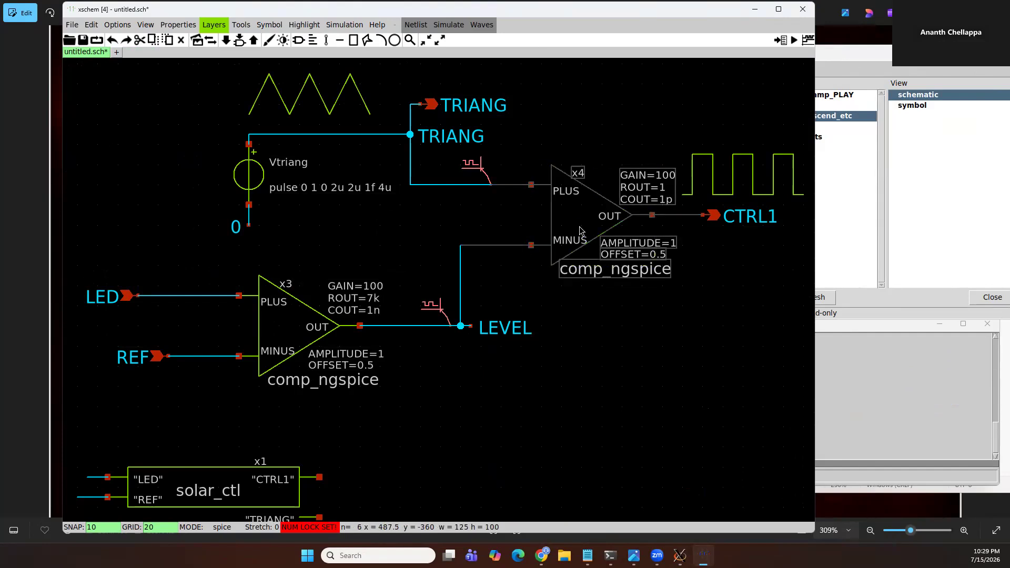
double_click(579, 231)
double_click(579, 231)
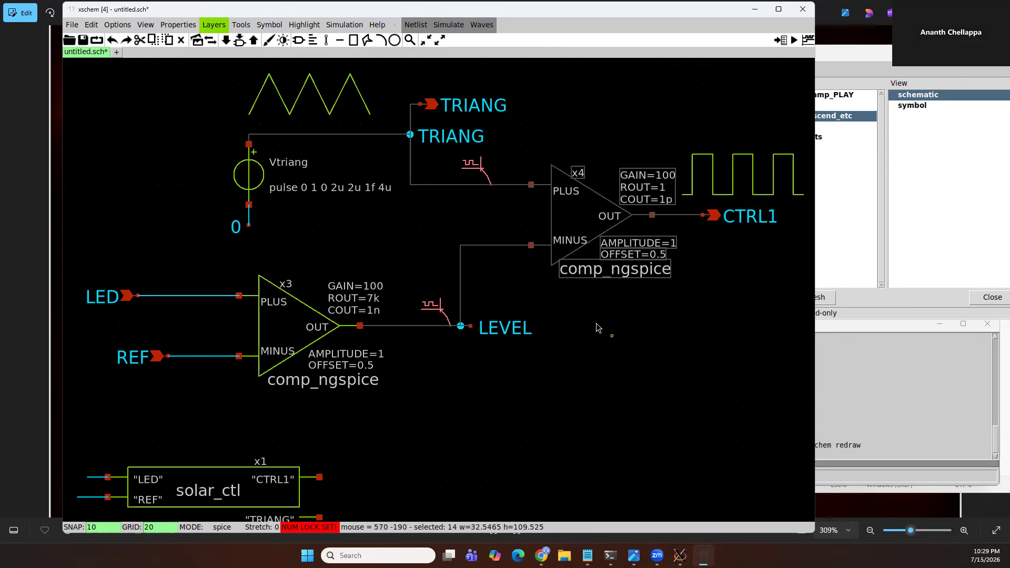
Step: Copy comparator x4 alone, without wires, to the empty area above the circuit and delete the copy
scroll(596, 321, down, 4)
click(512, 260)
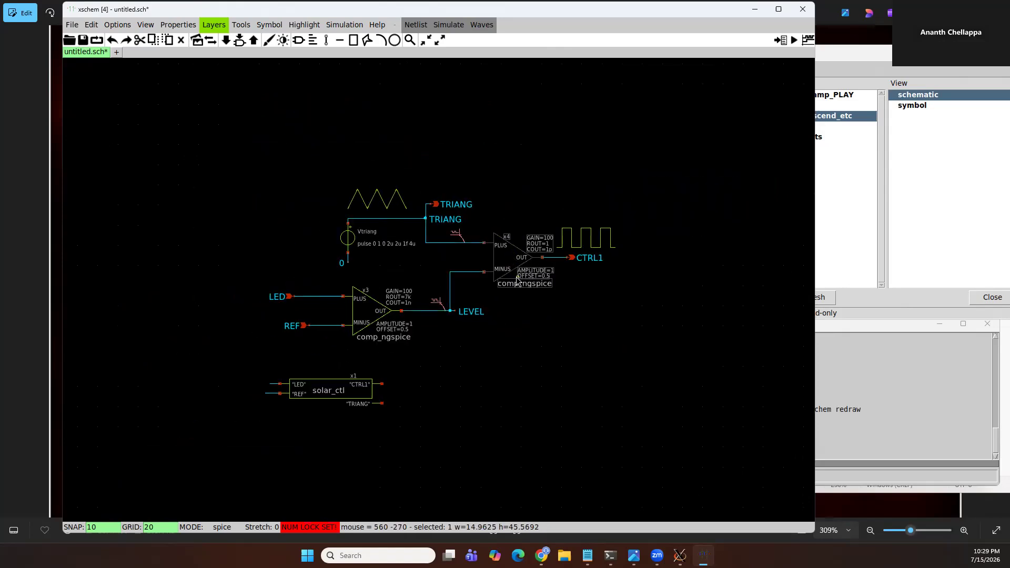
key(c)
click(616, 145)
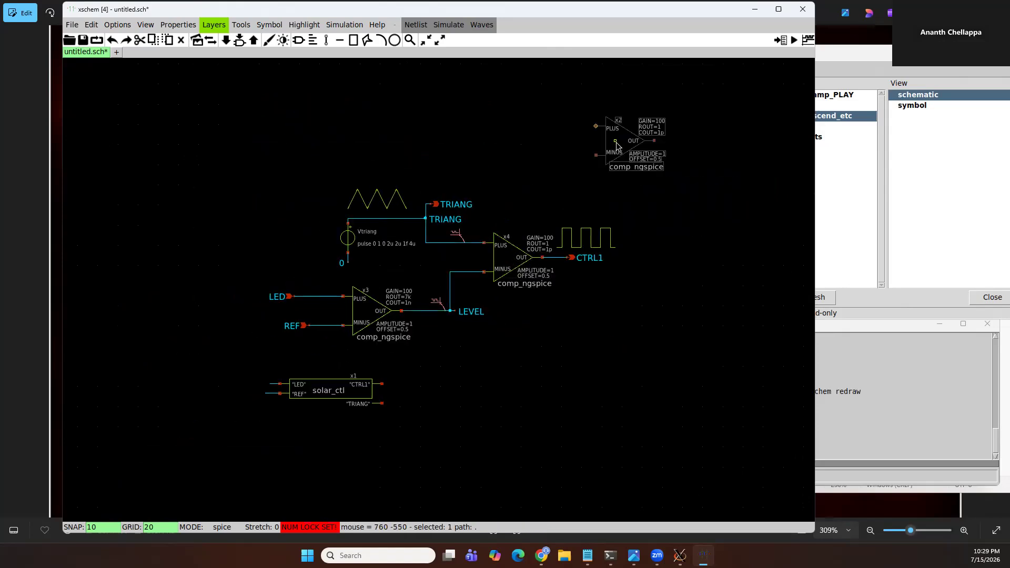
key(Delete)
Step: Copy comparator x4 with its three directly attached wire segments above the circuit and delete the copy
click(504, 257)
key(c)
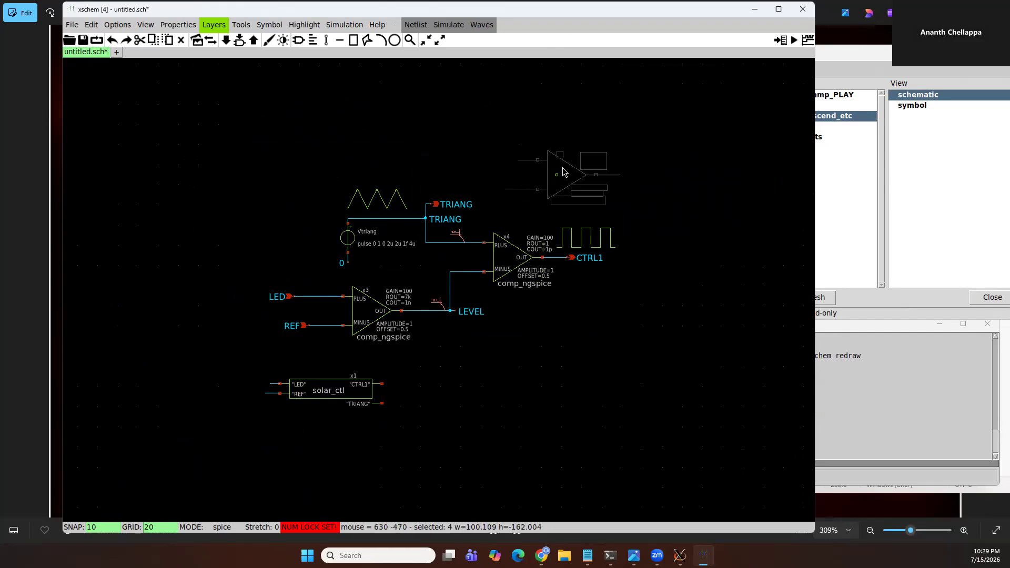
click(561, 164)
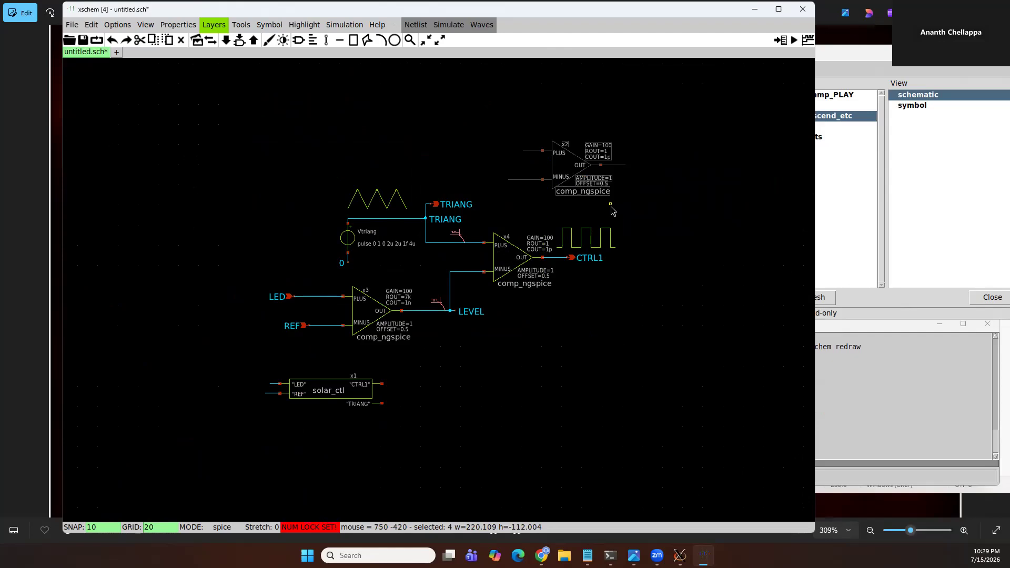
key(Delete)
Step: Extend x4's selection past the first wire corner, start copying the selected group, and cancel the copy
click(531, 243)
click(516, 258)
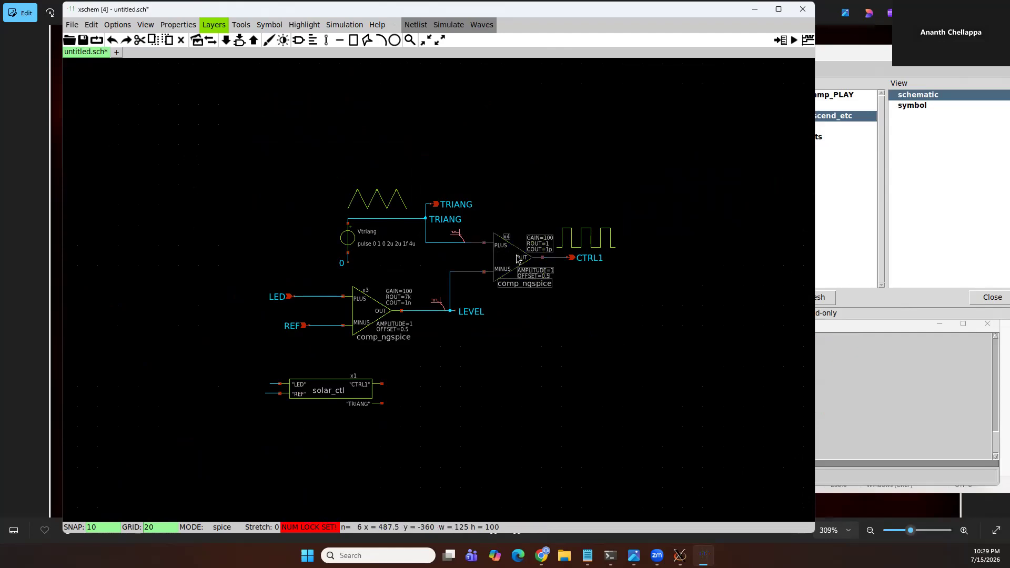
key(c)
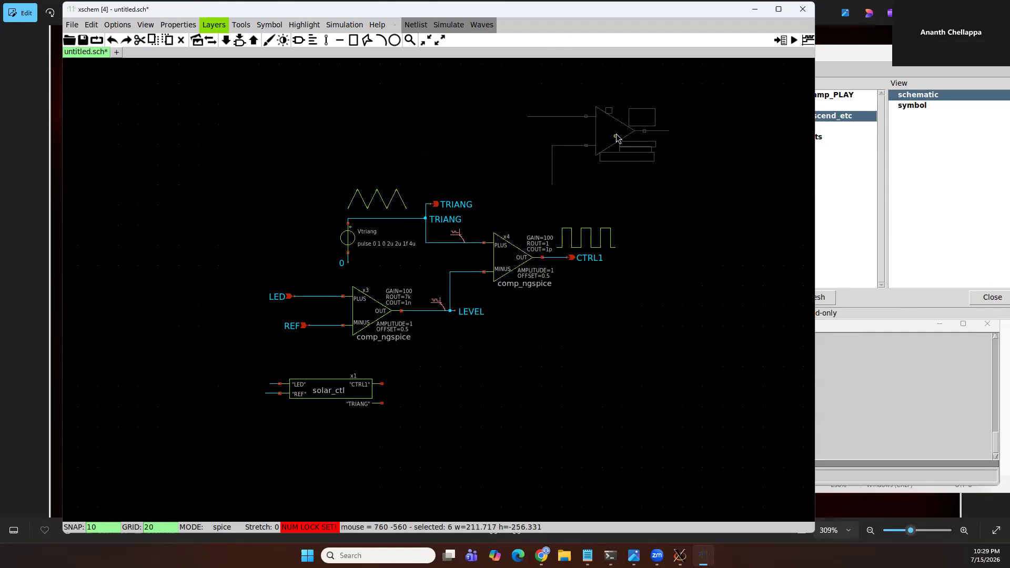
key(Escape)
Step: Copy comparator x4 with its fully extended TRIANG, LEVEL and output wiring above the circuit and delete the copy
click(506, 265)
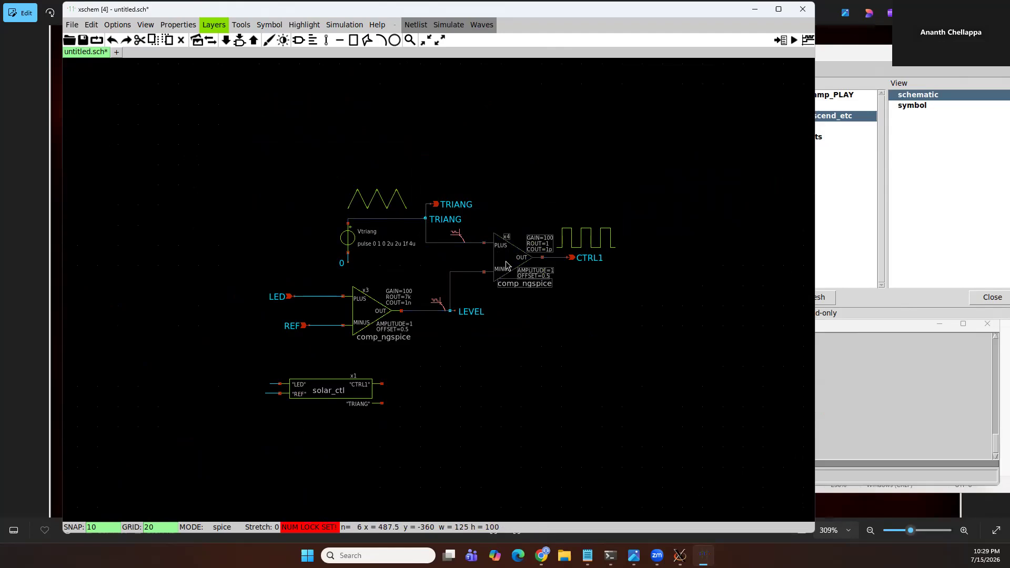
key(c)
click(622, 143)
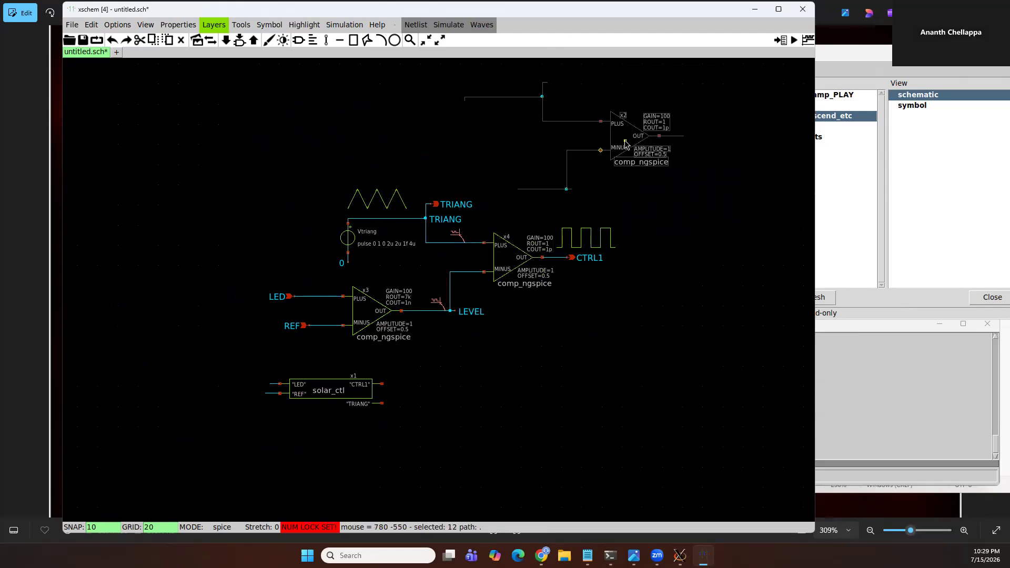
key(Delete)
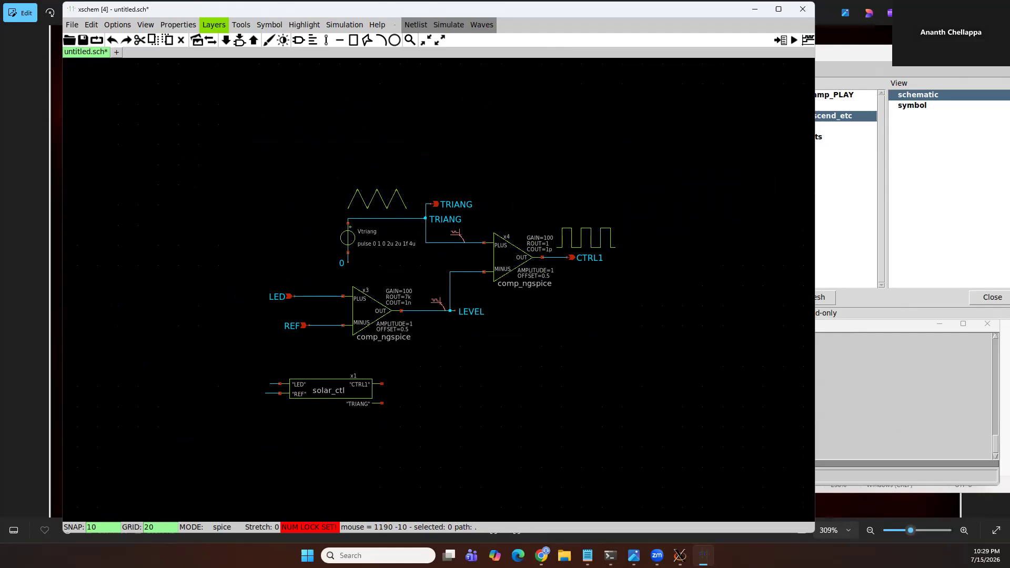
Step: Switch to the Notepad notes and point out the line "Double-click to extend wire selection"
key(alt+Tab)
double_click(583, 368)
triple_click(552, 327)
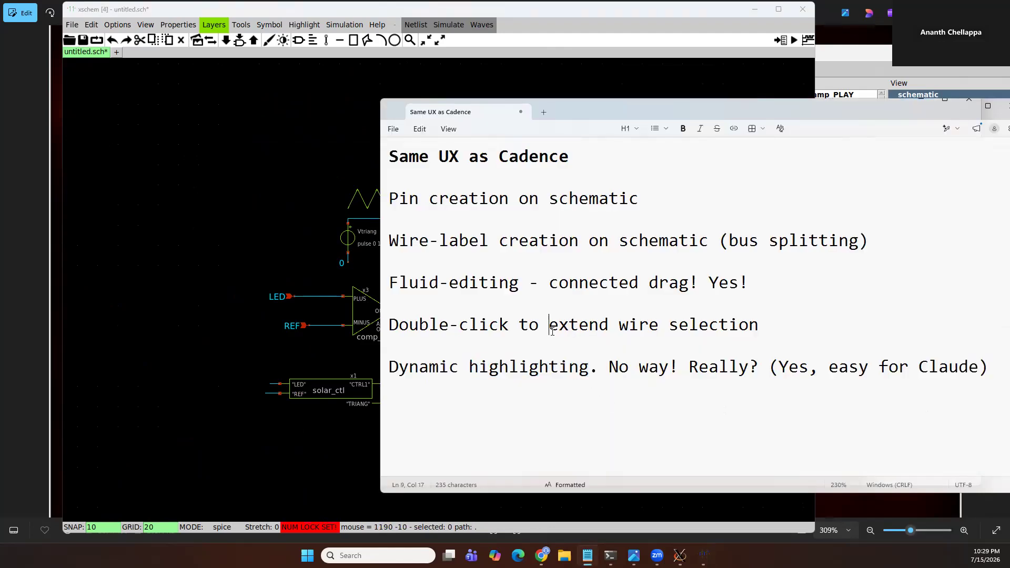
Step: Return to xschem and add labelled wire stubs to solar_ctl's CTRL1 and TRIANG output pins
click(298, 436)
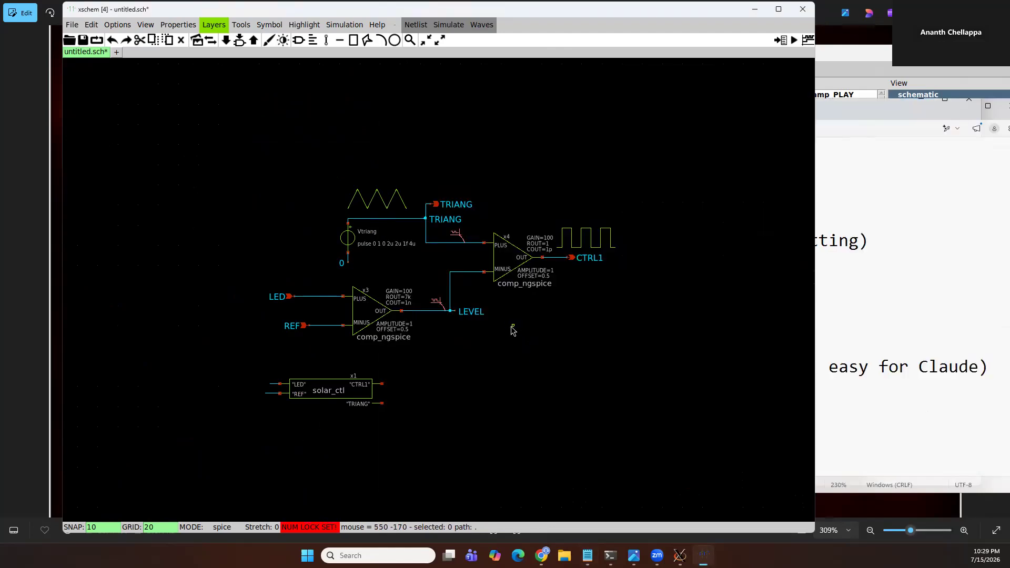
scroll(514, 331, up, 2)
key(shift+h)
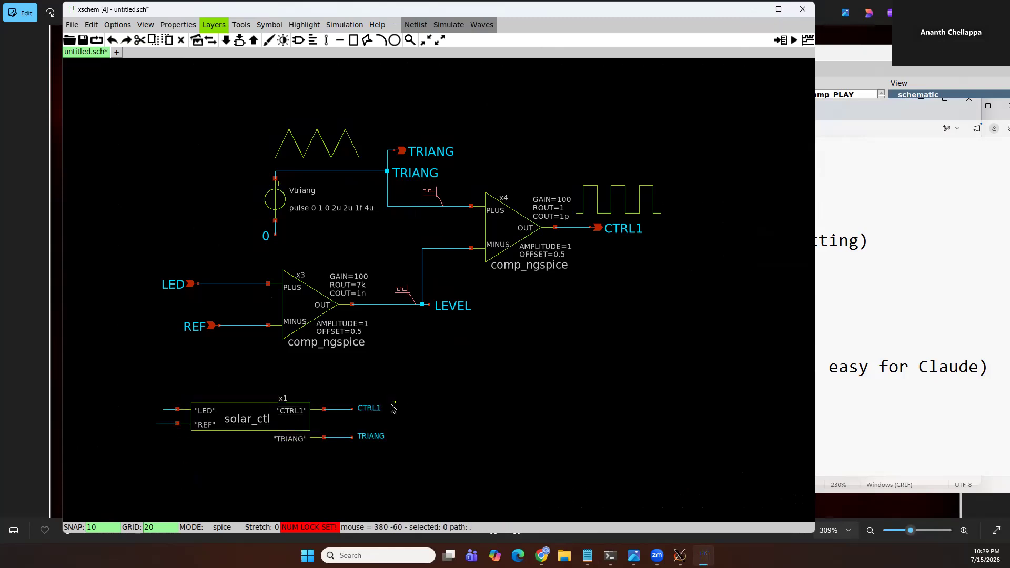
Step: Highlight the CTRL1 net starting from its label and wire at the solar_ctl output
click(367, 413)
key(k)
key(k)
key(k)
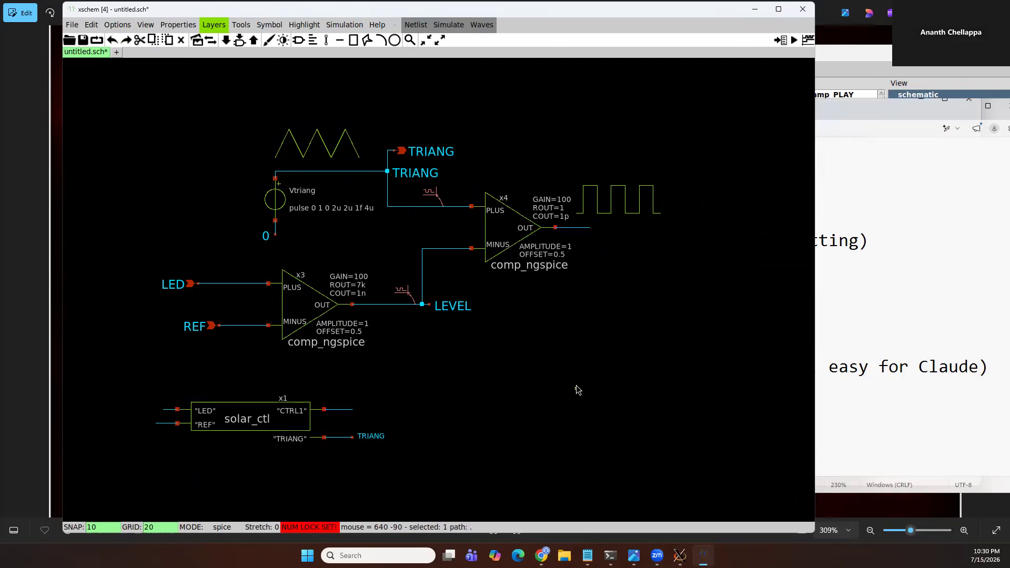
click(355, 409)
key(k)
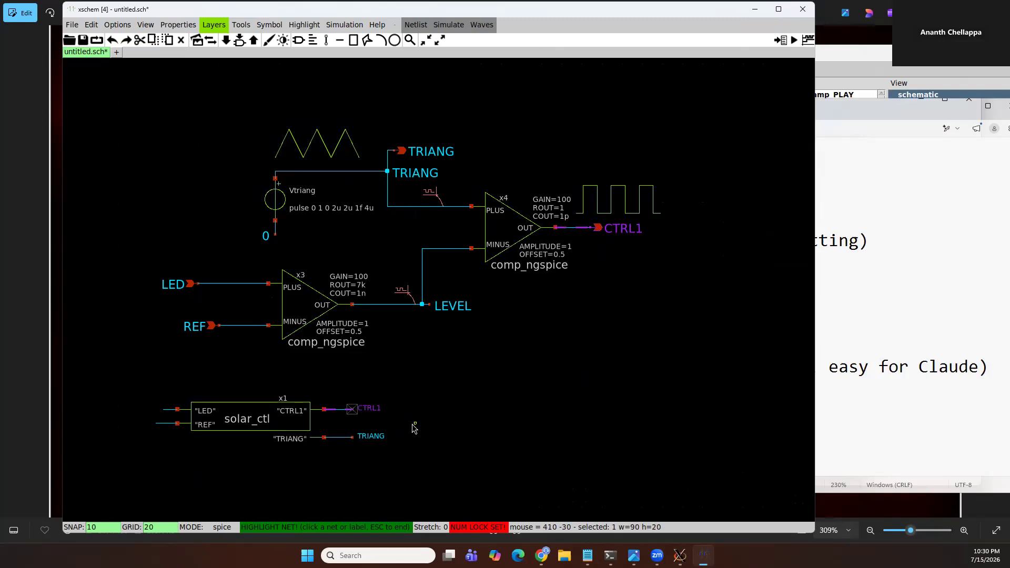
scroll(343, 426, up, 3)
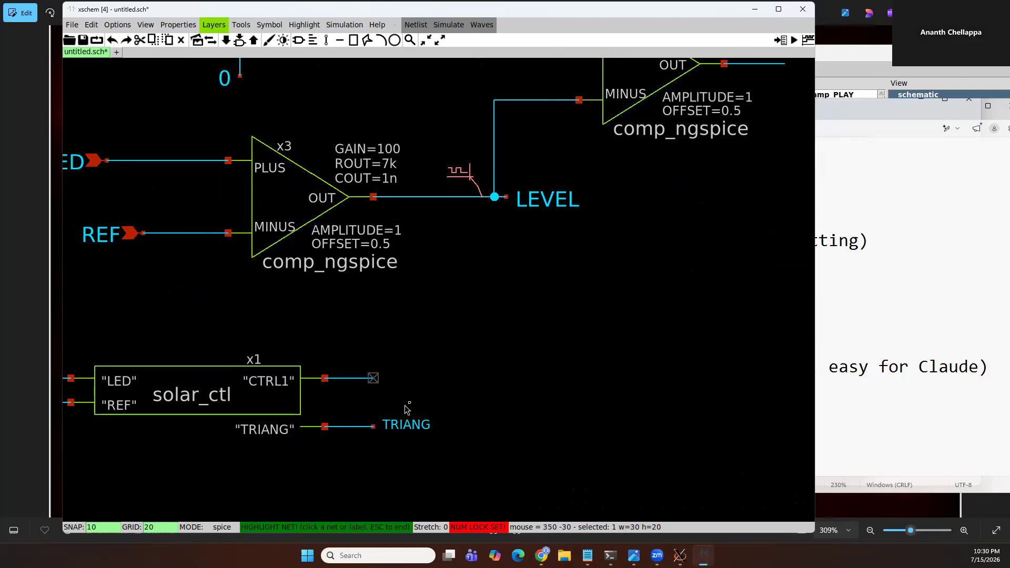
Step: Highlight the CTRL1 net again from the selected label beside solar_ctl and clear the highlight
key(u)
key(shift+u)
click(396, 376)
key(k)
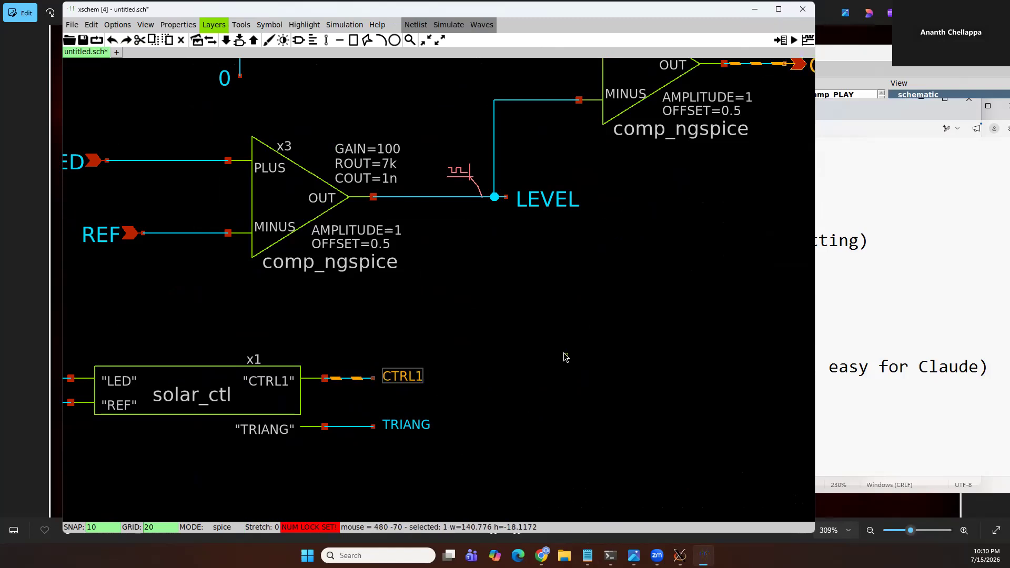
scroll(561, 356, down, 2)
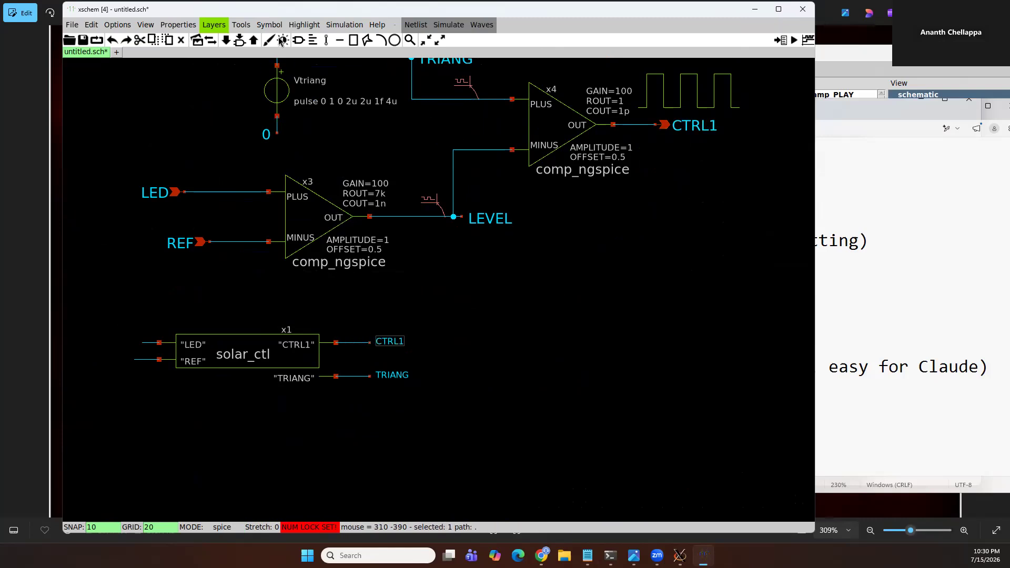
Step: Enable hover fly-lines for implicit connectivity and check them on solar_ctl's CTRL1 wire
click(114, 25)
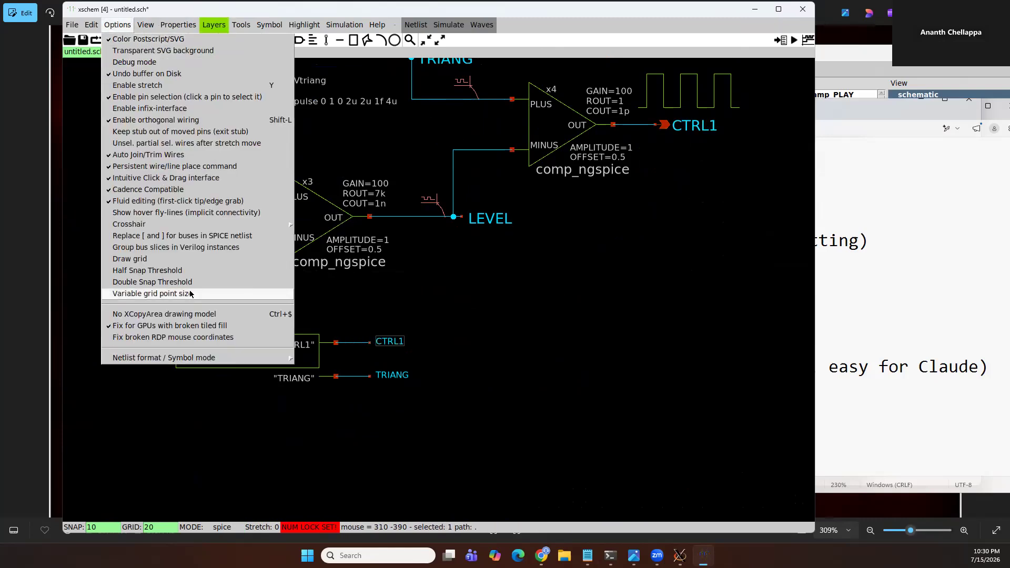
mouse_move(179, 224)
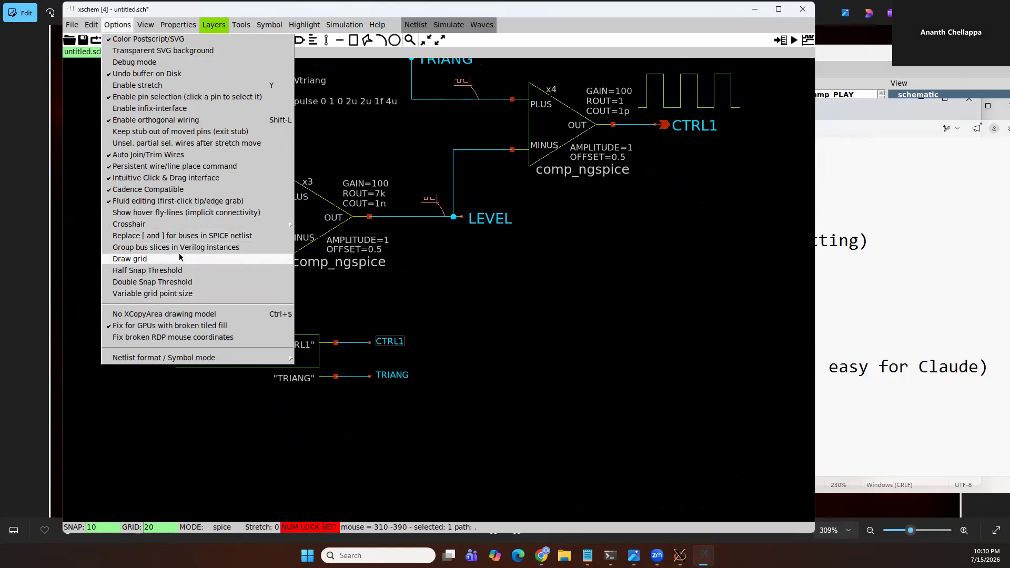
click(190, 213)
mouse_move(362, 351)
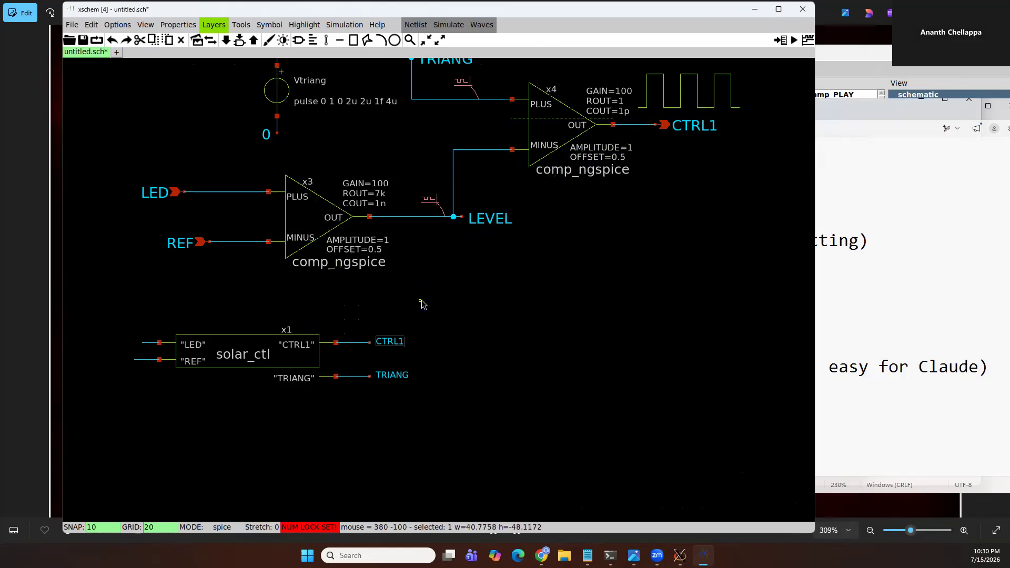
key(c)
key(Escape)
drag(461, 309, 389, 341)
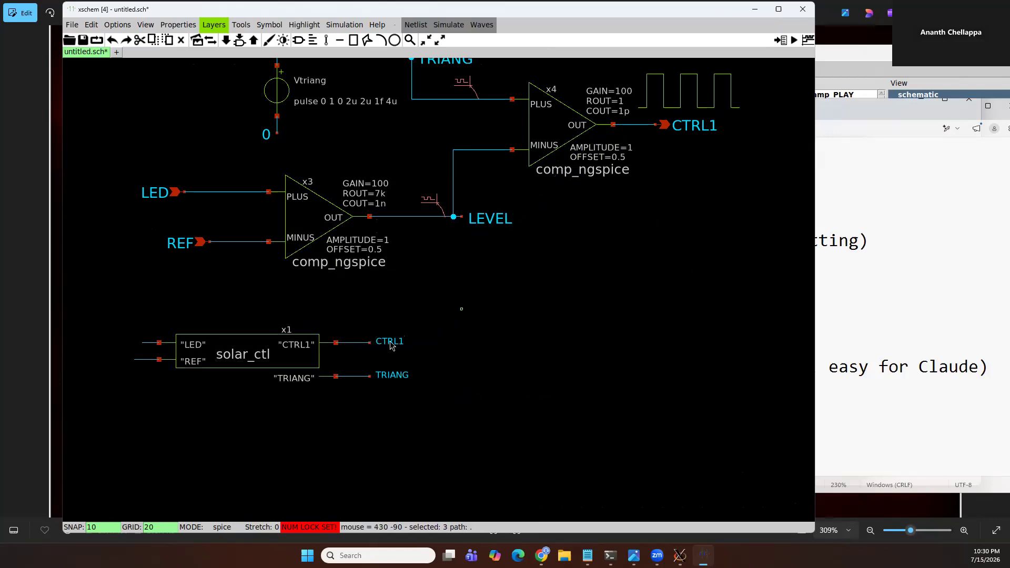
drag(447, 297, 319, 362)
key(Escape)
Step: Copy solar_ctl's CTRL1 wire stub together with its label to the empty area right of the symbol
drag(302, 311, 451, 359)
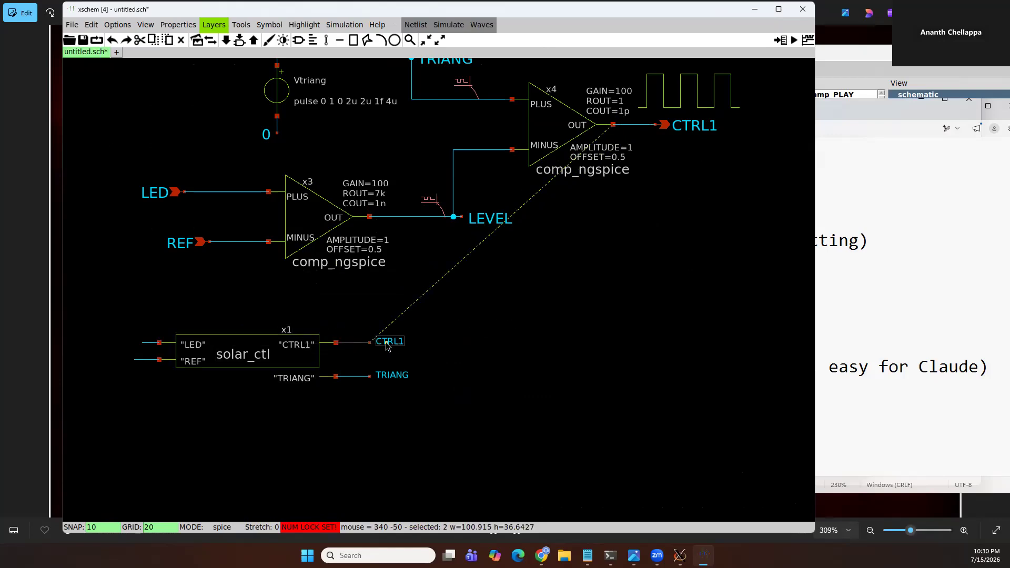
key(c)
key(Escape)
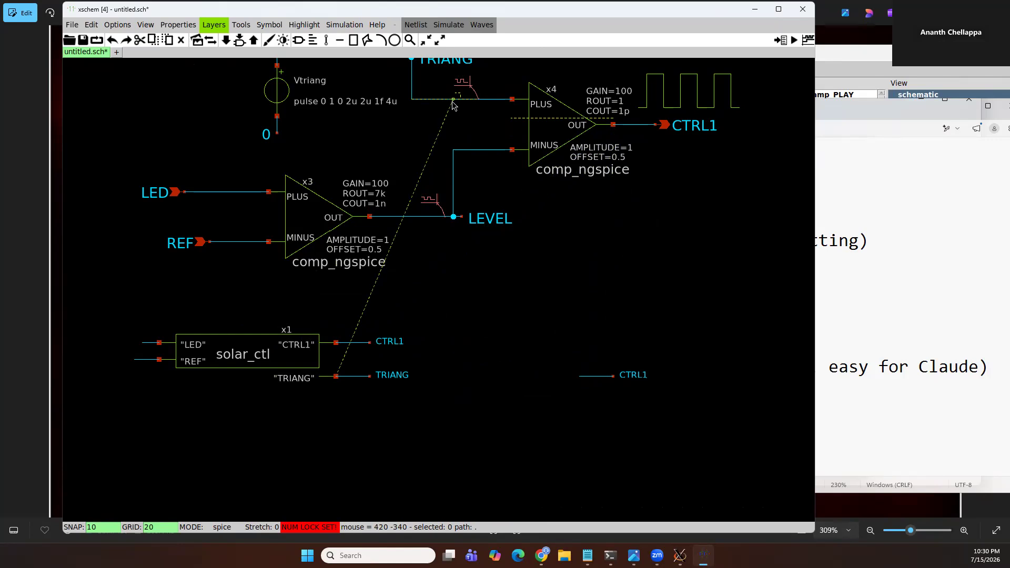
Step: Switch to the Notepad notes, mark the "Dynamic highlighting" line, and return to the xschem schematic
click(905, 389)
triple_click(709, 388)
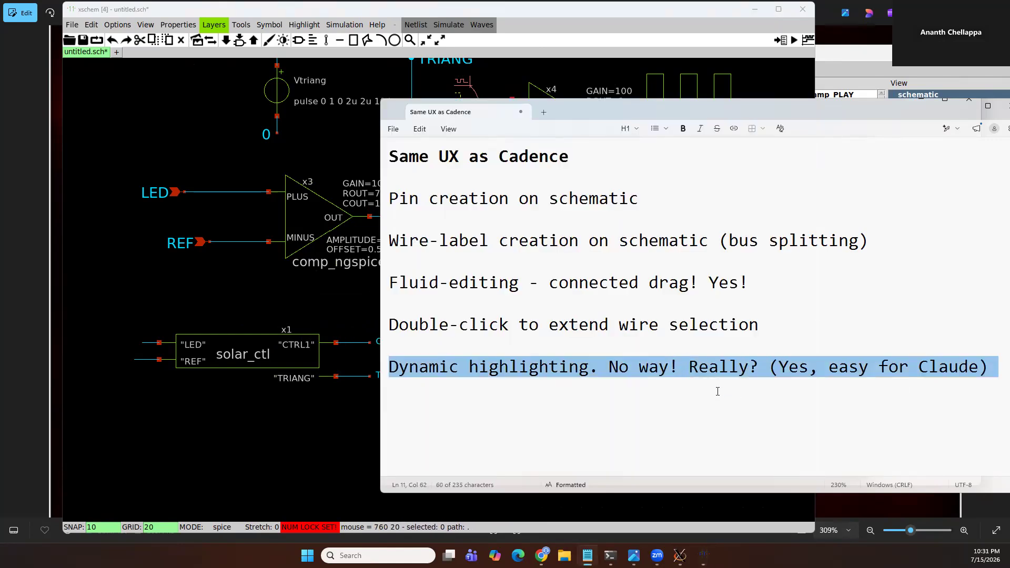
click(412, 413)
click(252, 443)
Step: Add LED and REF labels to the two input wires of solar_ctl
scroll(457, 413, down, 2)
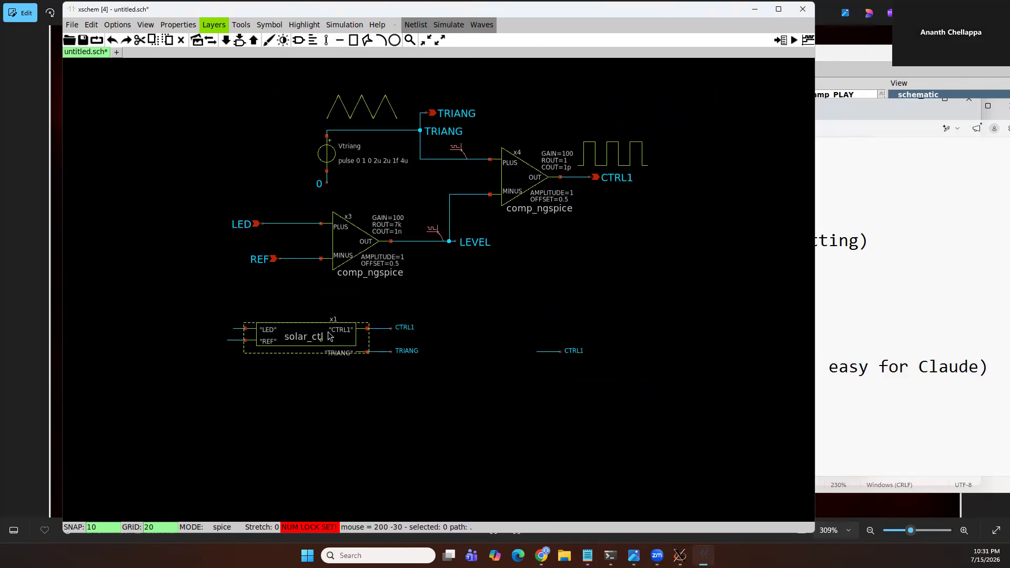
scroll(255, 377, up, 3)
drag(176, 258, 282, 375)
Step: Move the solar_ctl symbol straight down with its four labelled wires staying connected
click(309, 323)
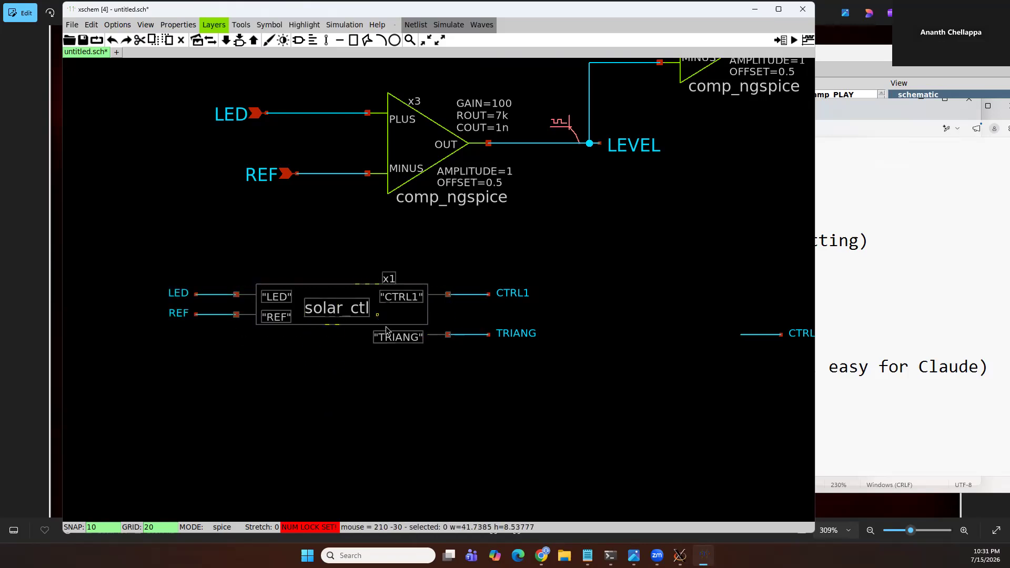
drag(355, 320, 362, 392)
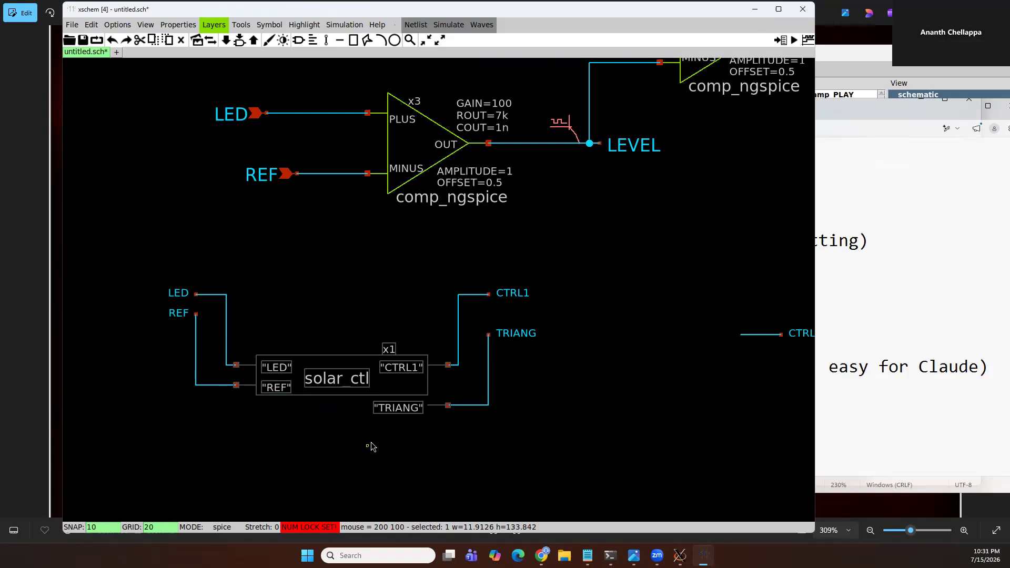
Step: Undo solar_ctl's downward move, try dragging the LEVEL label straight down, and undo that drag
key(ctrl+z)
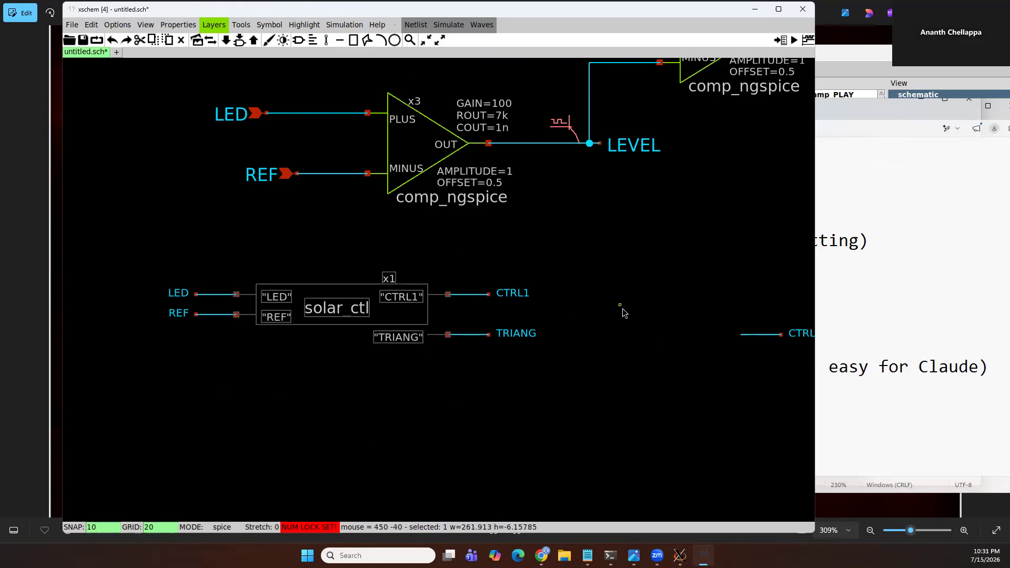
scroll(625, 339, down, 2)
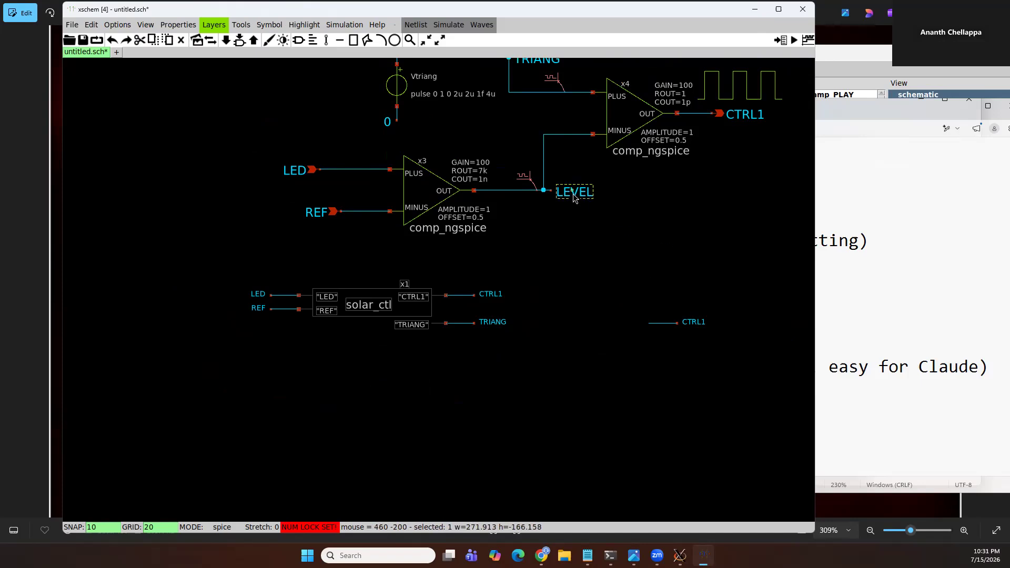
drag(573, 198, 577, 253)
key(u)
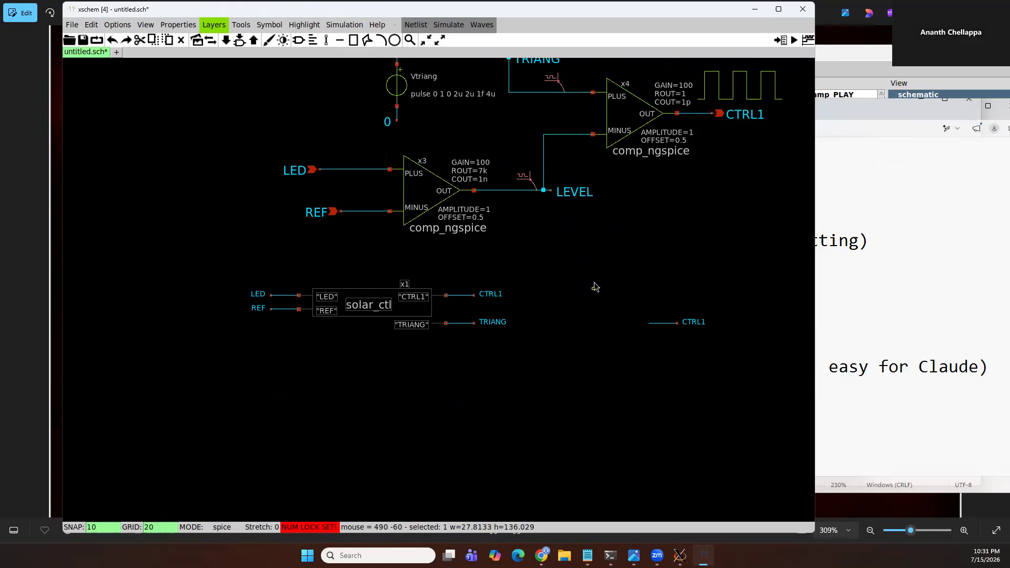
Step: Try moving the x3 comparator up and to the right with its wires connected, undoing each move
drag(435, 191, 455, 198)
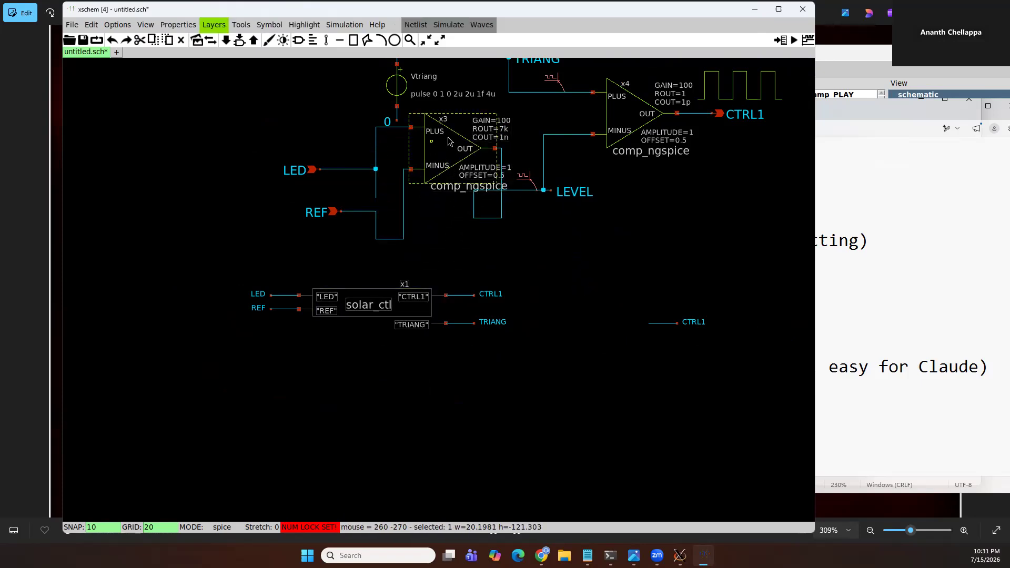
key(u)
drag(414, 213, 439, 199)
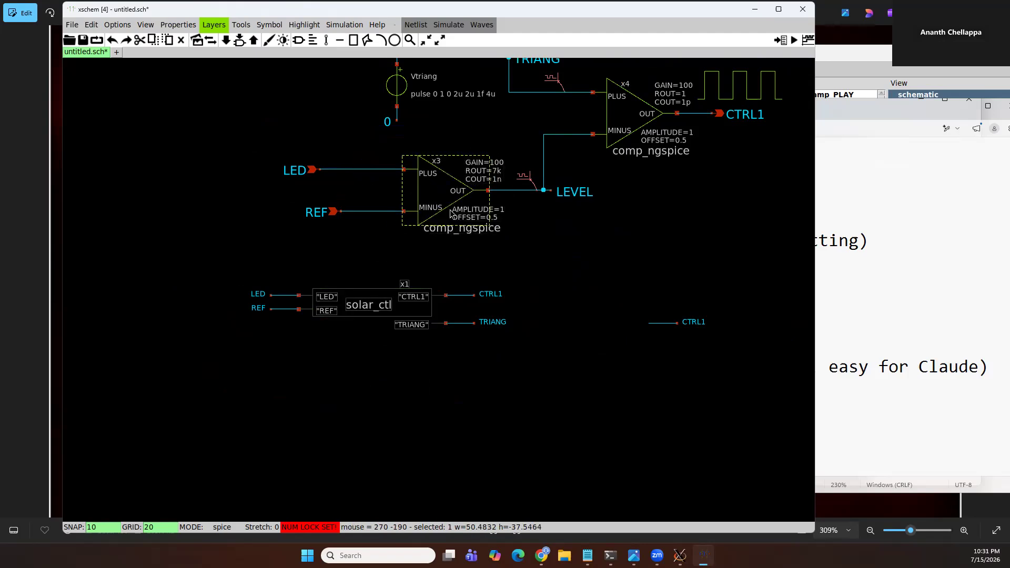
key(ctrl+z)
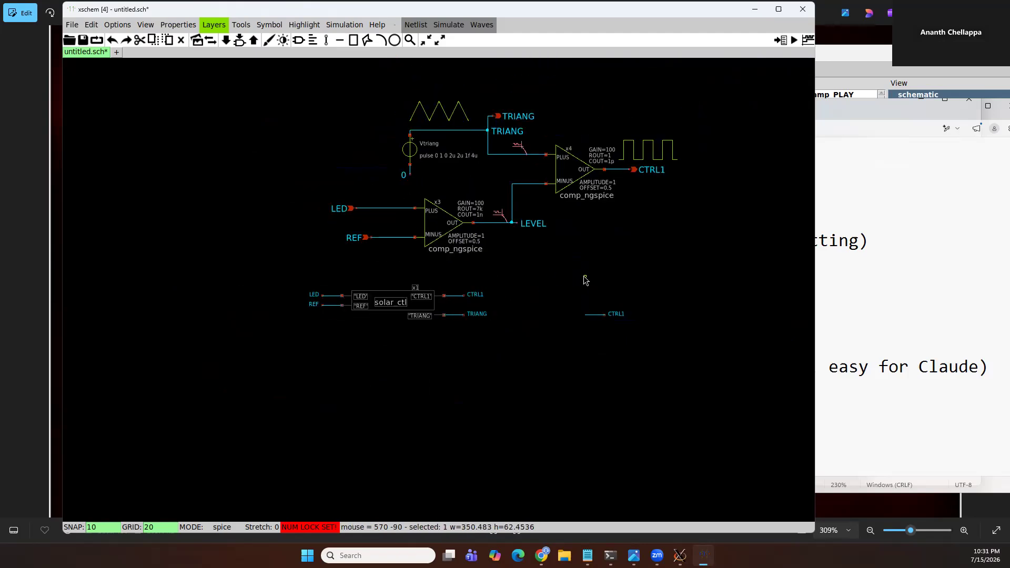
Step: Shift the x4 comparator slightly to the right and delete the stray wire running past its CTRL1 pin
ctrl+scroll(538, 132, down, 3)
ctrl+scroll(538, 132, up, 3)
ctrl+scroll(541, 149, down, 3)
ctrl+scroll(541, 151, up, 3)
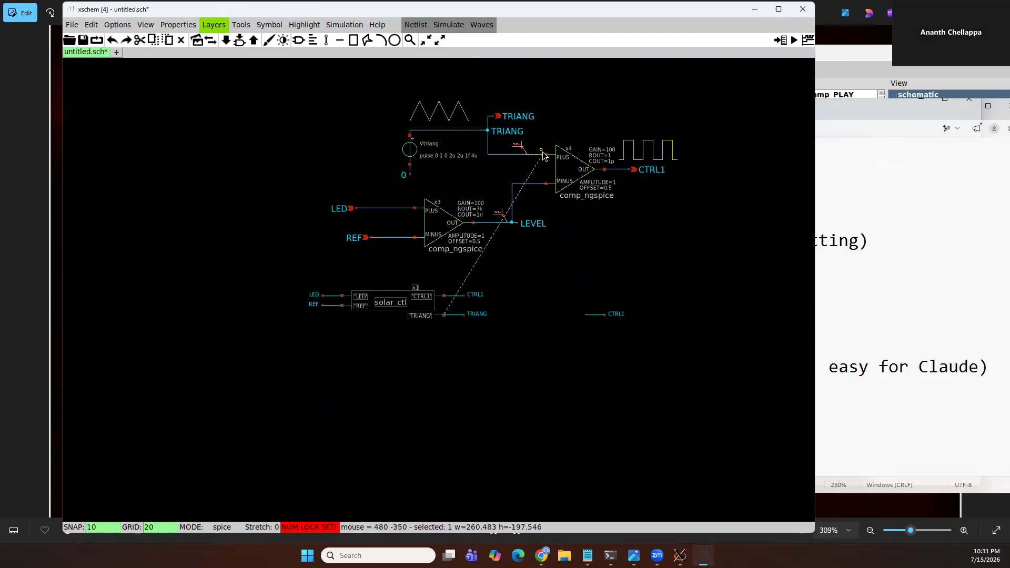
drag(571, 182, 608, 226)
key(u)
key(u)
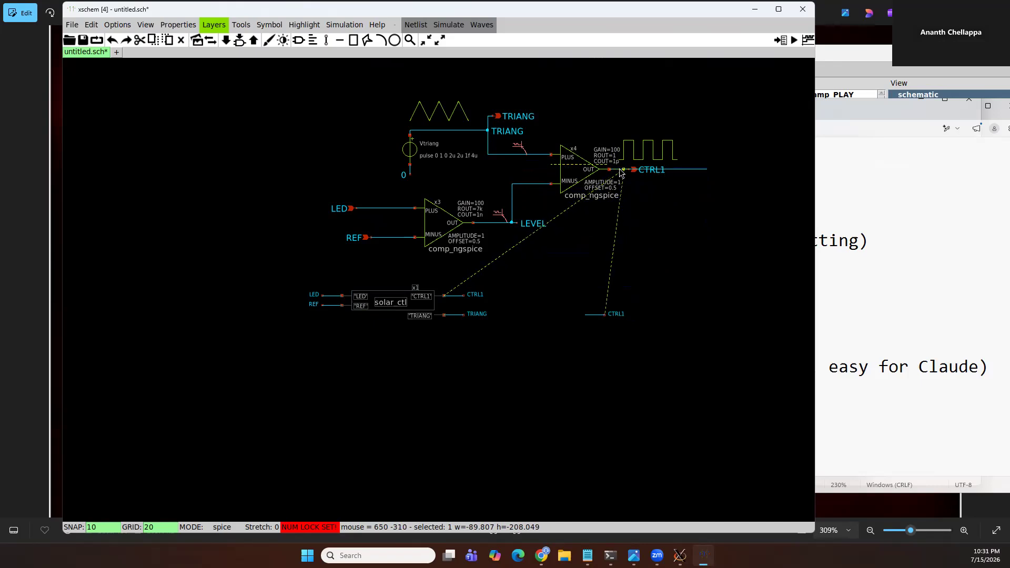
click(680, 169)
key(Delete)
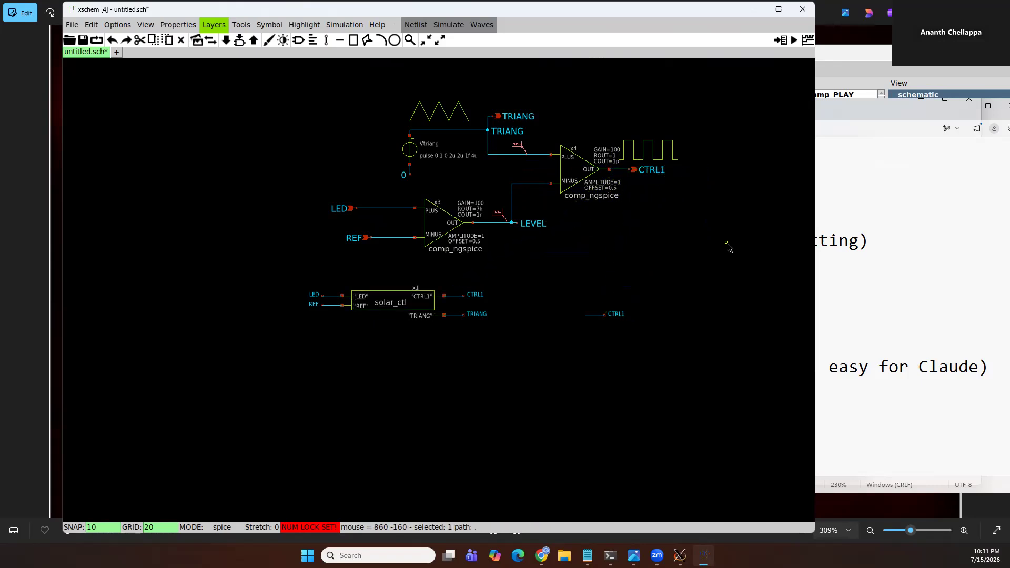
Step: Switch to the Notepad notes, mark the "Fluid-editing - connected drag! Yes!" line, and return to the xschem schematic
click(877, 251)
triple_click(547, 291)
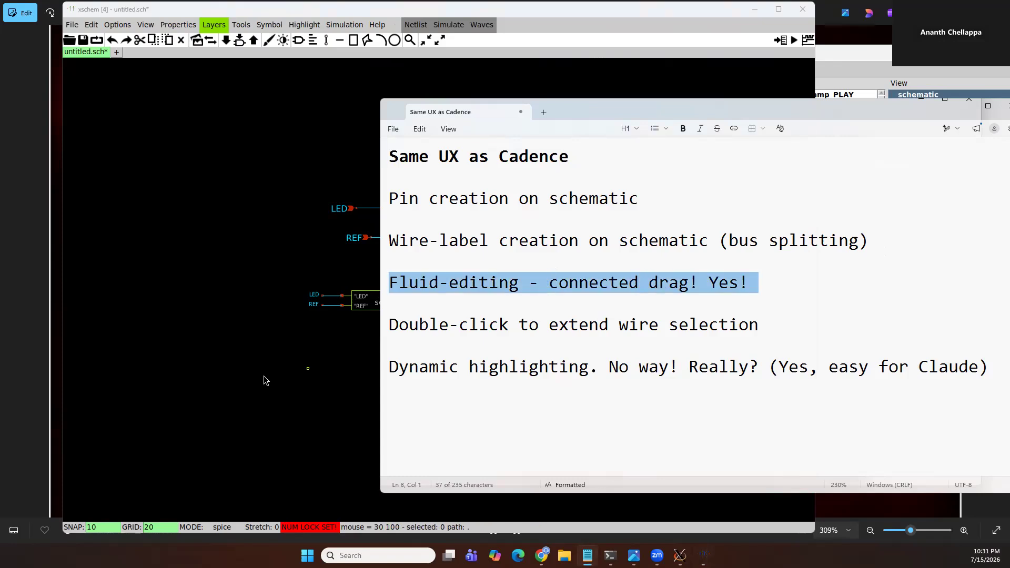
click(263, 378)
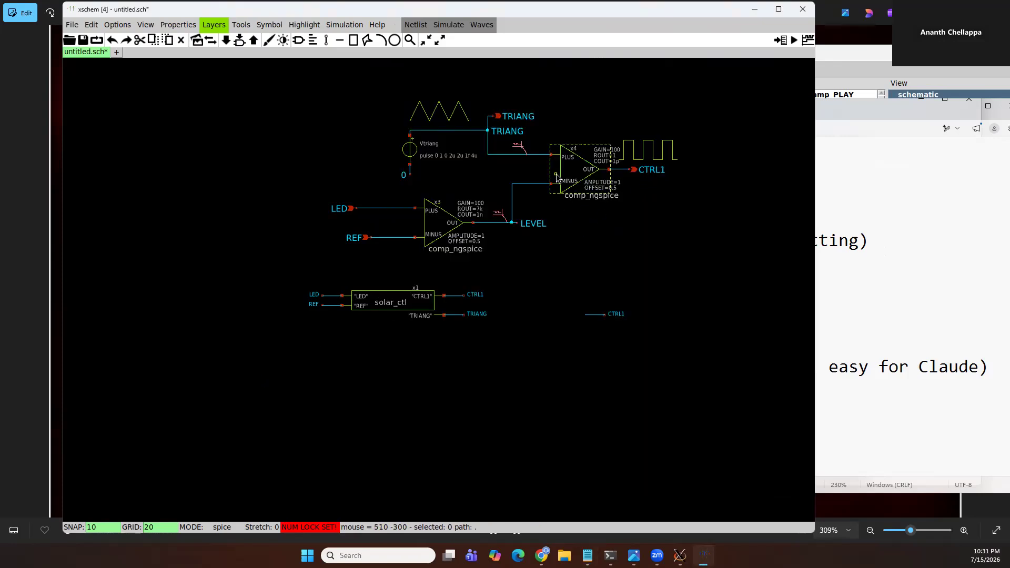
Step: Enter A B C[2:0] as the names for new schematic pins with direction input, and close the Add Pin dialog
scroll(667, 223, up, 1)
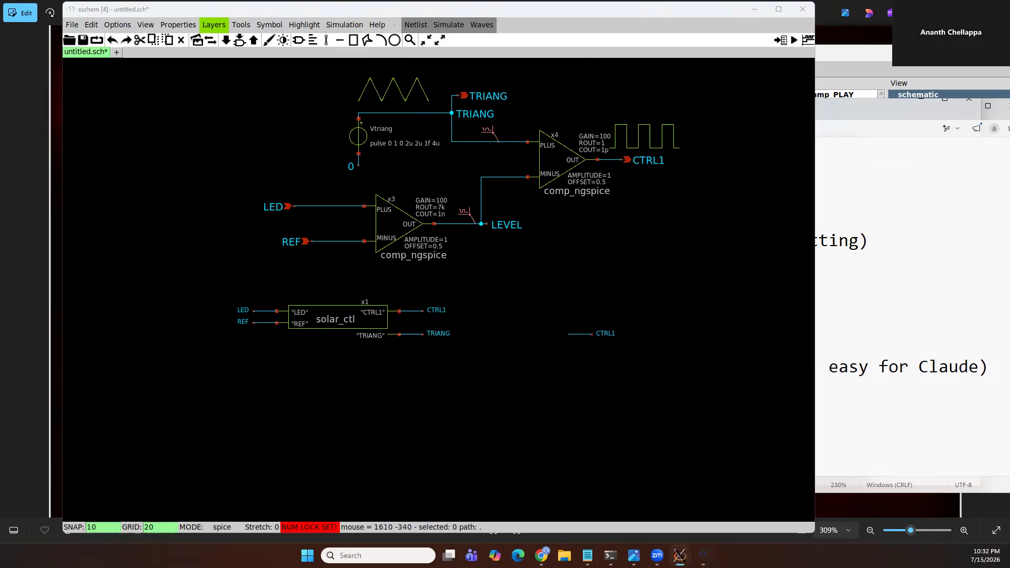
key(p)
text(A B C[2:0)
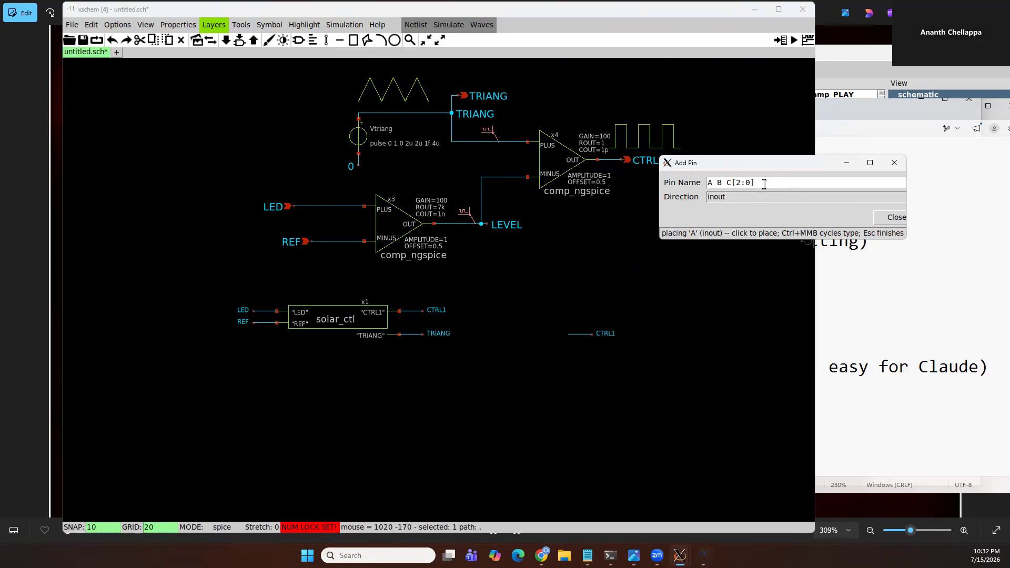
click(731, 197)
click(723, 210)
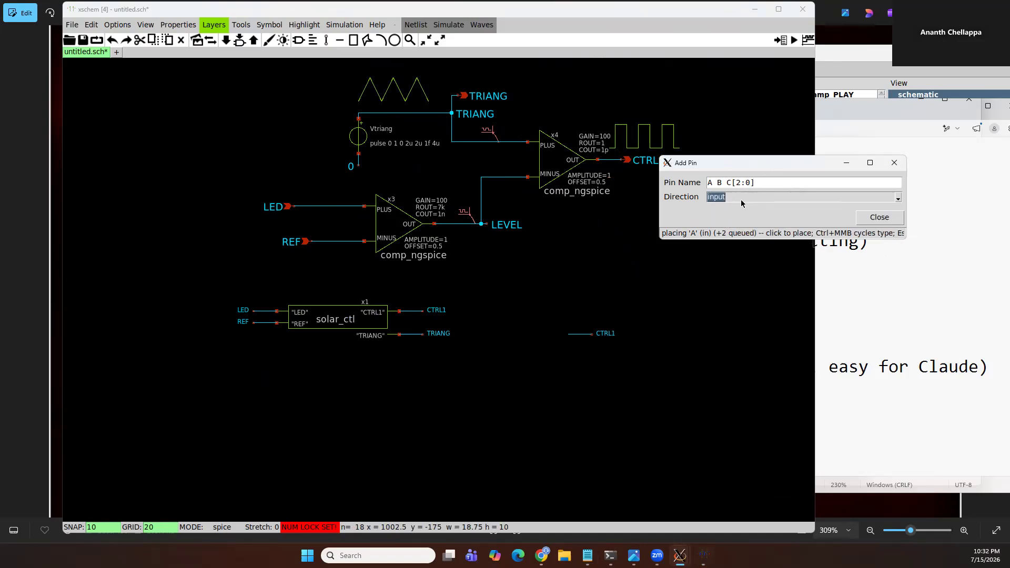
click(873, 218)
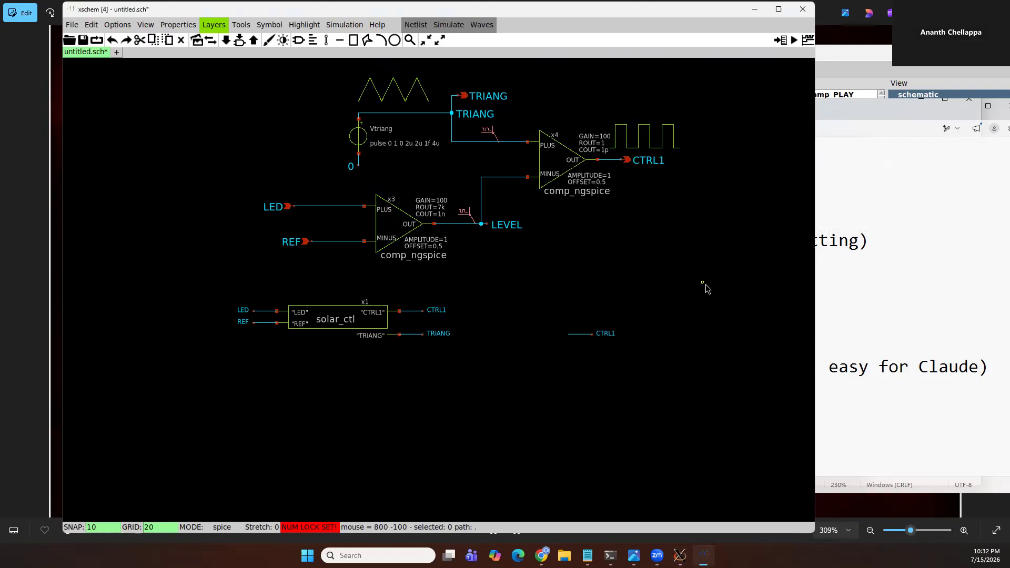
Step: Reopen Add Pin, move its dialog clear of the schematic, and place A as an input pin below the x4 comparator
key(p)
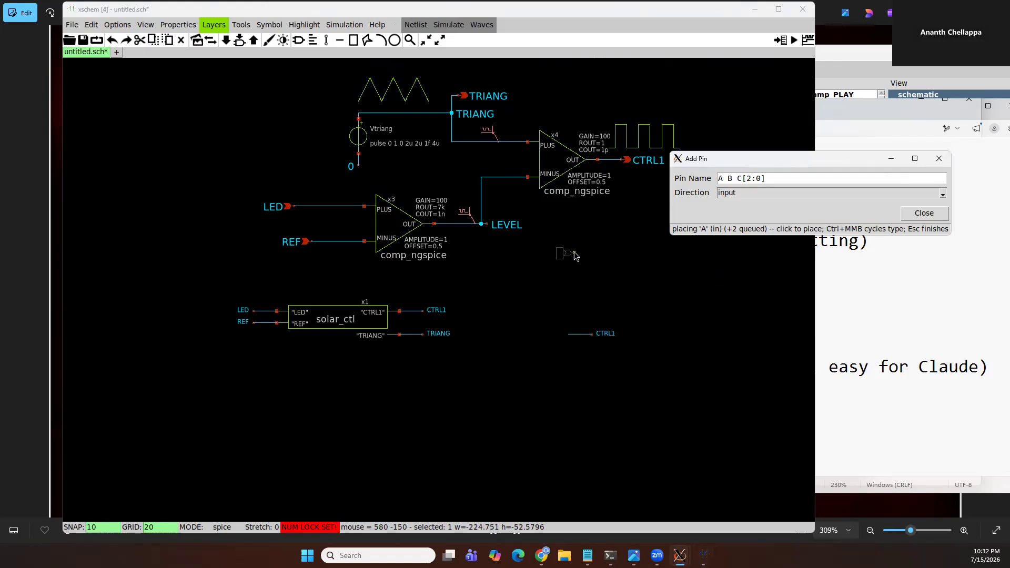
click(574, 252)
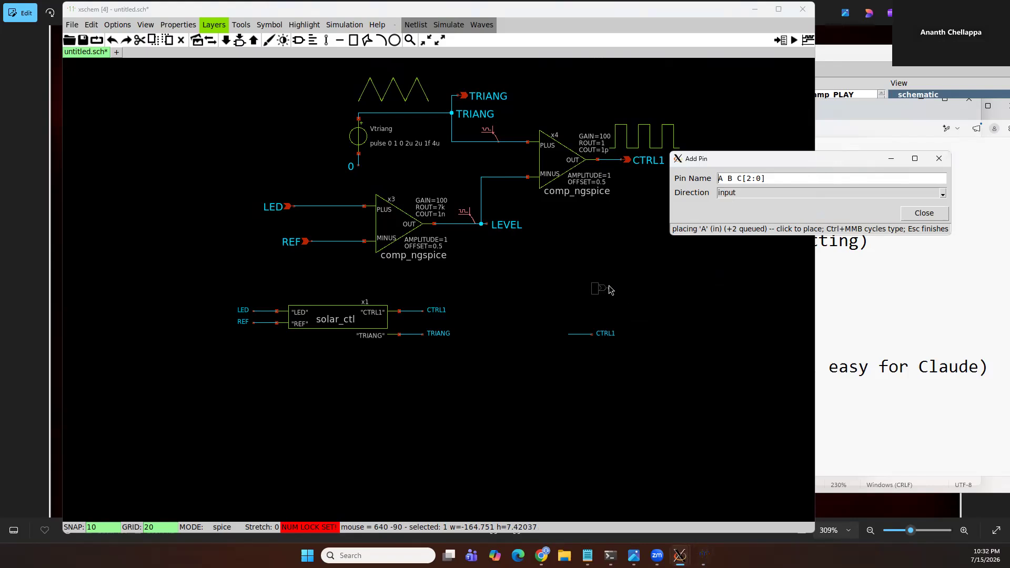
click(610, 287)
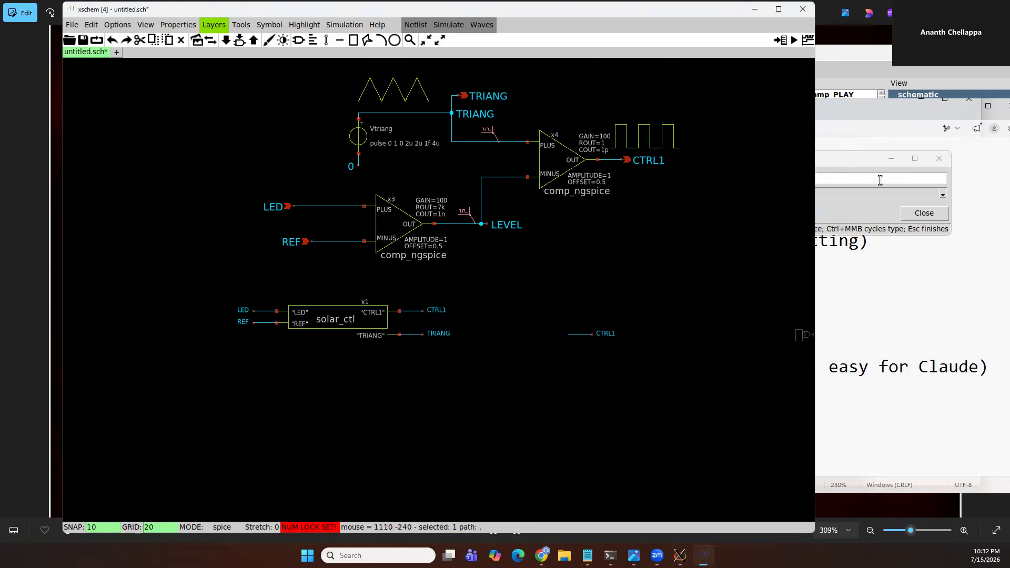
click(851, 158)
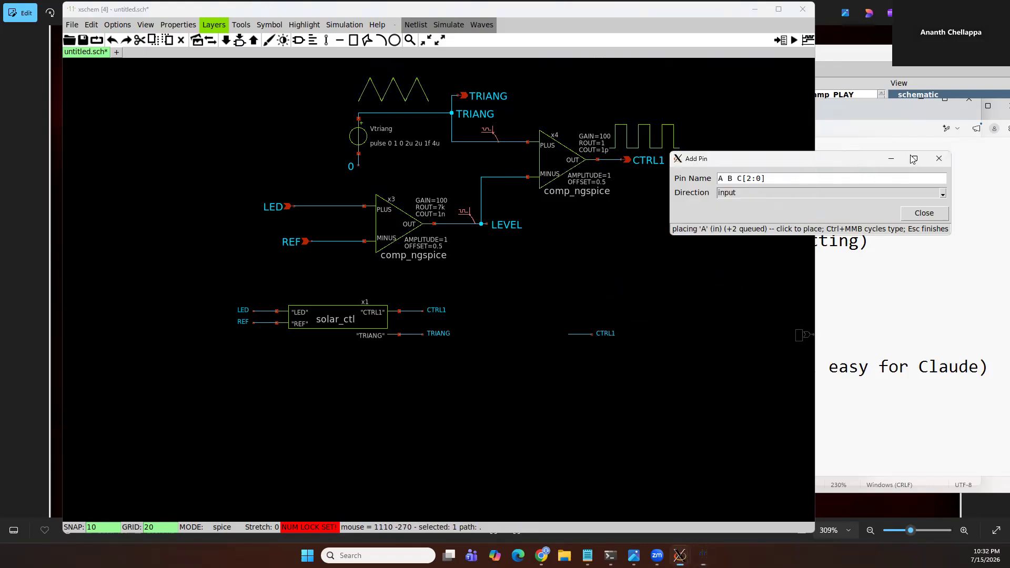
drag(766, 158, 871, 271)
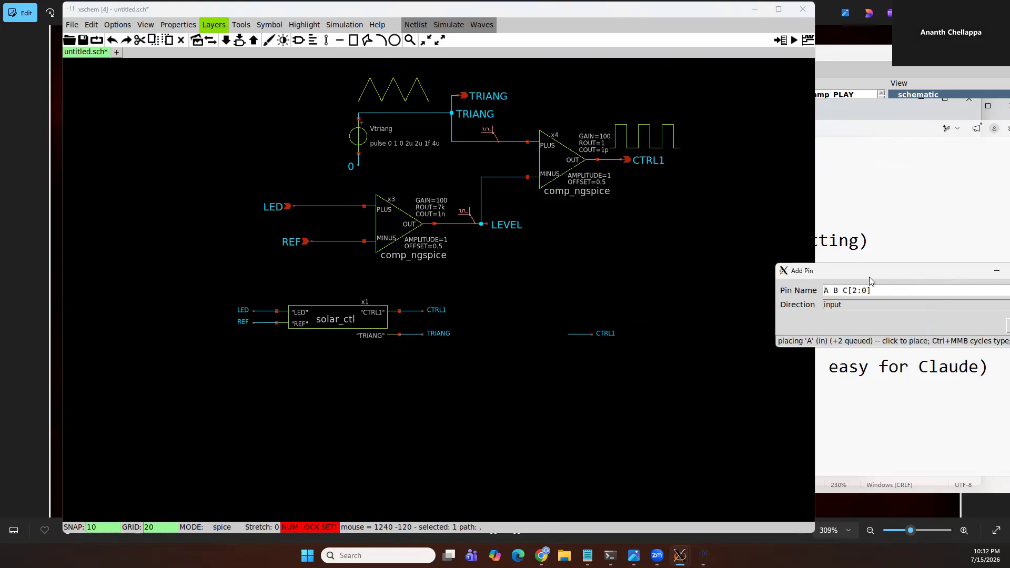
click(603, 243)
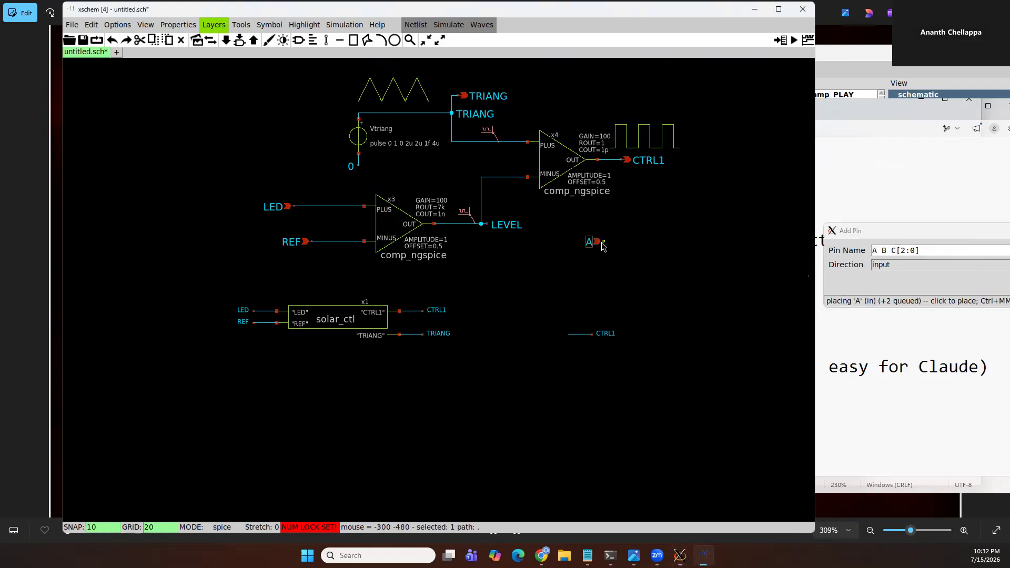
Step: Place B as an output pin and C[2:0] as an inout pin, stepping diagonally down from pin A
ctrl+middle_click(612, 266)
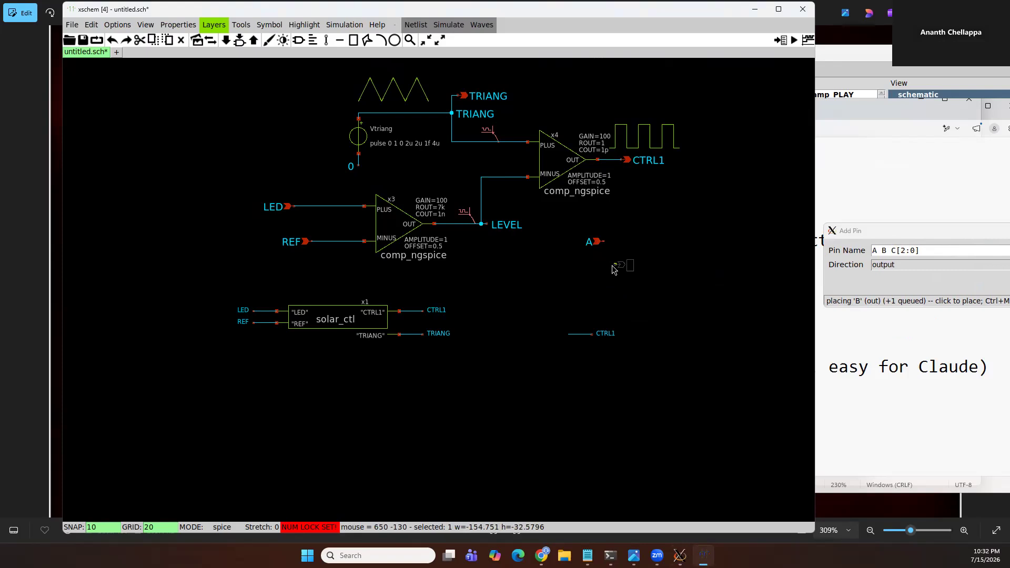
ctrl+middle_click(602, 265)
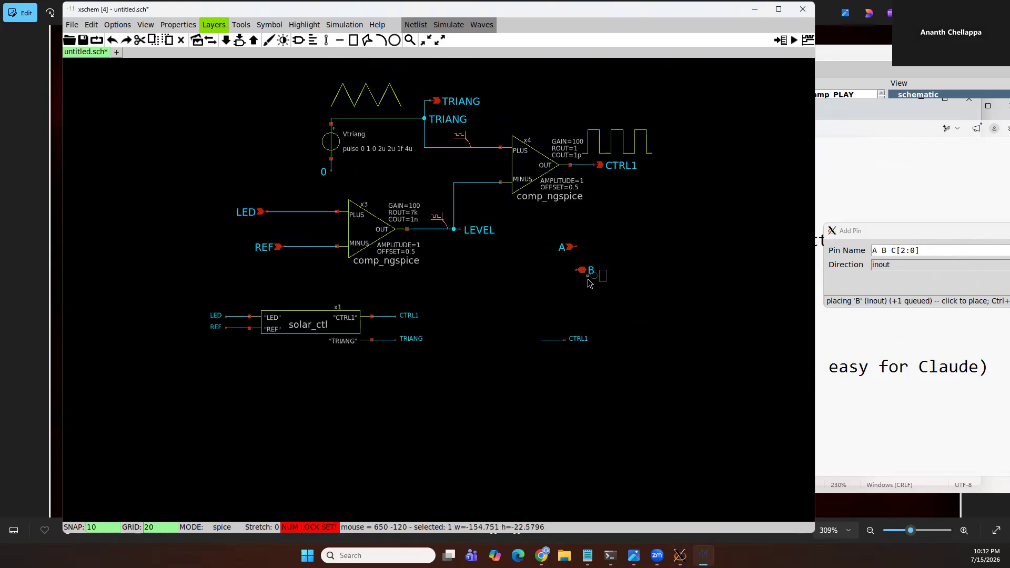
click(564, 280)
ctrl+middle_click(600, 289)
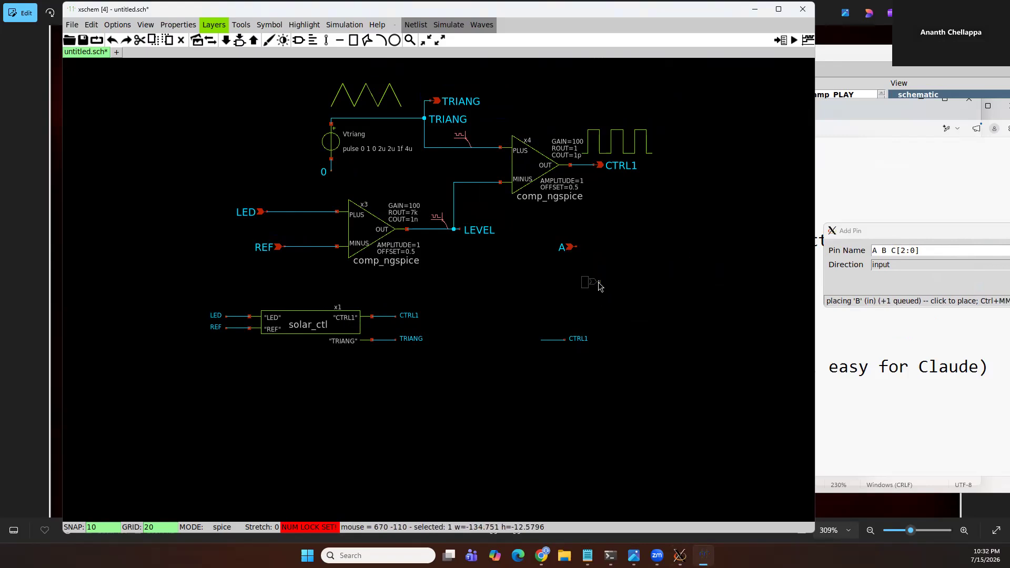
ctrl+middle_click(604, 279)
click(609, 289)
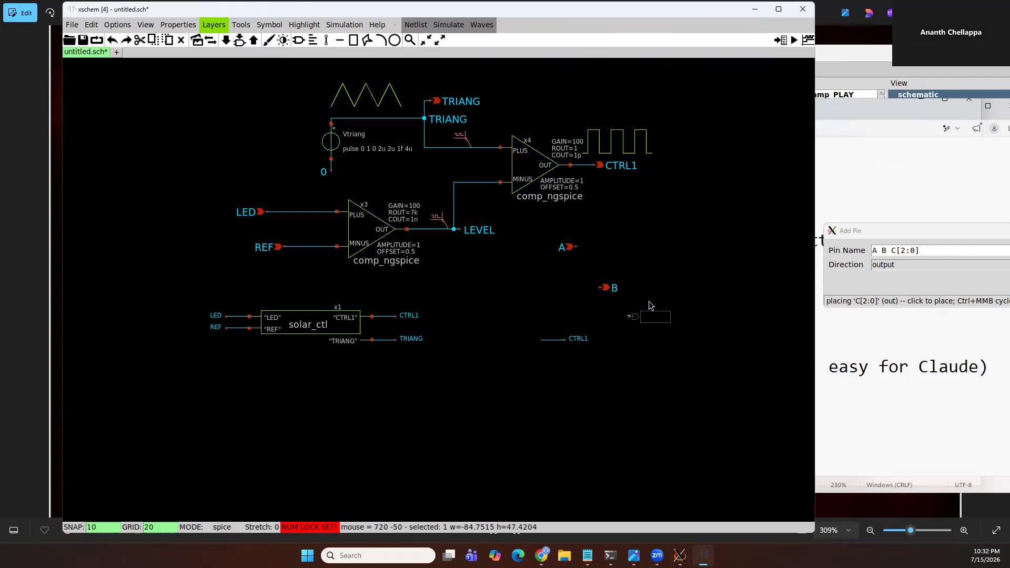
ctrl+middle_click(633, 320)
click(632, 312)
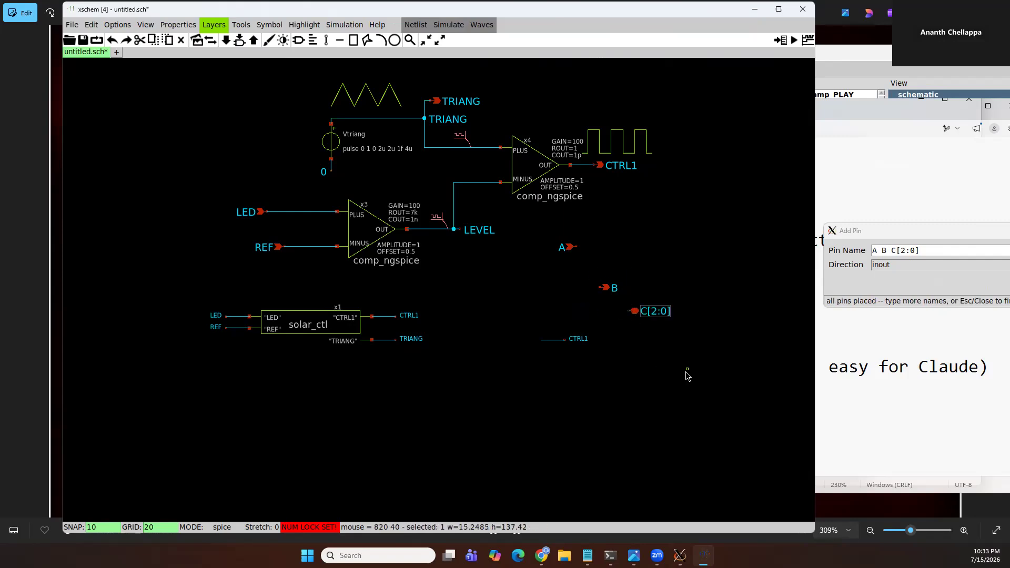
Step: Delete the three placed pins A, B and C[2:0] together and close the Add Pin dialog
scroll(663, 304, up, 2)
scroll(662, 304, up, 2)
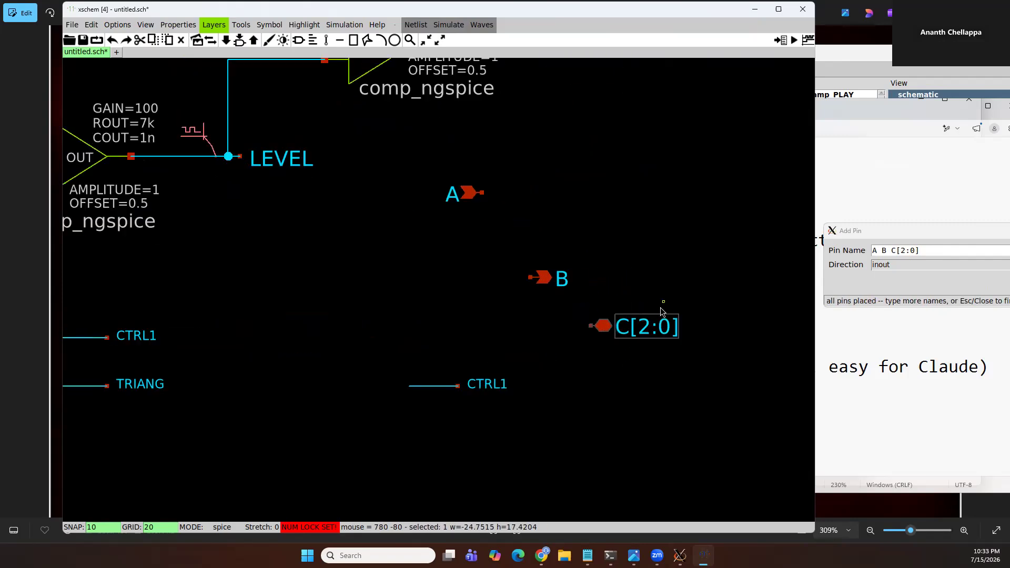
drag(409, 165, 722, 360)
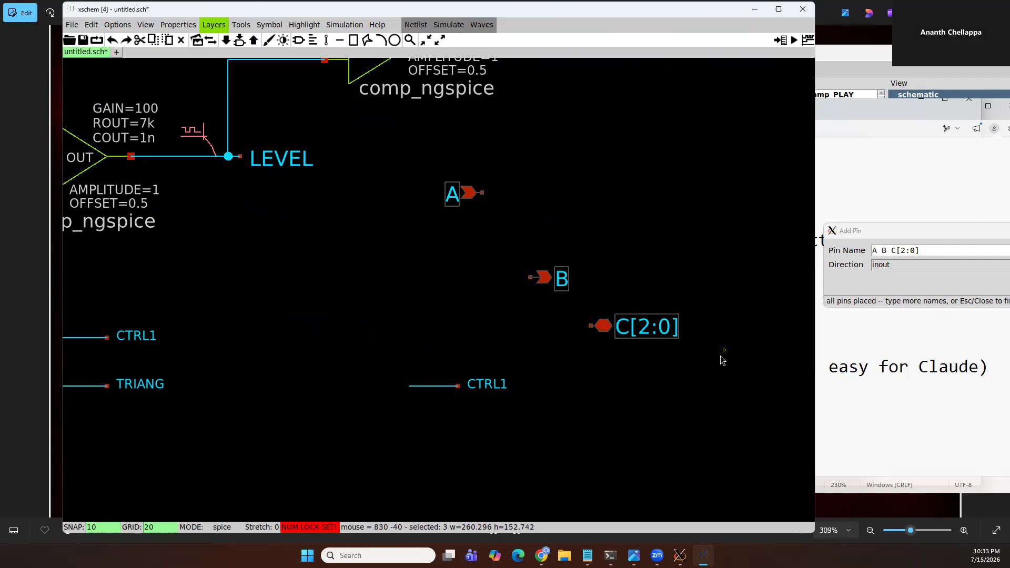
key(Delete)
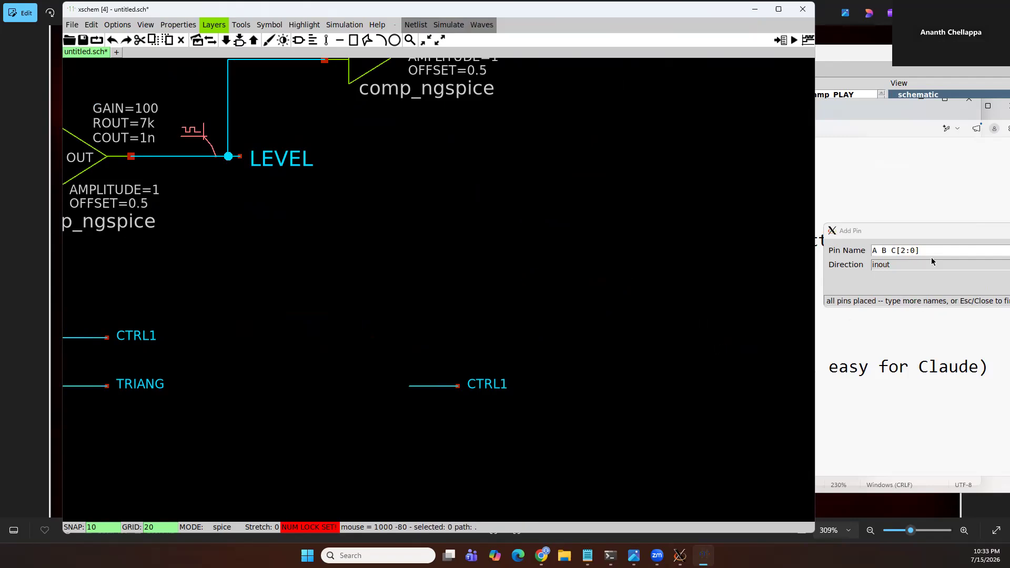
click(900, 248)
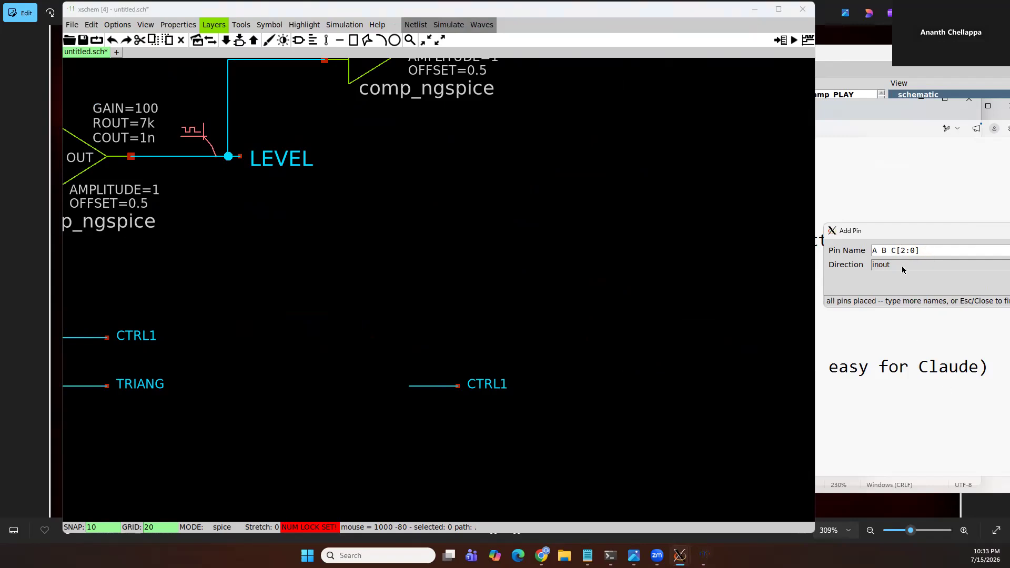
key(Escape)
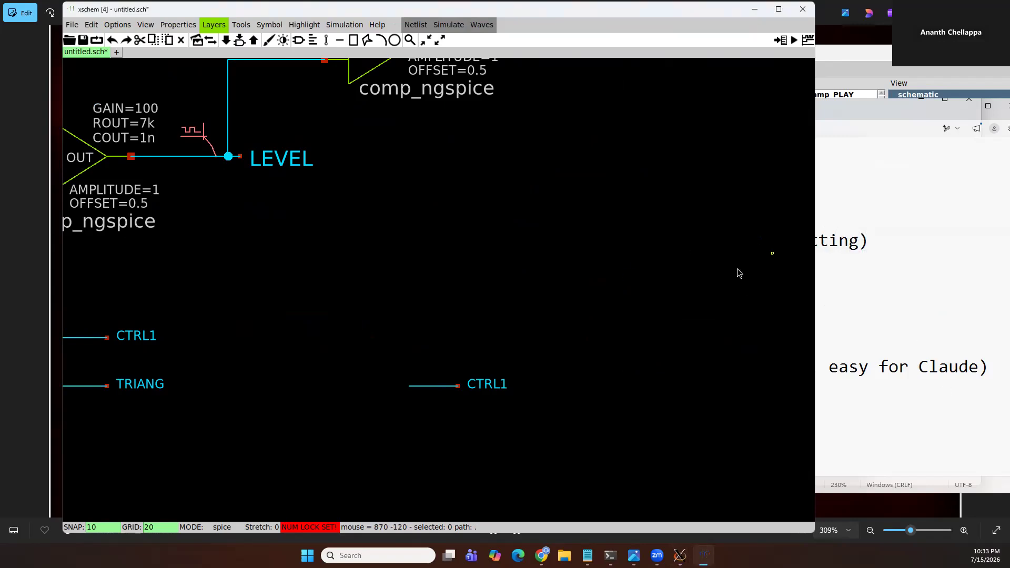
Step: Start Add Pin again with A B C[2:0], move its dialog off the schematic, and place A as an input pin right of the LEVEL label
key(p)
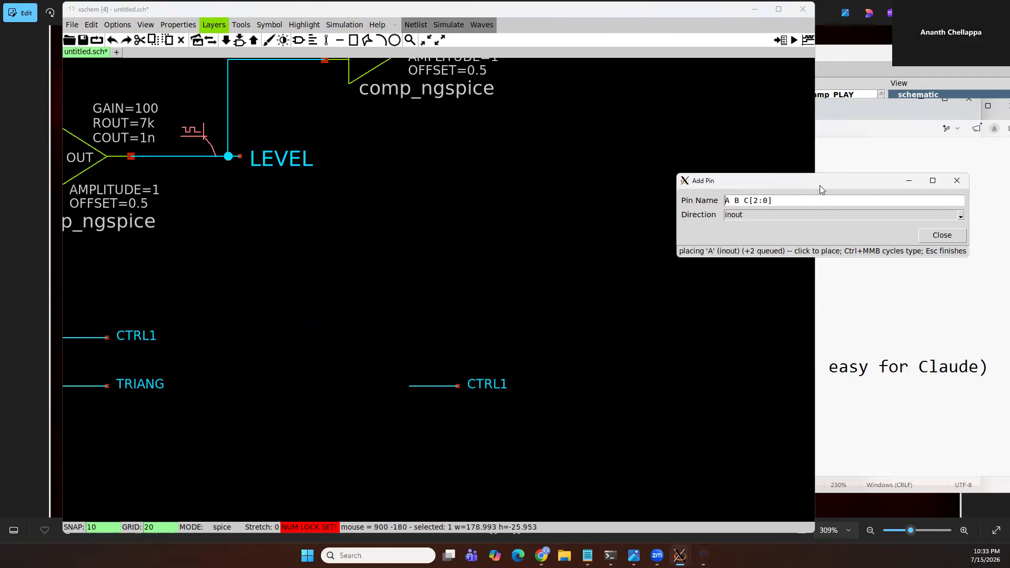
drag(819, 185, 957, 199)
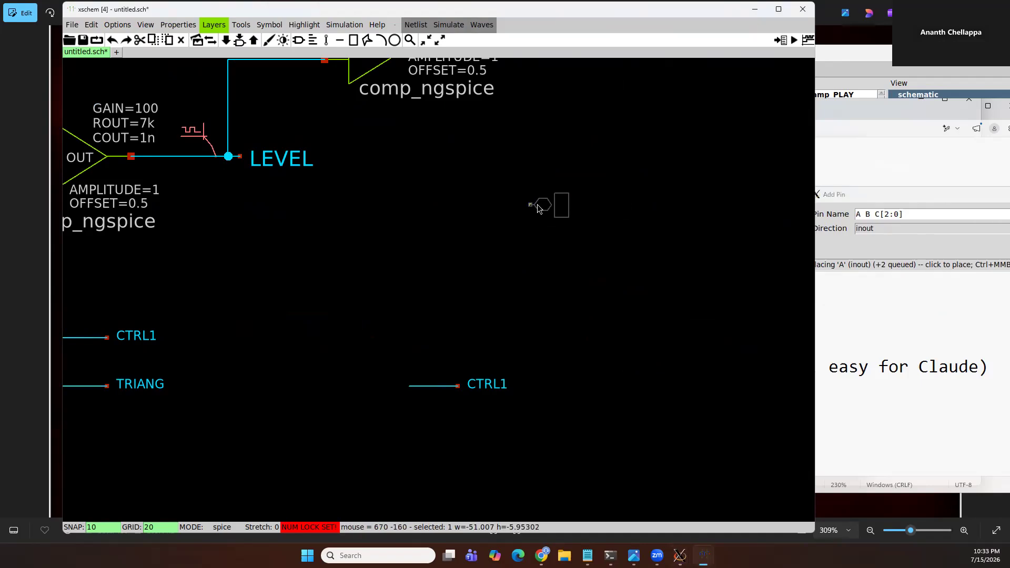
ctrl+middle_click(530, 197)
click(530, 198)
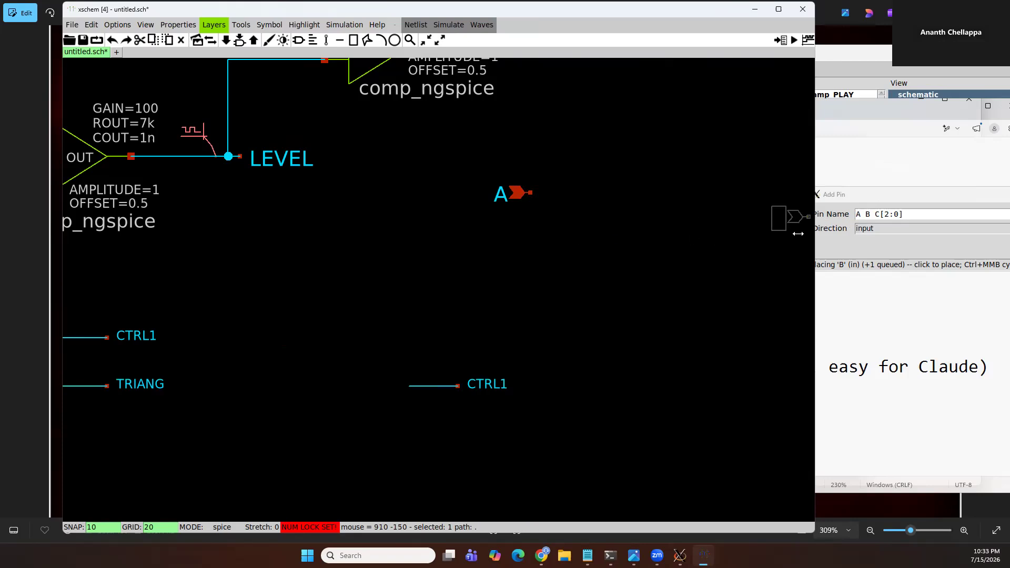
Step: Place B as an inout pin and C[2:0] as an output pin below pin A, and close the Add Pin dialog
ctrl+middle_click(580, 251)
ctrl+middle_click(580, 252)
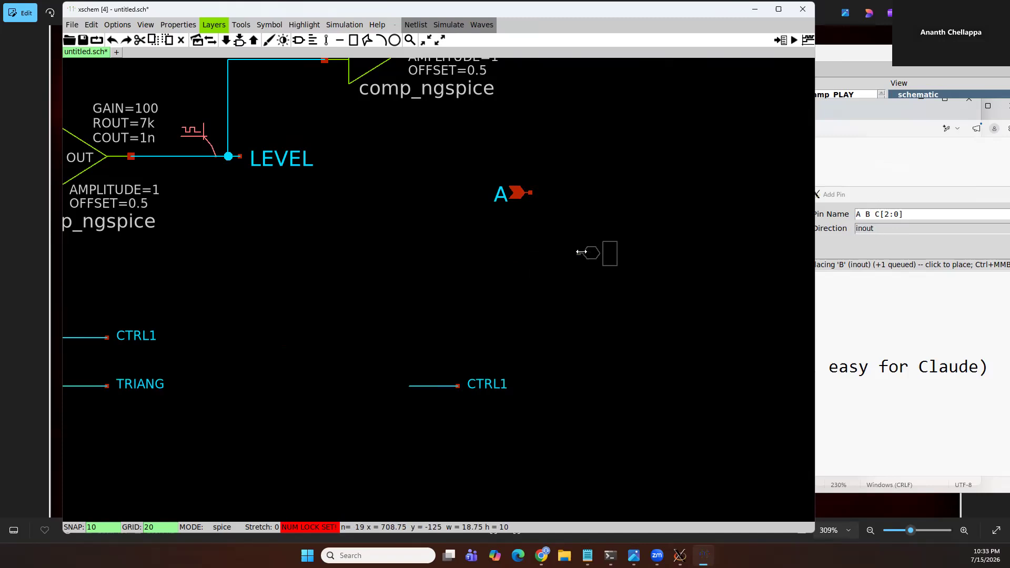
click(580, 252)
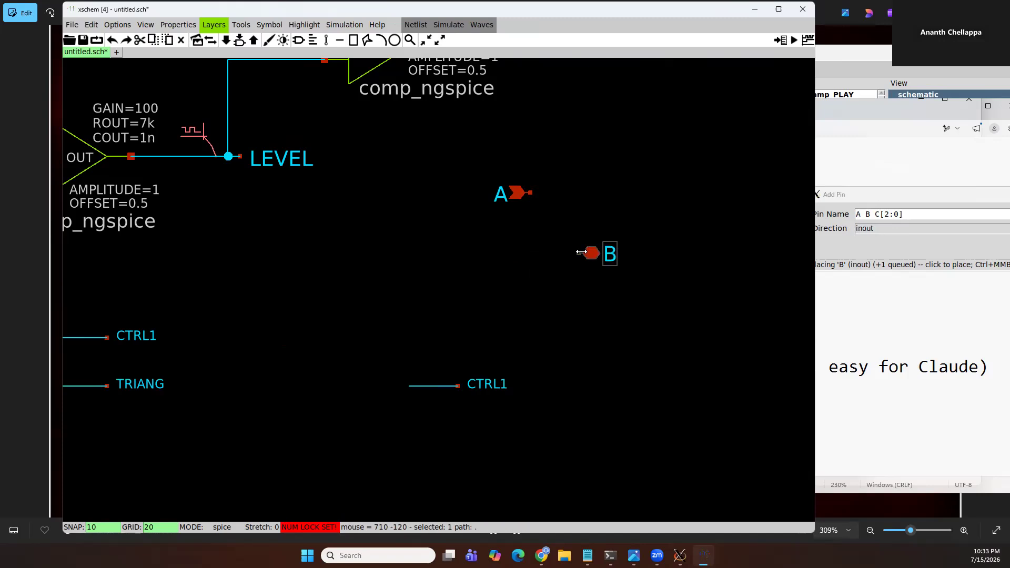
ctrl+middle_click(596, 322)
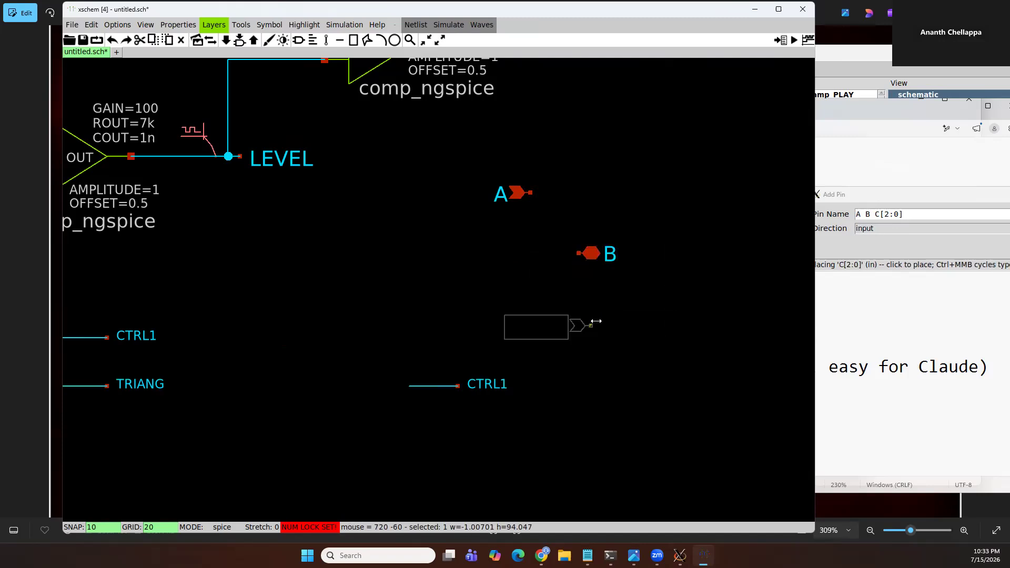
ctrl+middle_click(596, 322)
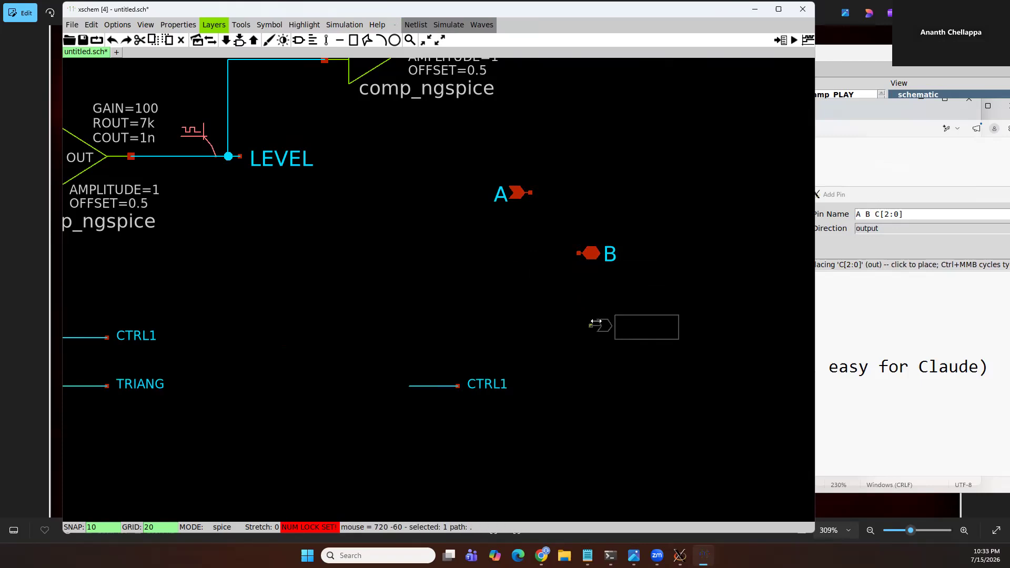
click(596, 322)
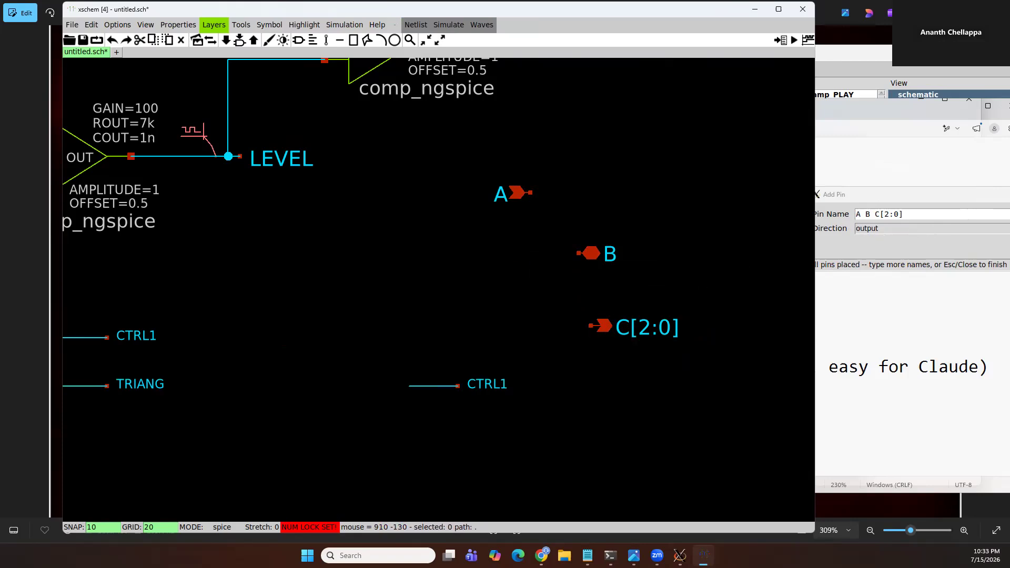
key(Escape)
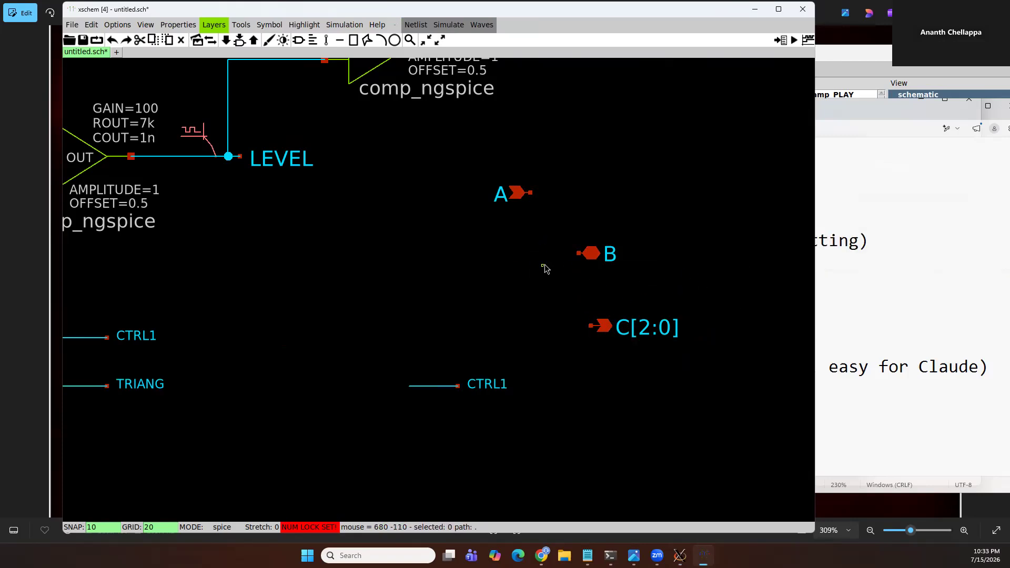
Step: Open Add Wire Label, enter X Y Z[3:0] as the label names, and move the dialog clear of the schematic
key(f)
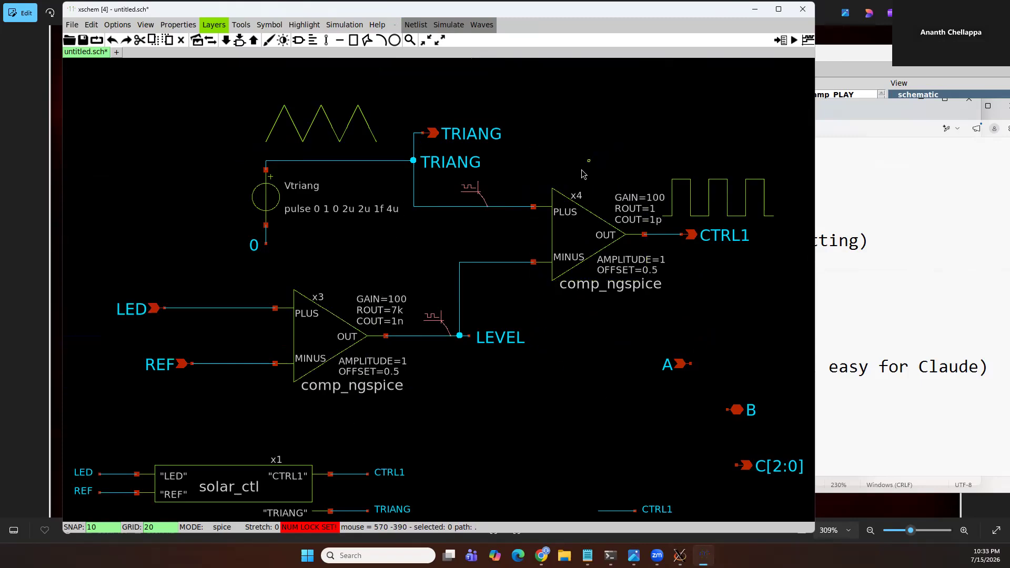
key(i)
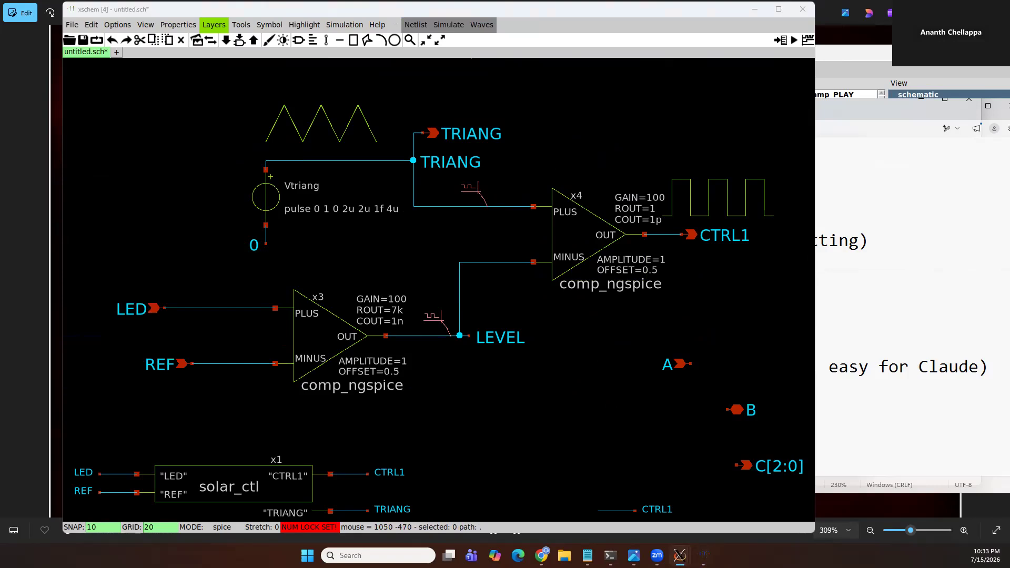
key(l)
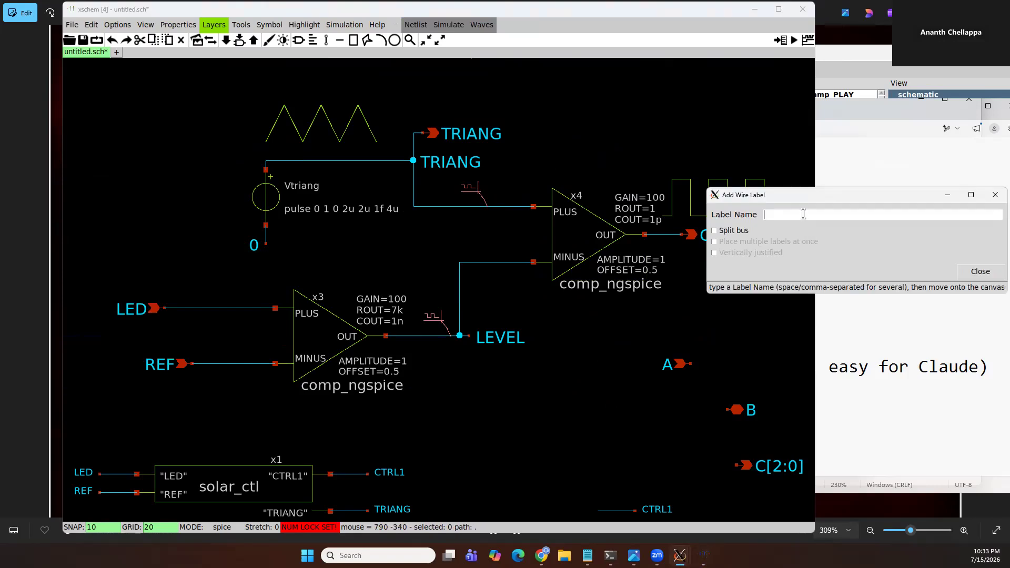
text(X Y Z[3:0)
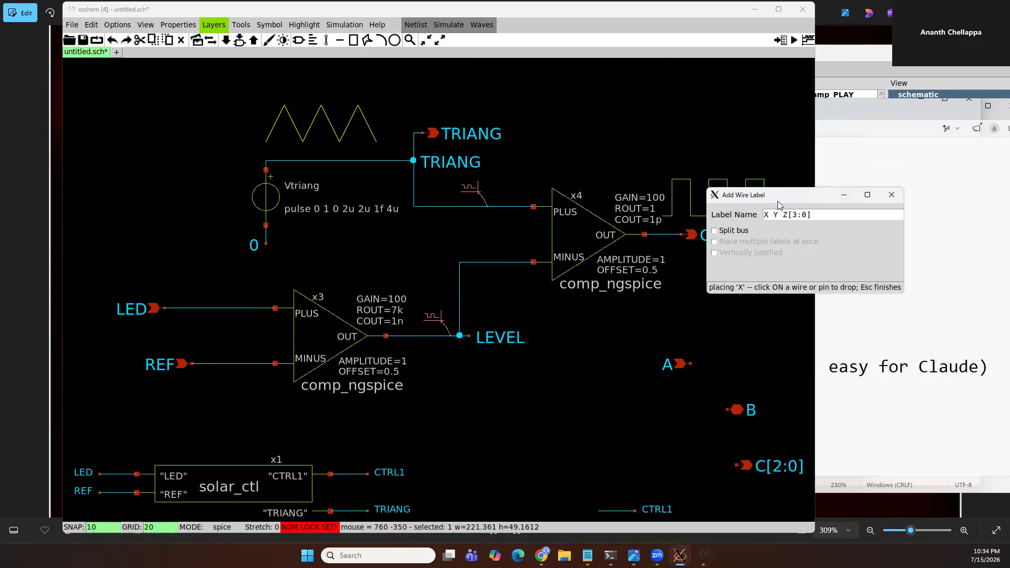
drag(781, 198, 894, 184)
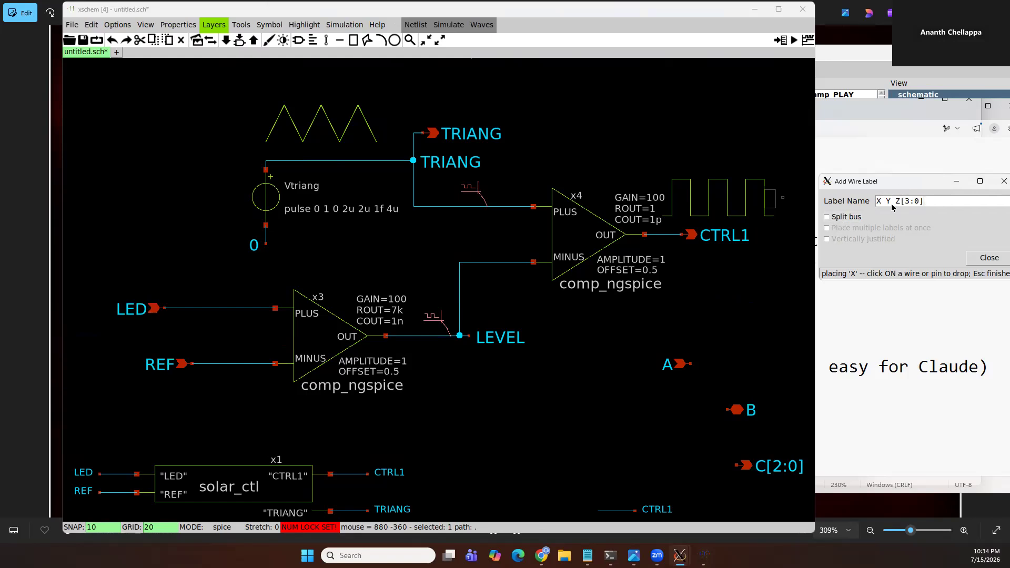
Step: Place label X on the vertical wire above LEVEL and label Y on the vertical wire below the TRIANG junction
click(618, 118)
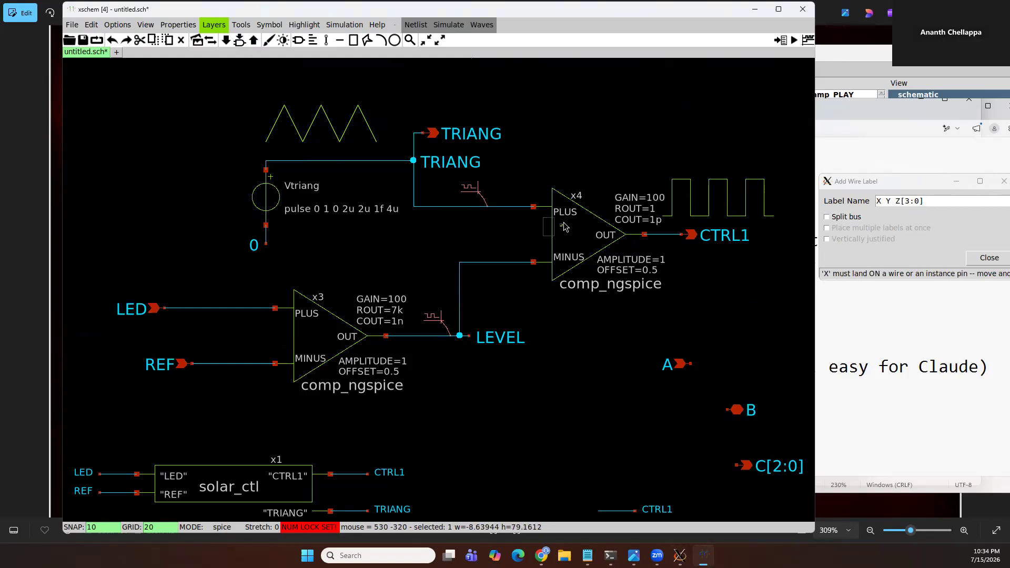
click(460, 281)
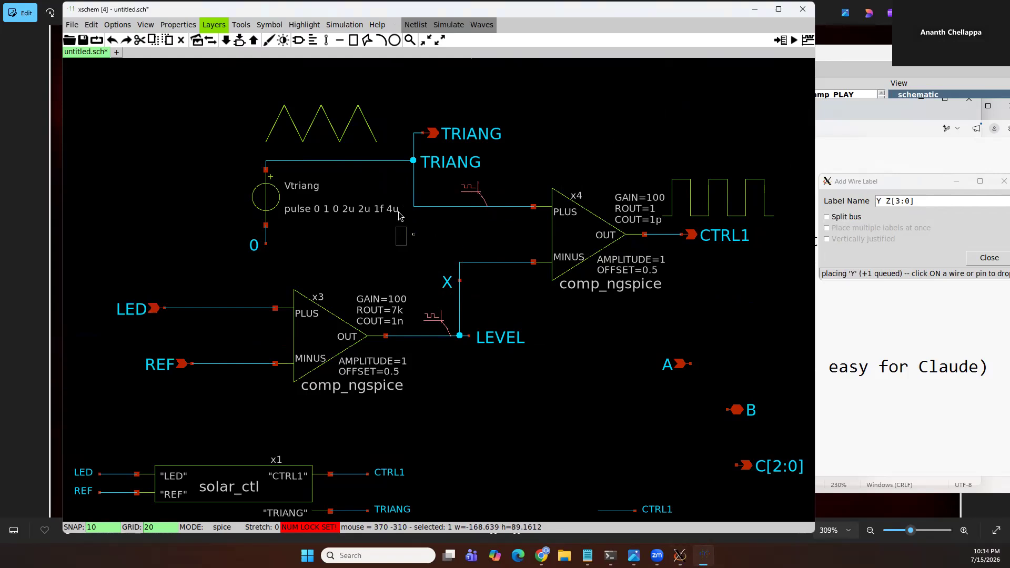
click(413, 196)
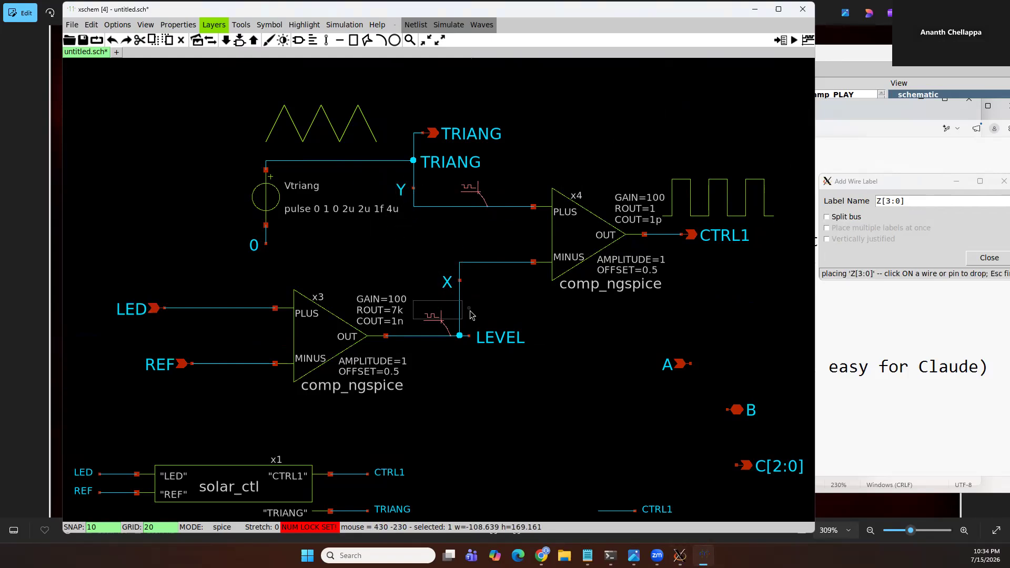
Step: Enable bus splitting for Z[3:0], place Z[3], Z[2], Z[1] and Z[0] down the vertical wire below X, and close the dialog
click(836, 216)
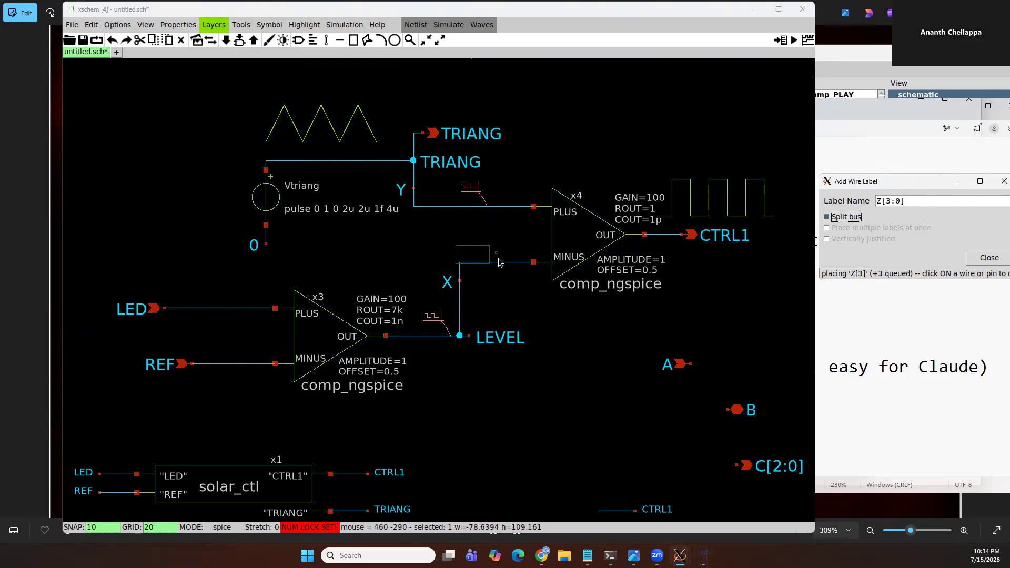
click(459, 290)
click(459, 307)
click(459, 317)
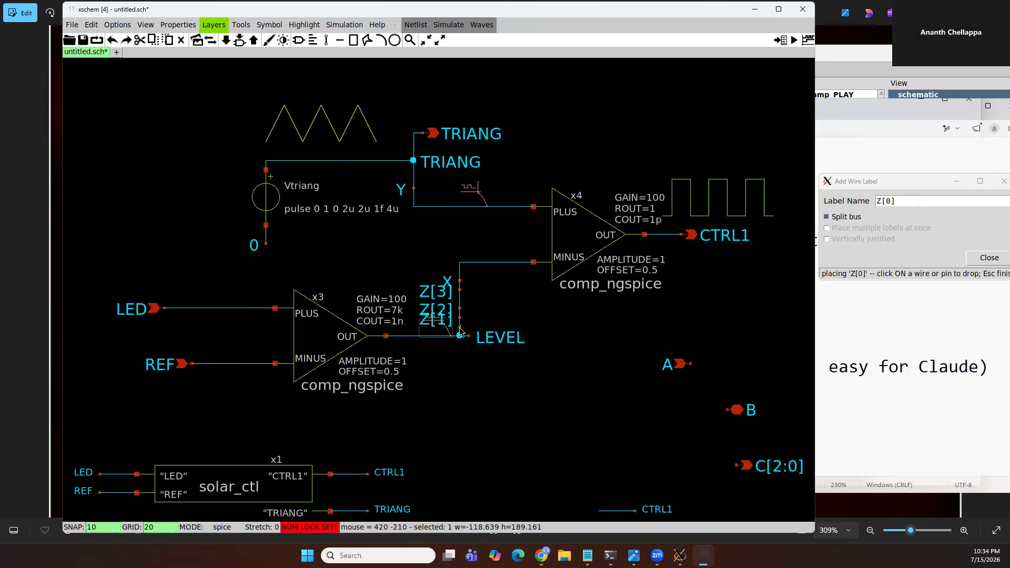
click(459, 326)
key(Escape)
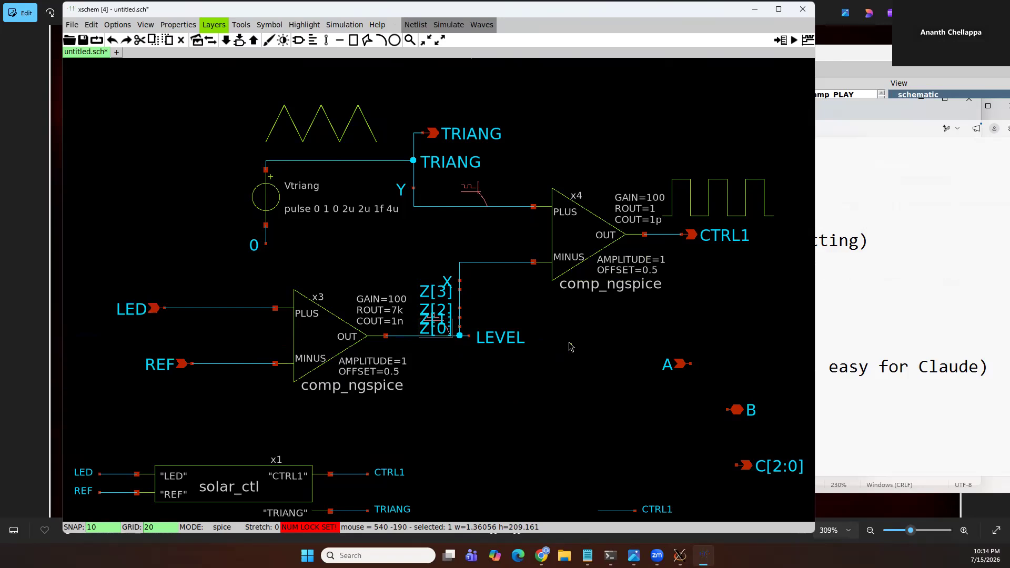
Step: Switch to the Notepad notes listing the Cadence-style features
key(alt+Tab)
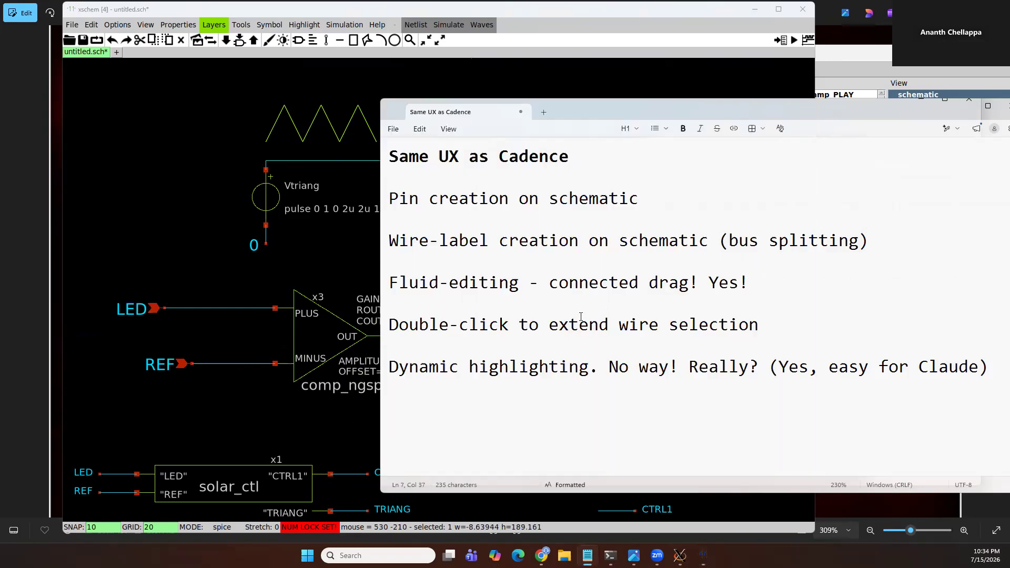